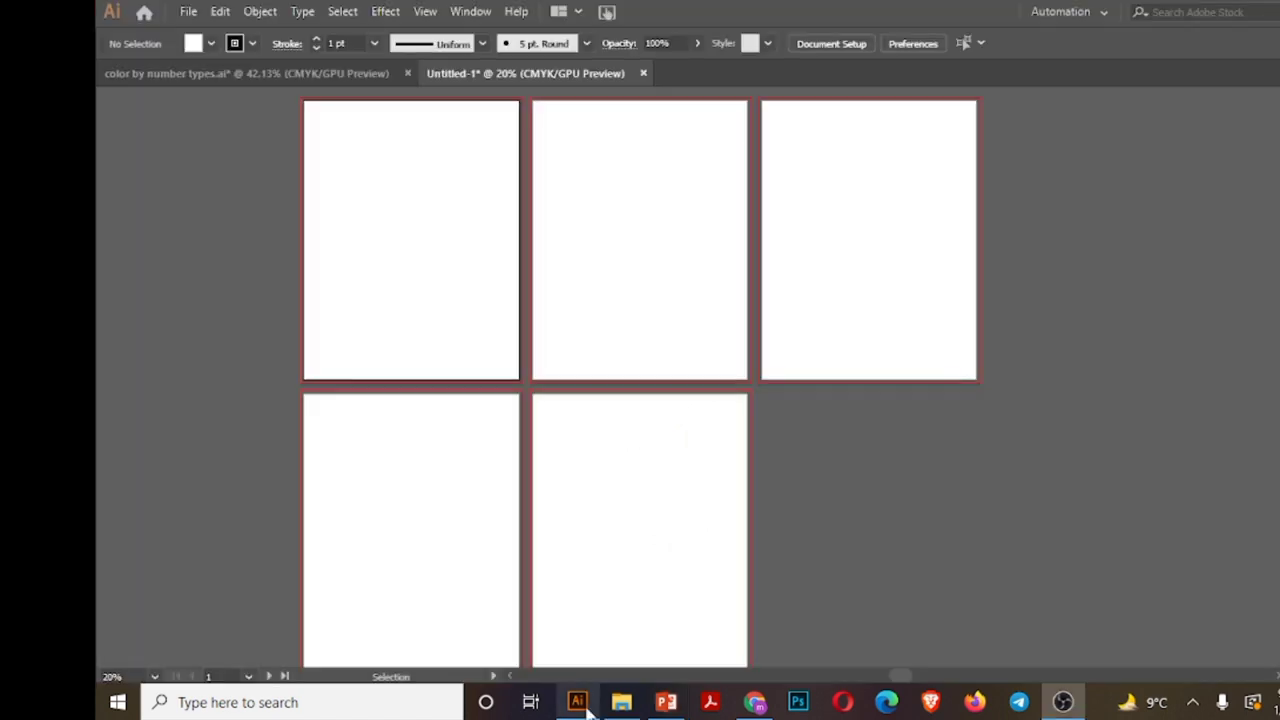
# - Switch to Illustrator and view the ladybug and crayon artwork in color by number types.ai
pyautogui.click(585, 708)
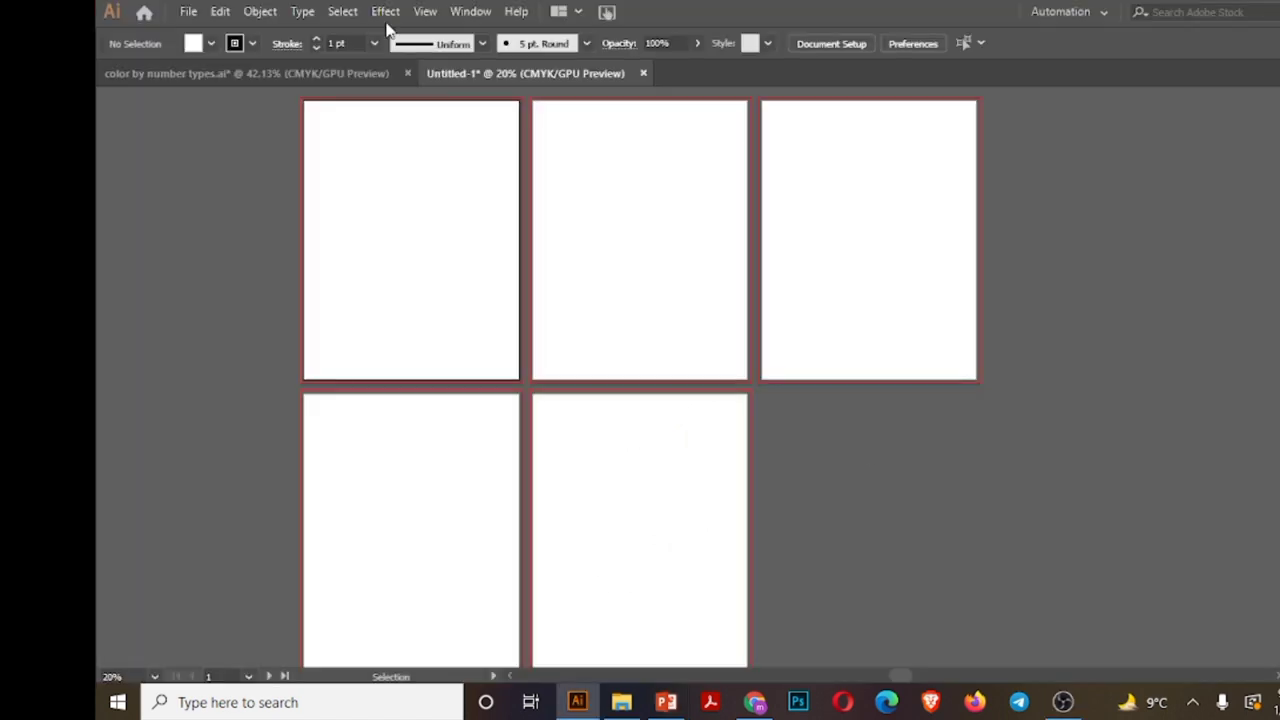
pyautogui.click(273, 73)
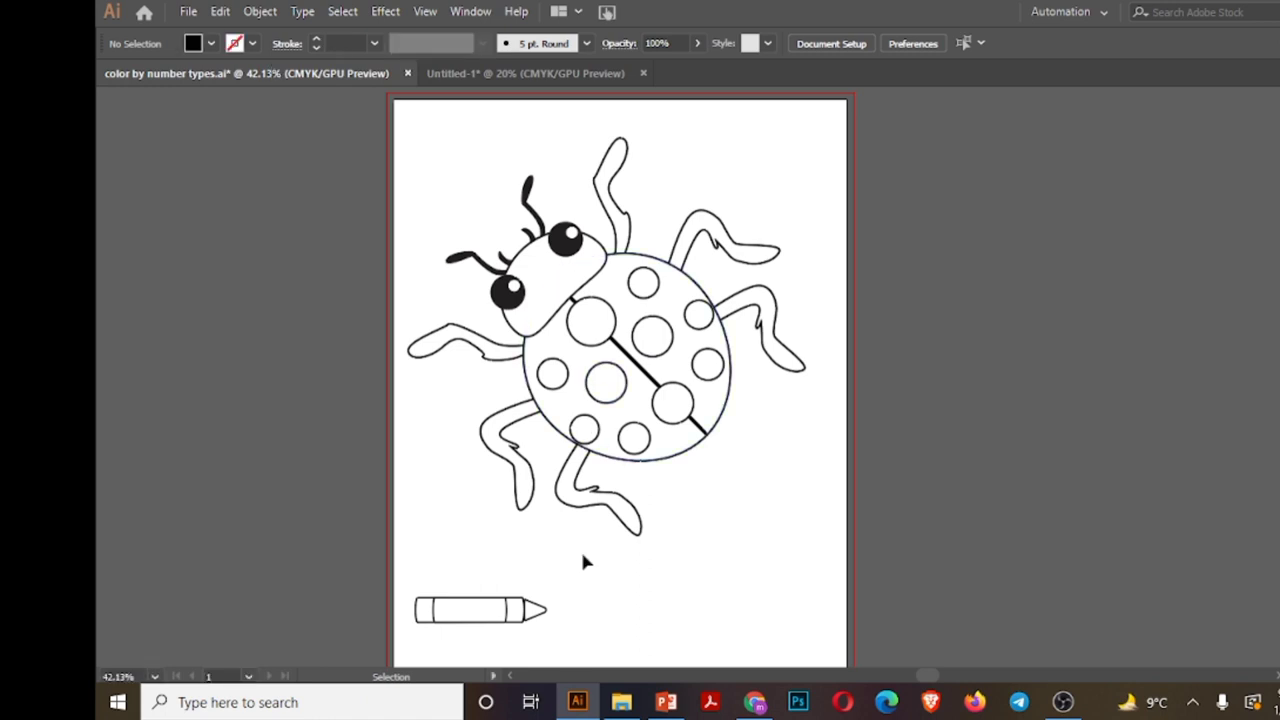
pyautogui.click(498, 74)
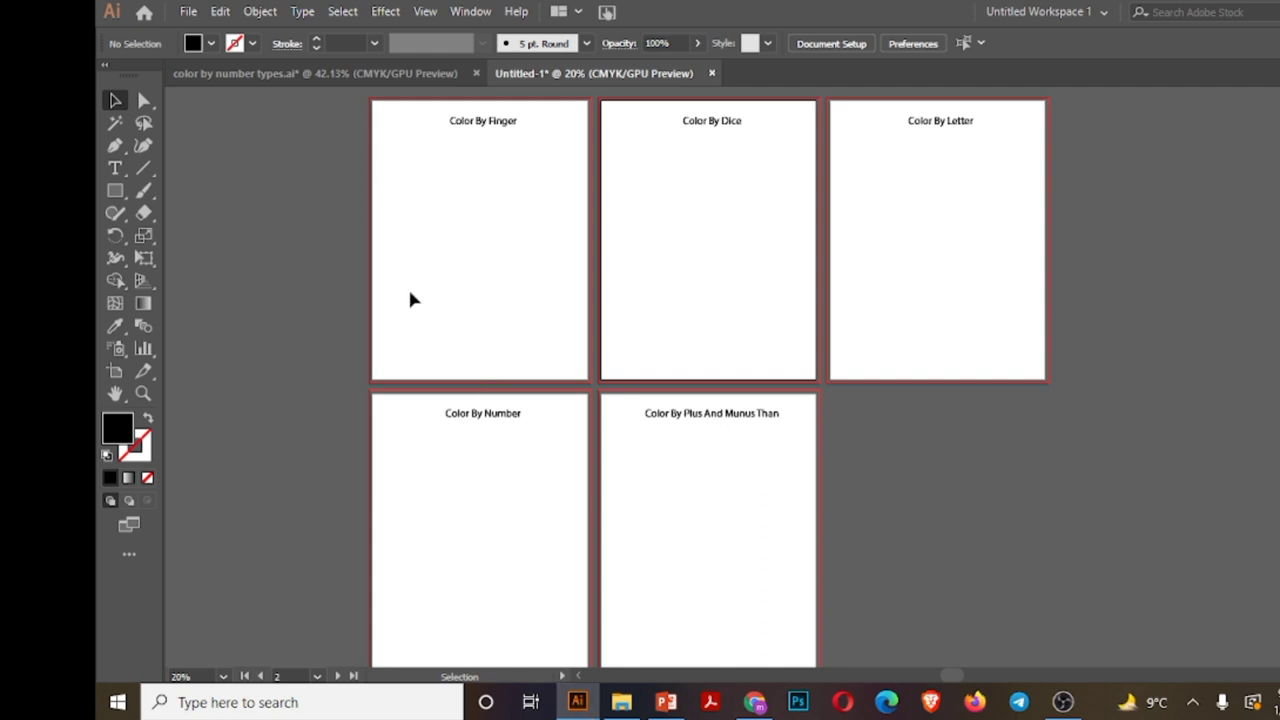
# - Copy the ladybug from color by number types.ai onto the Color By Dice page and position it just below the title
pyautogui.click(315, 78)
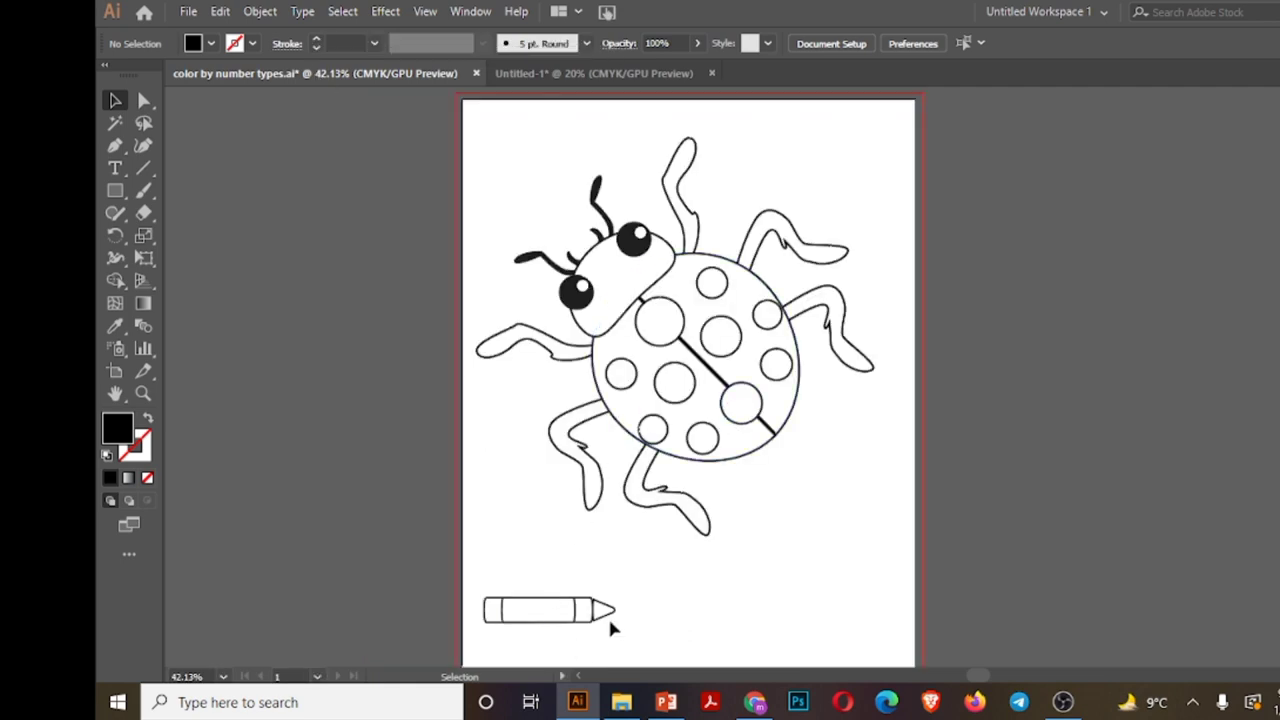
pyautogui.click(604, 424)
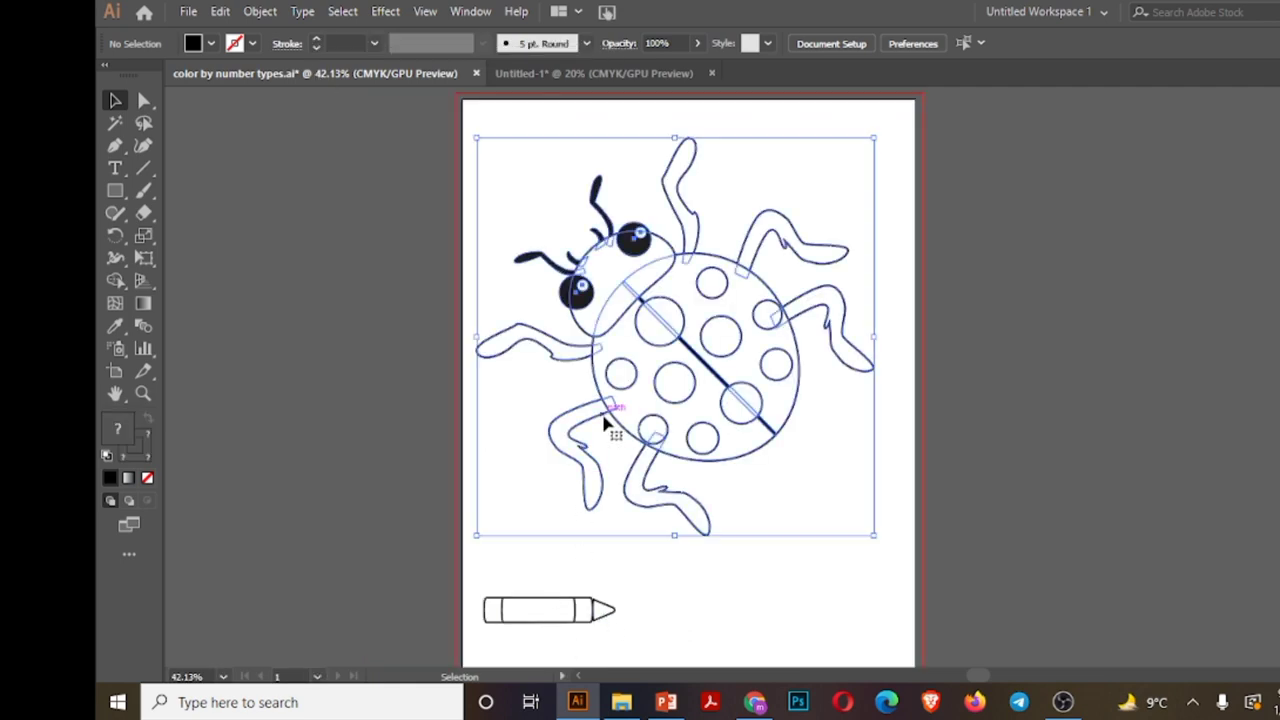
pyautogui.click(603, 74)
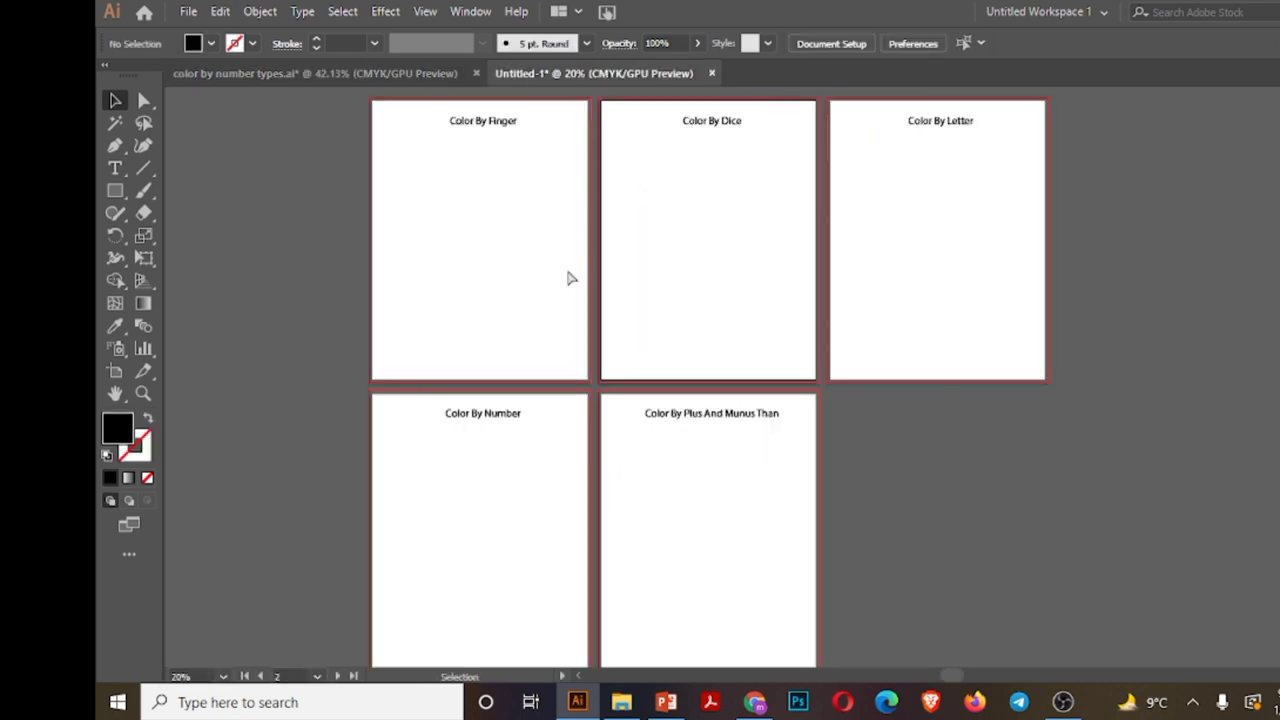
pyautogui.hotkey('ctrl', '=')
pyautogui.hotkey('ctrl', 'v')
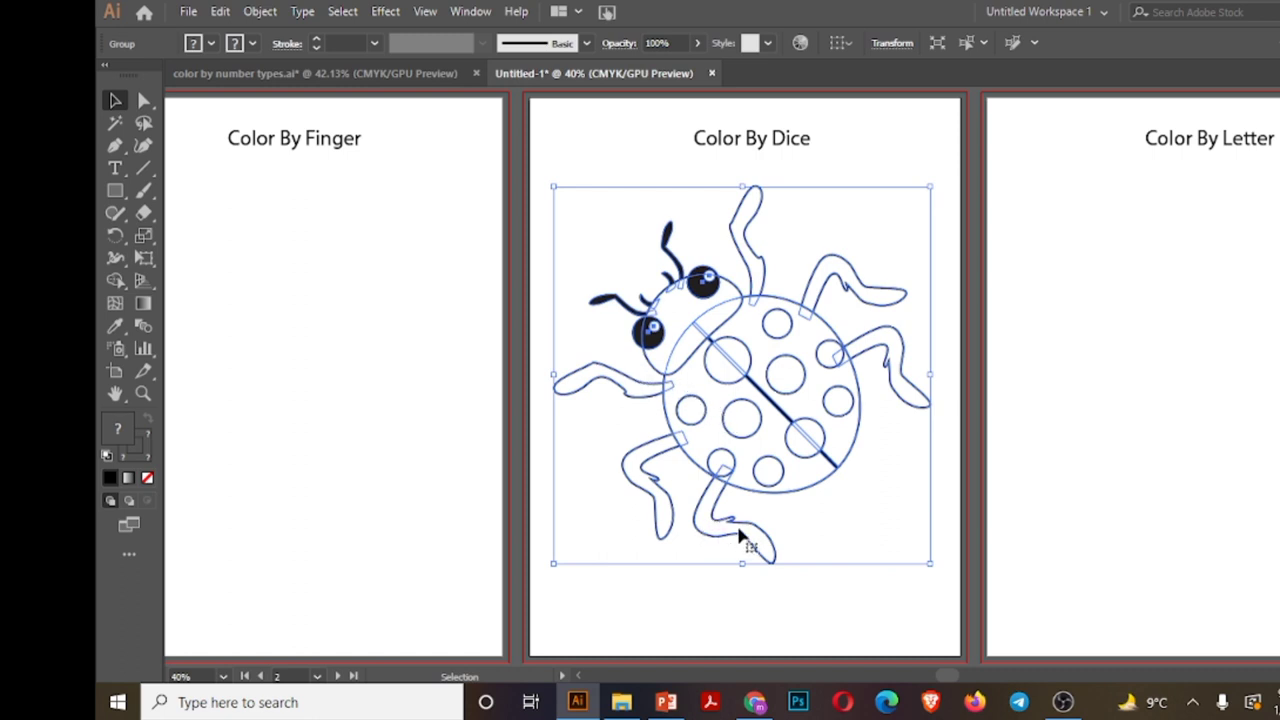
pyautogui.moveTo(742, 540); pyautogui.dragTo(742, 526)
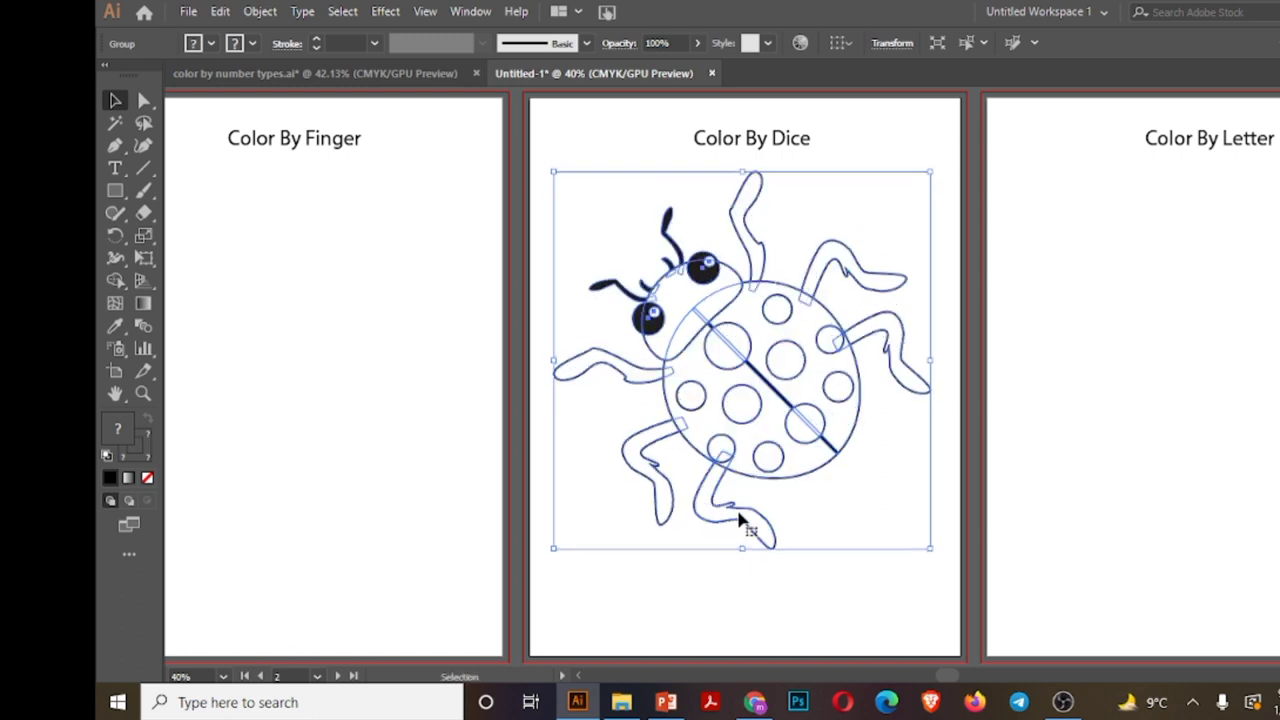
# - Paste the ladybug on all artboards and delete the overlapping duplicate on the Color By Dice page
pyautogui.click(219, 12)
pyautogui.click(271, 205)
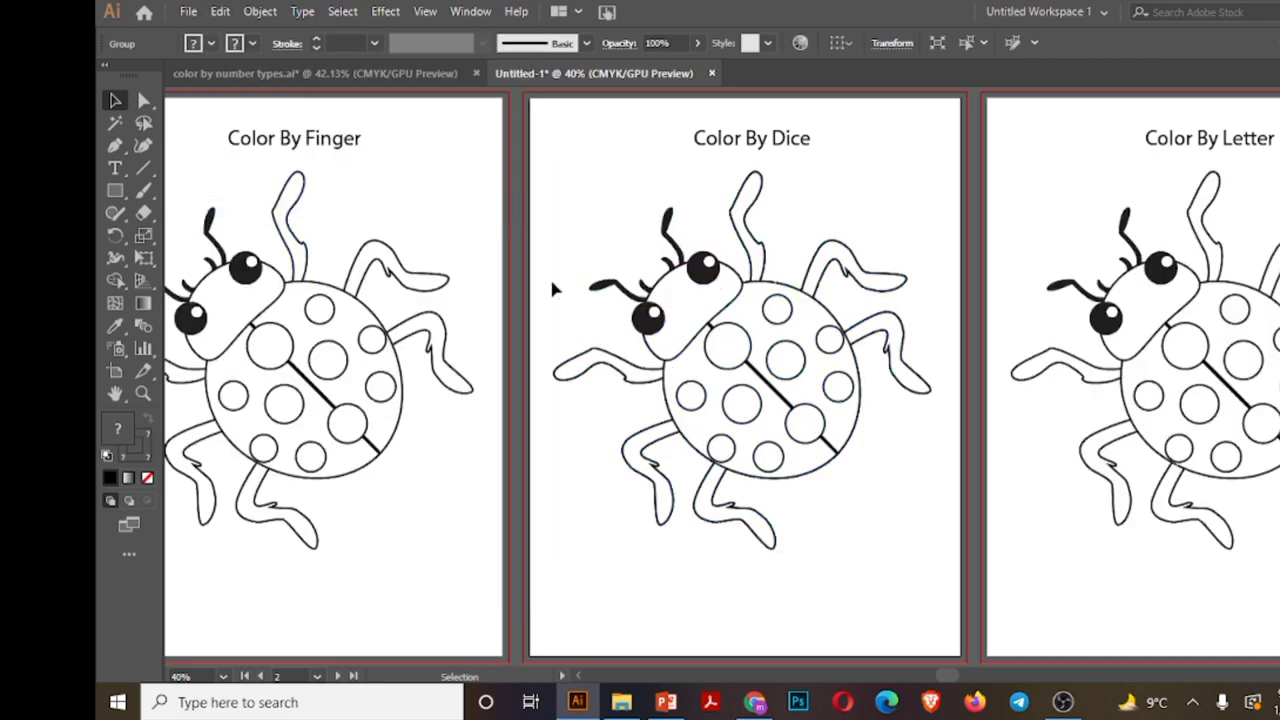
pyautogui.moveTo(645, 318); pyautogui.dragTo(722, 425)
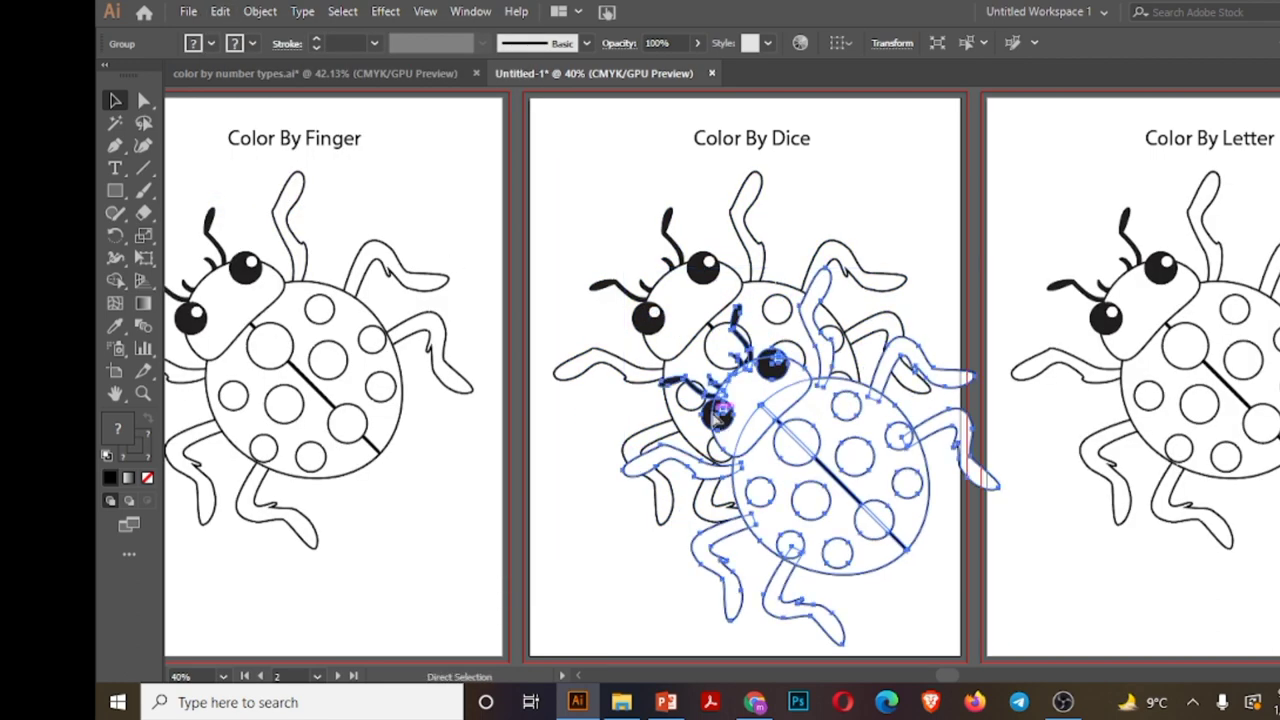
pyautogui.press('Delete')
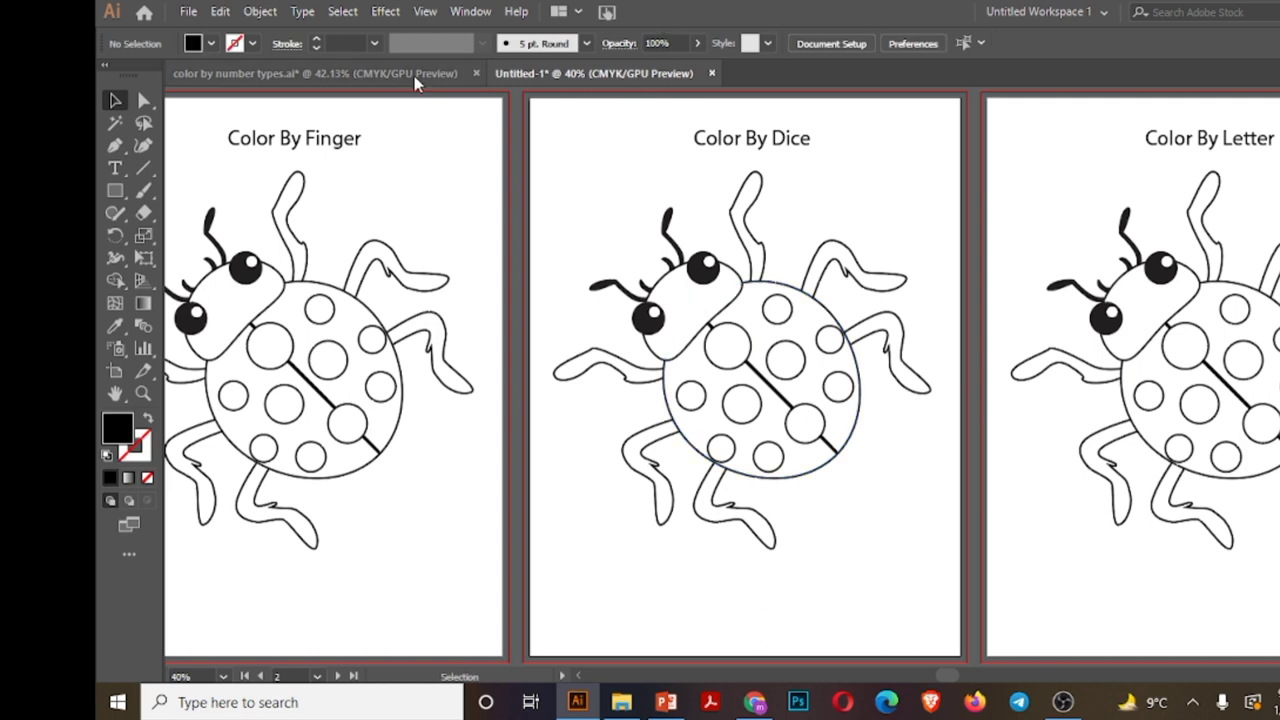
# - Copy the crayon onto the Color By Dice page and duplicate it into two rows of three below the ladybug
pyautogui.click(415, 76)
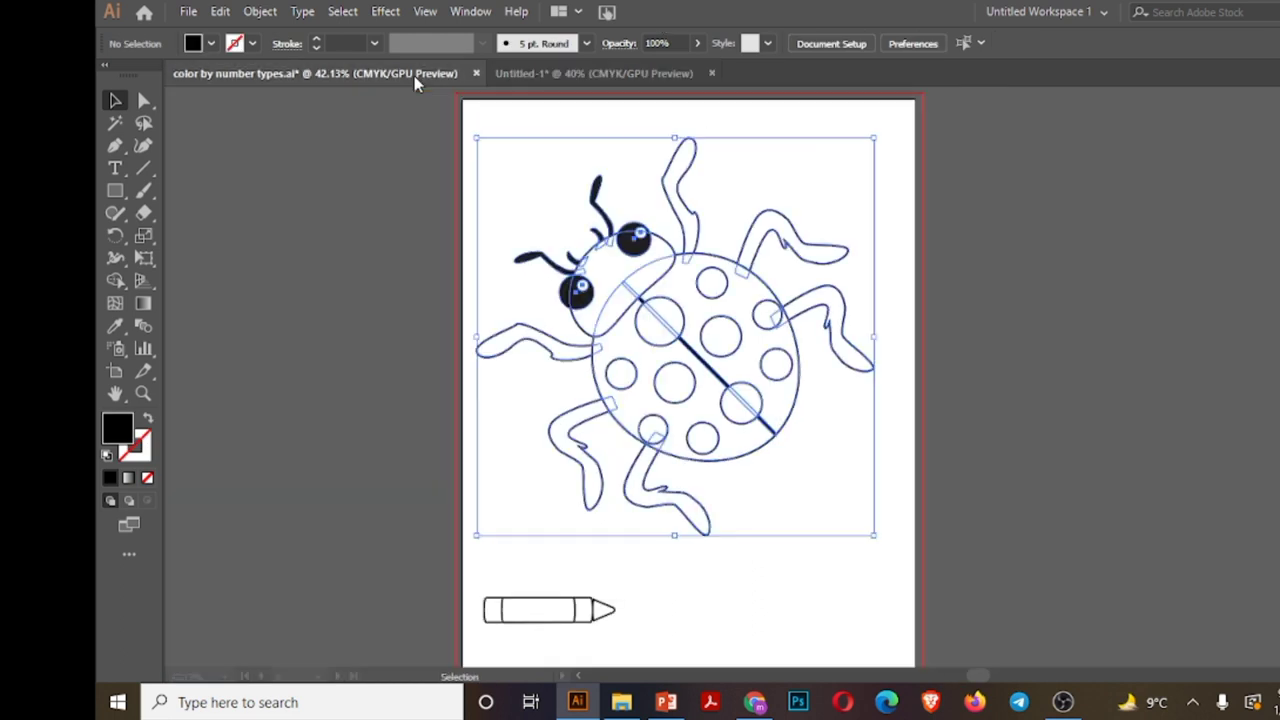
pyautogui.click(615, 637)
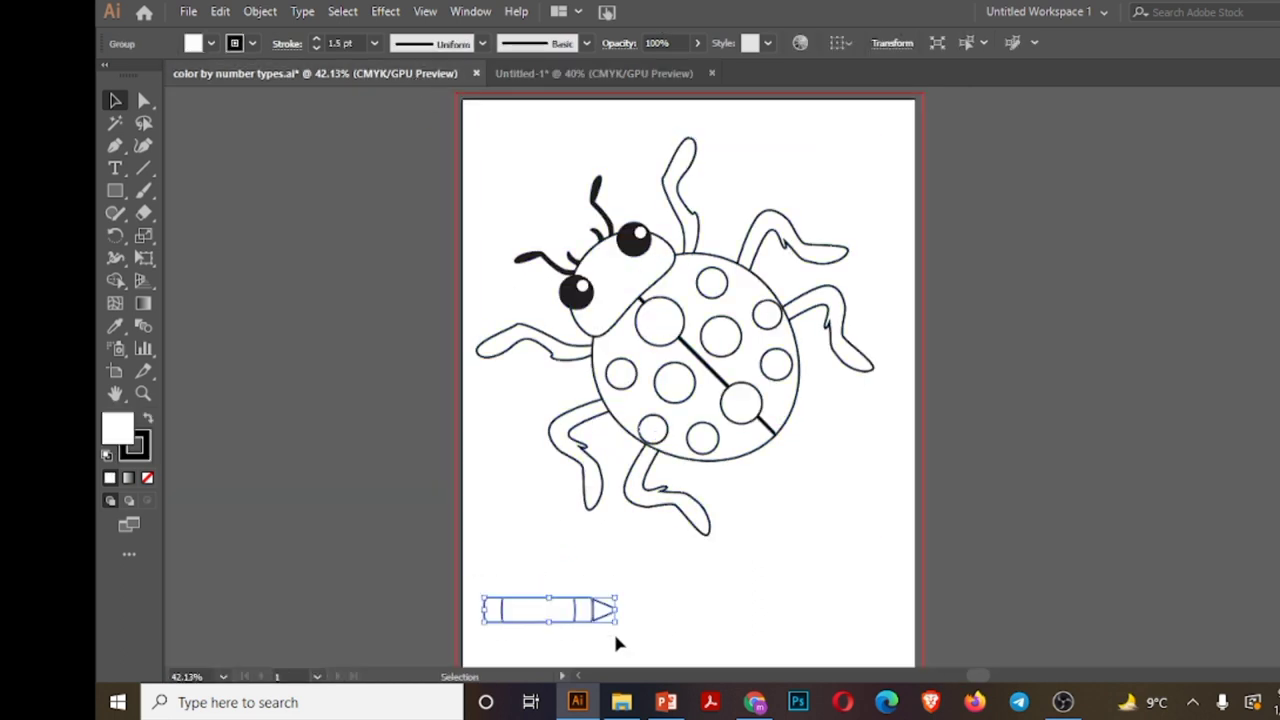
pyautogui.click(531, 72)
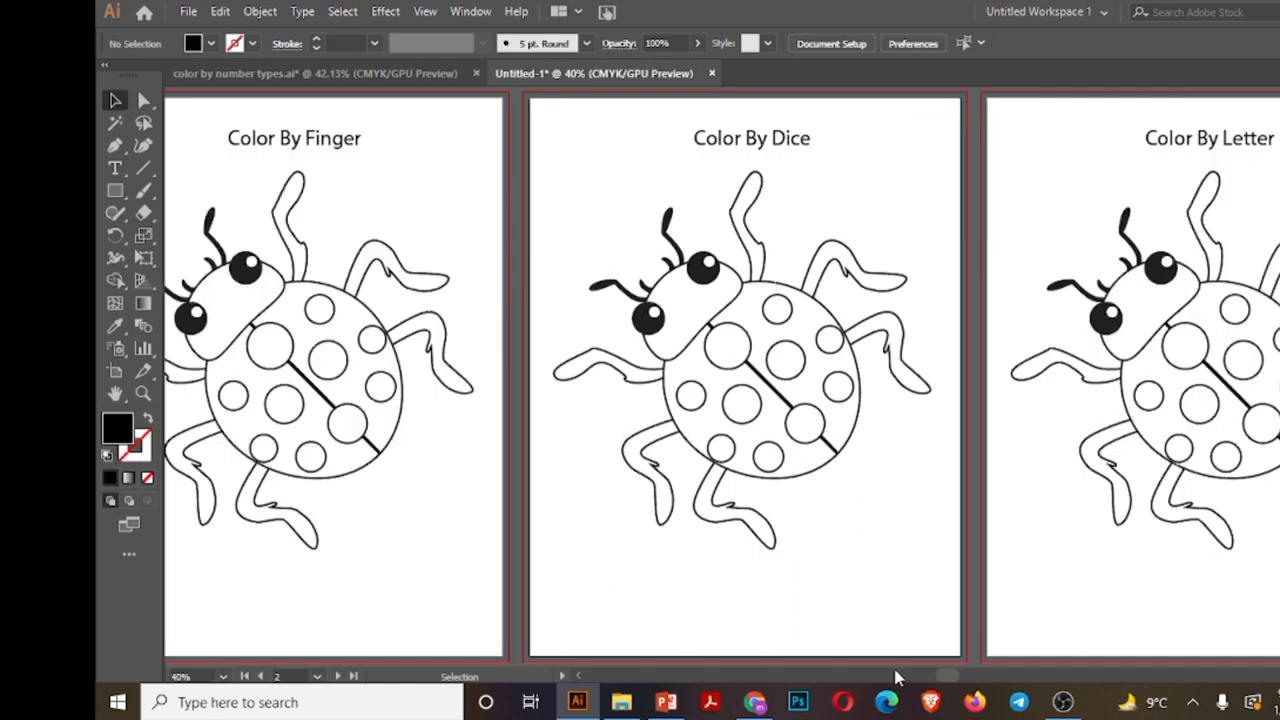
pyautogui.press('a')
pyautogui.hotkey('ctrl', 'v')
pyautogui.moveTo(784, 378); pyautogui.dragTo(777, 610)
pyautogui.hotkey('ctrl', 'd')
pyautogui.moveTo(575, 571); pyautogui.dragTo(824, 648)
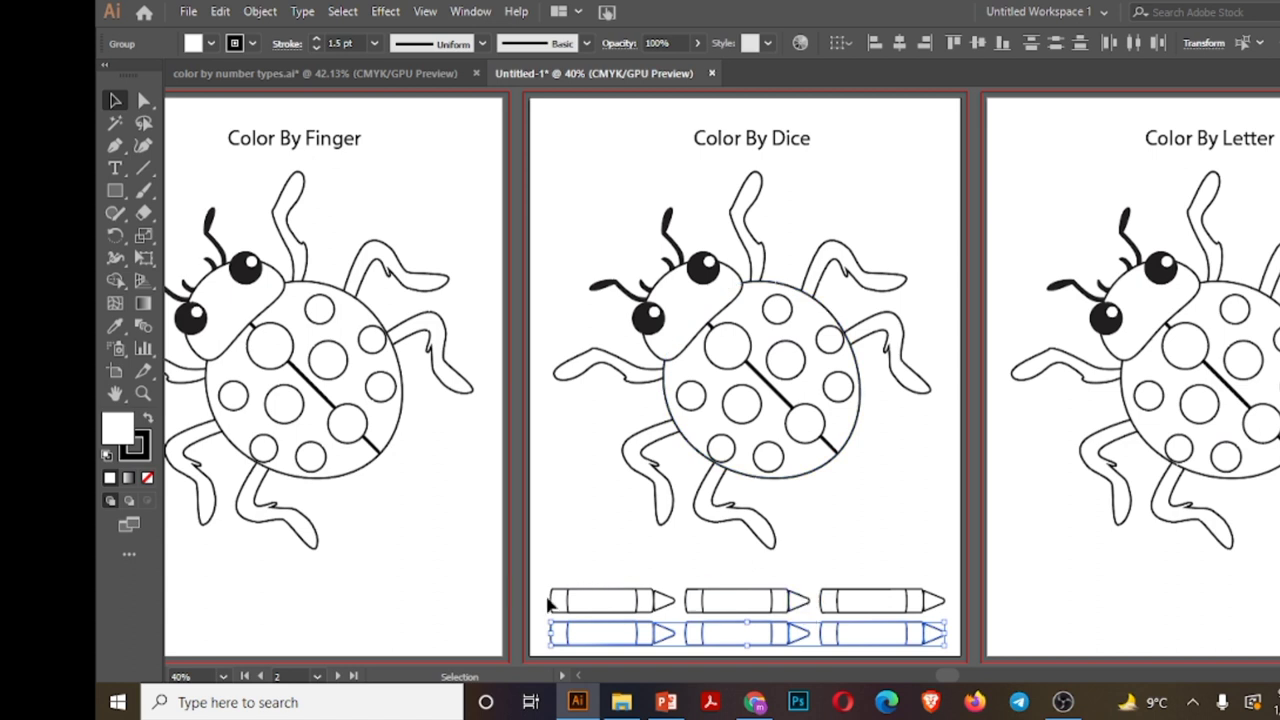
# - Group the six crayons on the Color By Dice page and paste the crayon set on all artboards
pyautogui.scroll(-3, 651, 629)
pyautogui.moveTo(951, 533); pyautogui.dragTo(951, 508)
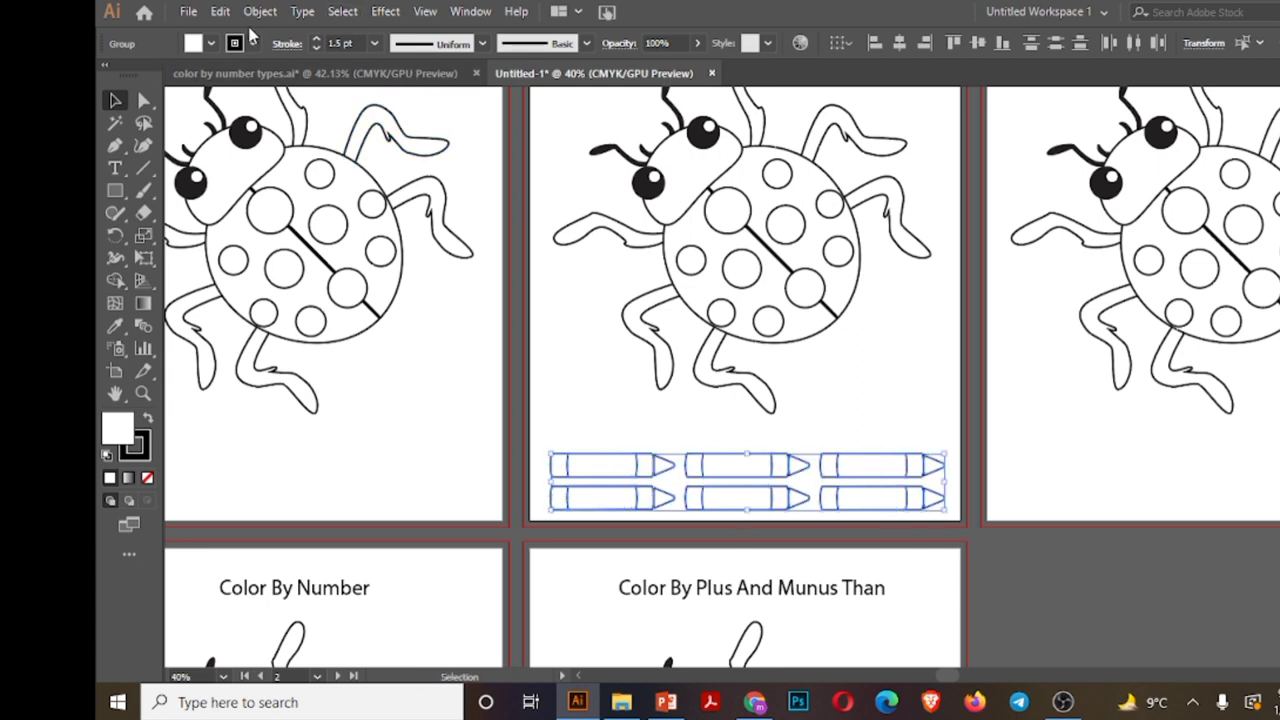
pyautogui.hotkey('ctrl', 'g')
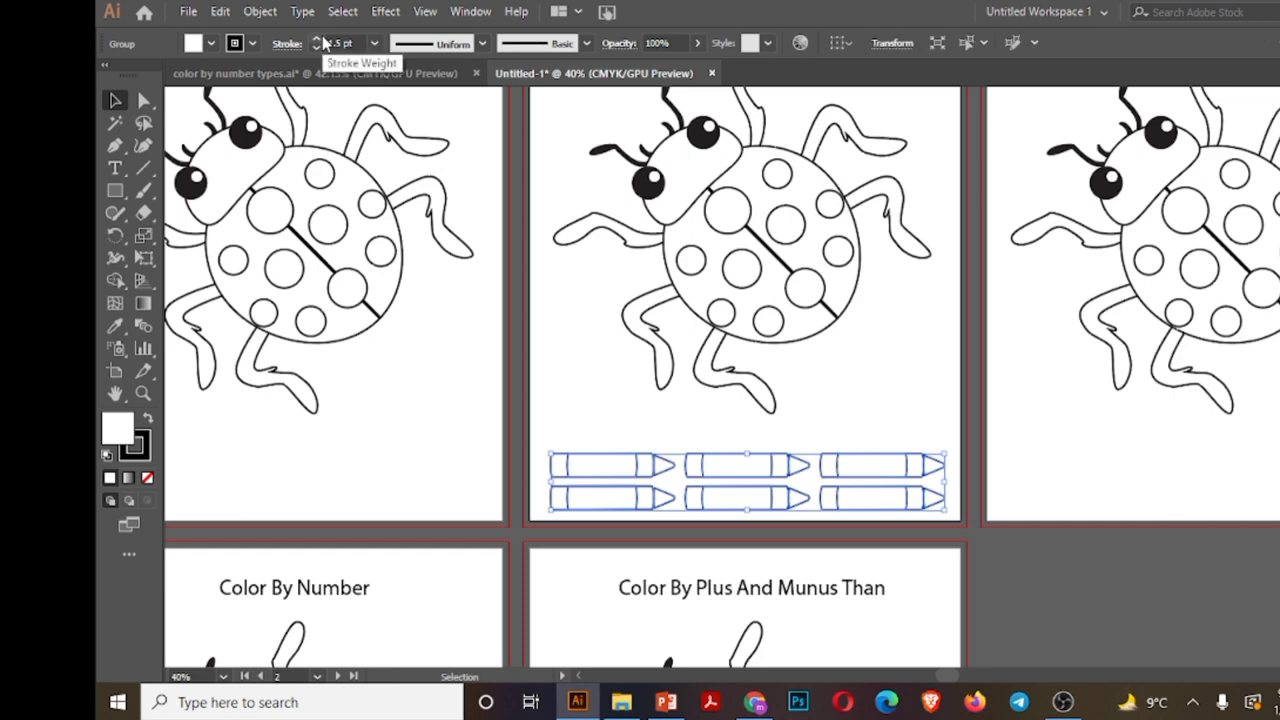
pyautogui.click(252, 12)
pyautogui.moveTo(218, 11)
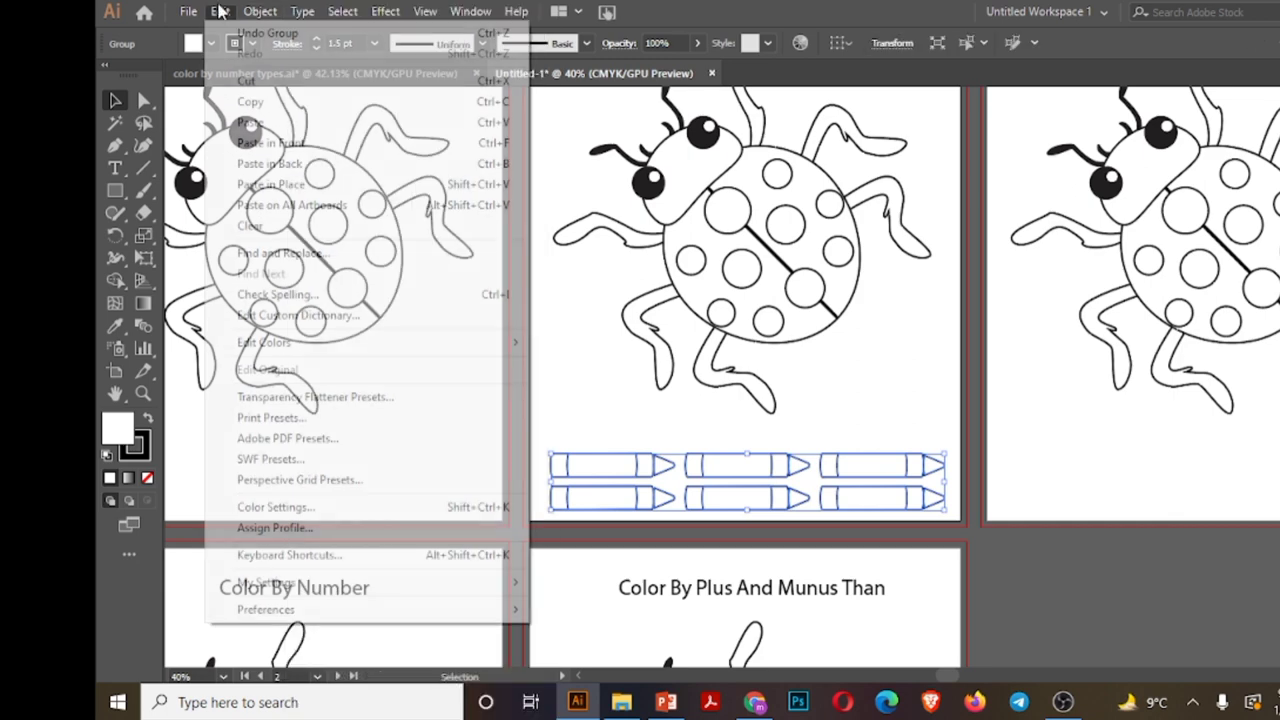
pyautogui.click(290, 205)
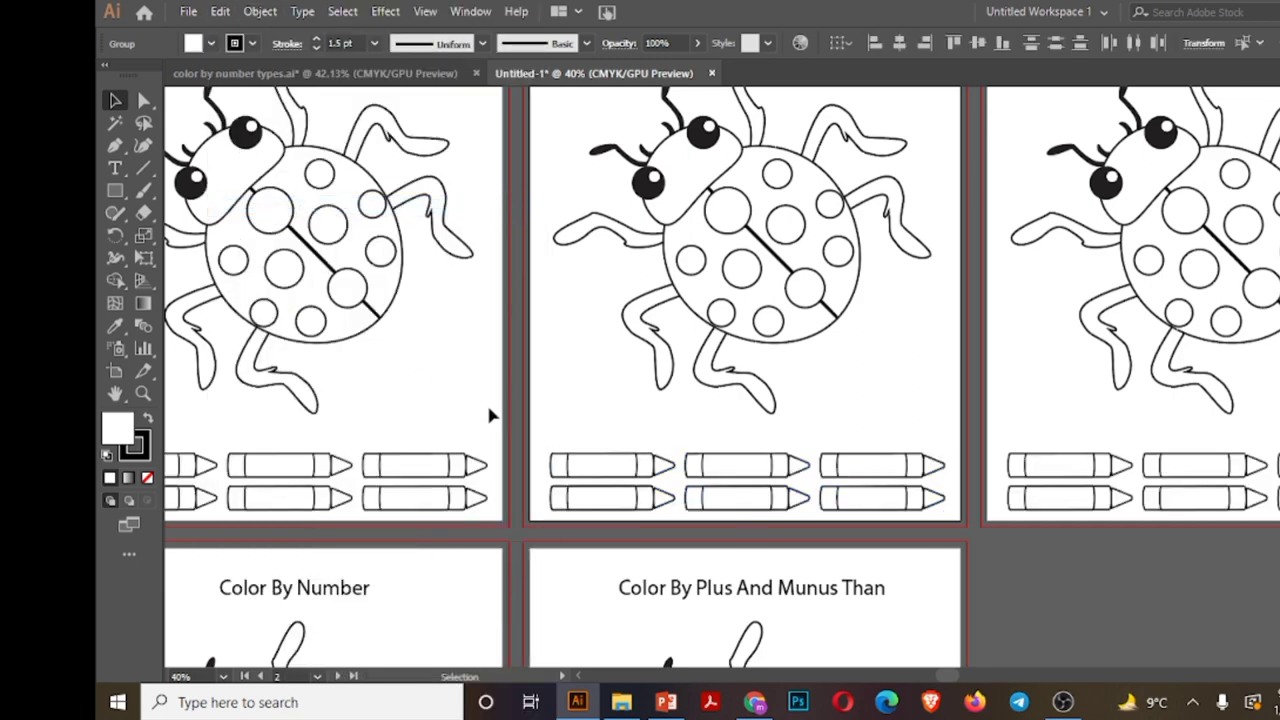
# - Remove the overlapping duplicate crayons on the Color By Dice page, keeping one set of six in place
pyautogui.moveTo(568, 458); pyautogui.dragTo(586, 521)
pyautogui.hotkey('ctrl', 'z')
pyautogui.moveTo(735, 467); pyautogui.dragTo(755, 489)
pyautogui.hotkey('ctrl', 'z')
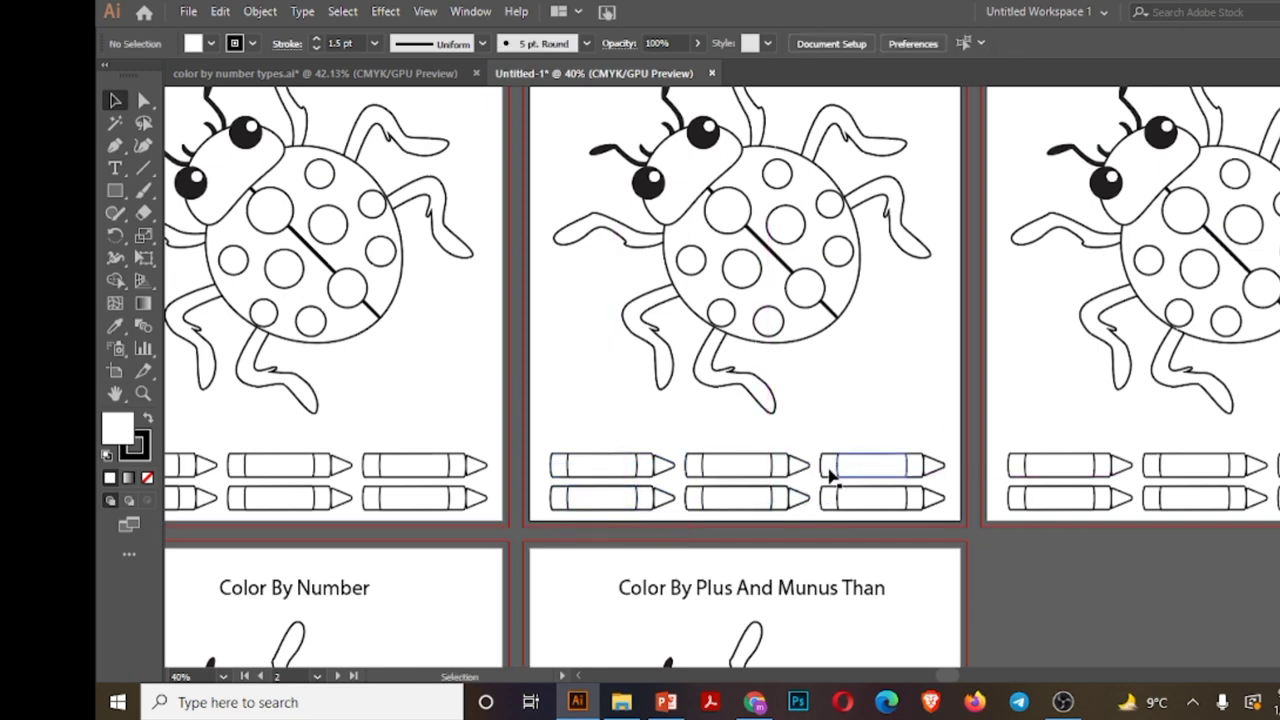
pyautogui.click(828, 475)
pyautogui.press('Delete')
pyautogui.click(836, 499)
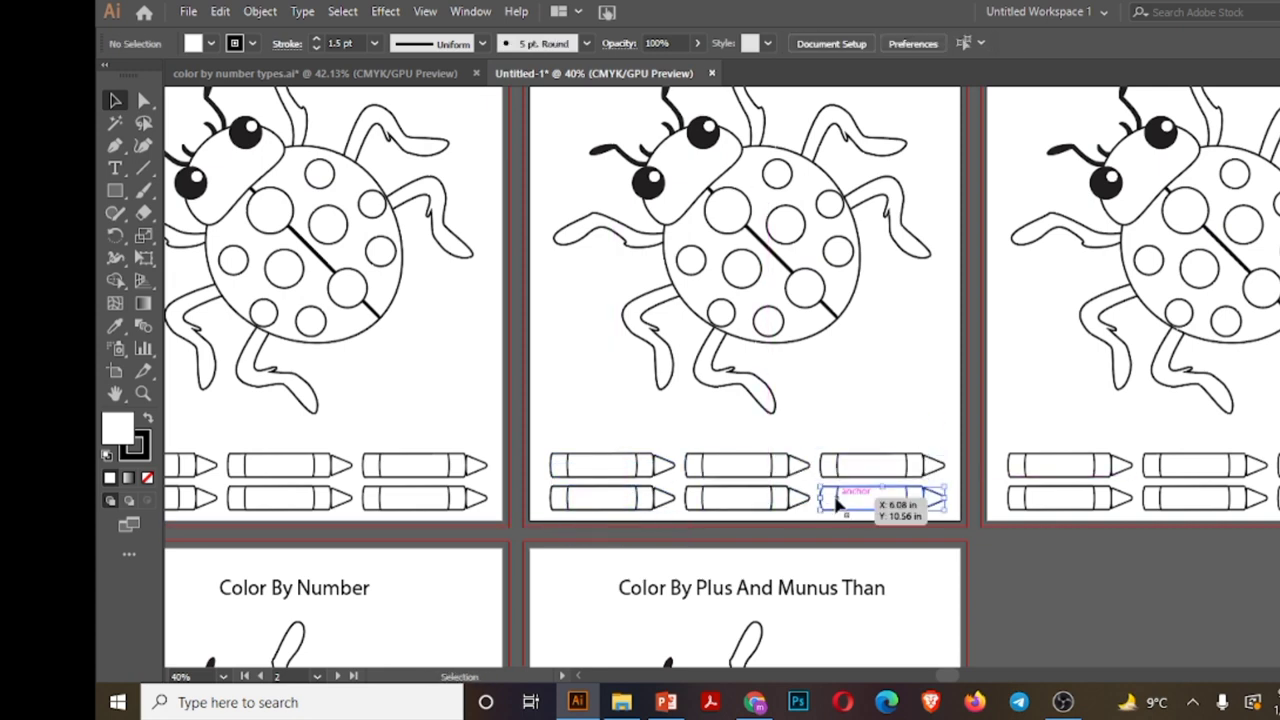
pyautogui.click(778, 505)
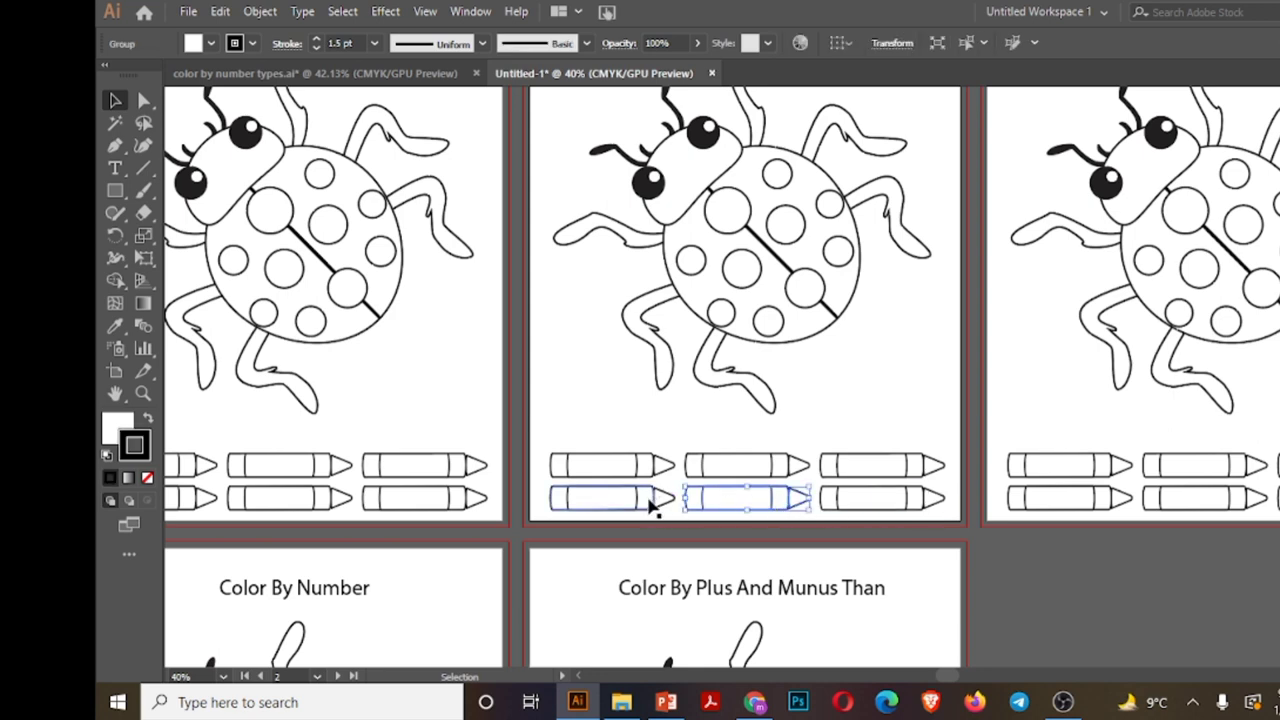
pyautogui.click(654, 503)
pyautogui.hotkey('ctrl', 'z')
pyautogui.moveTo(705, 506); pyautogui.dragTo(733, 548)
pyautogui.press('Delete')
pyautogui.press('v')
pyautogui.click(655, 549)
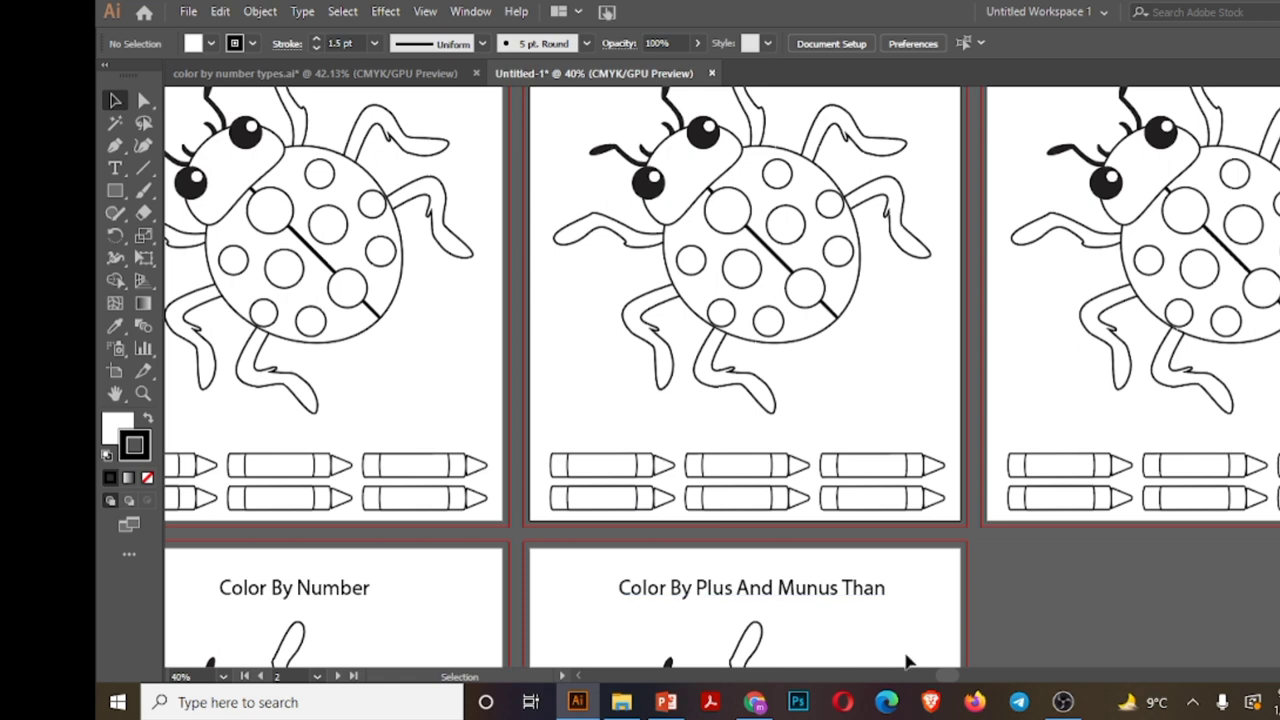
# - Delete the last crayon in the second row on the Color By Finger page
pyautogui.moveTo(943, 672)
pyautogui.mouseDown()
pyautogui.moveTo(971, 680)
pyautogui.moveTo(934, 680)
pyautogui.mouseUp()
pyautogui.scroll(-5, 765, 380)
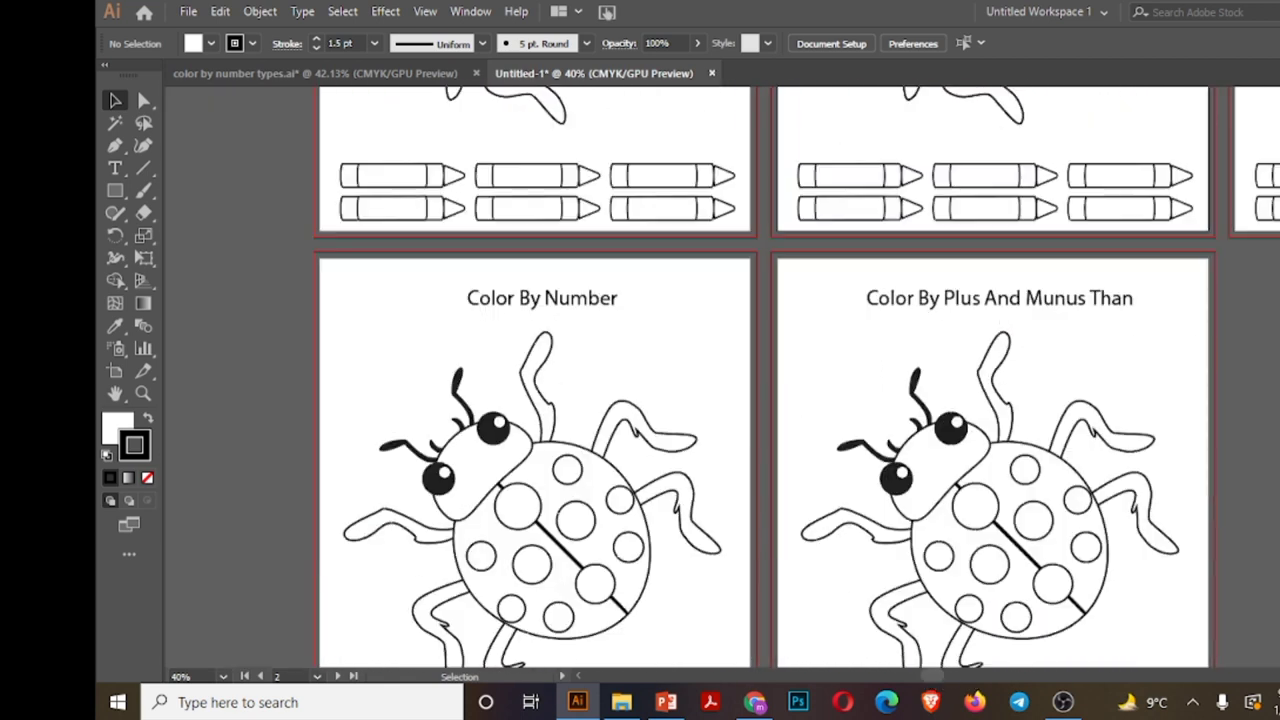
pyautogui.scroll(6, 530, 372)
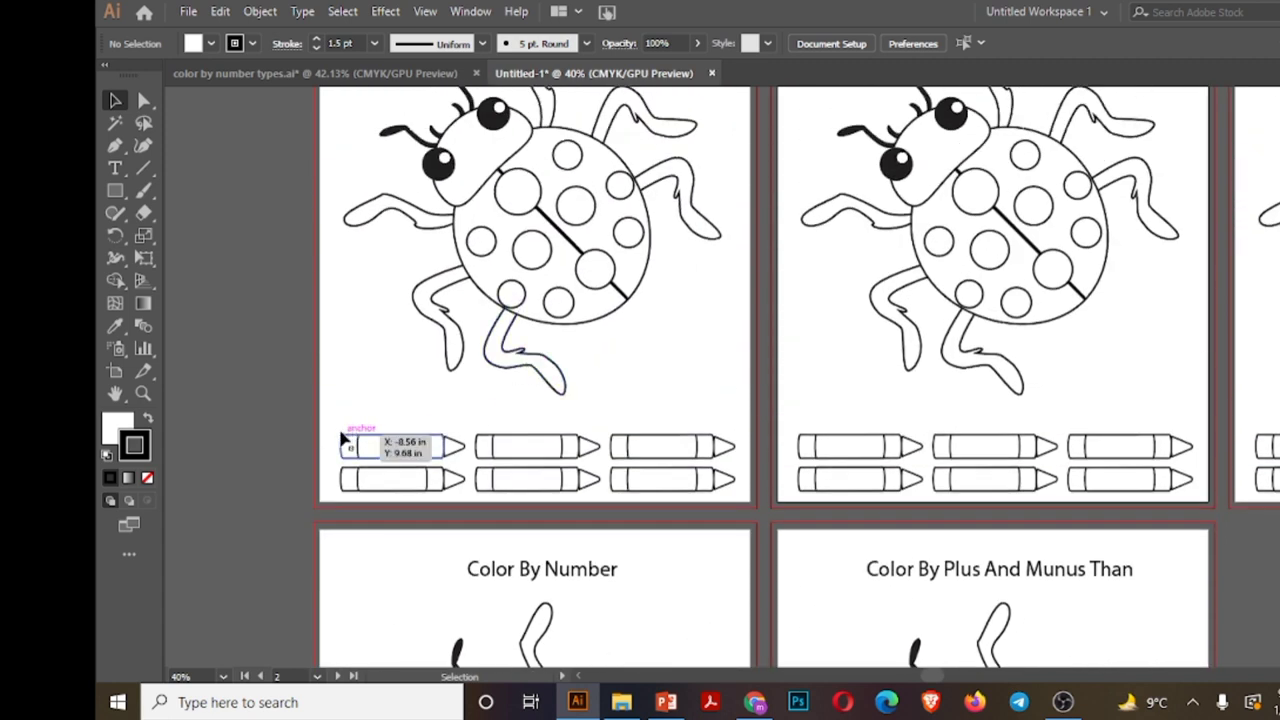
pyautogui.click(640, 494)
pyautogui.press('Delete')
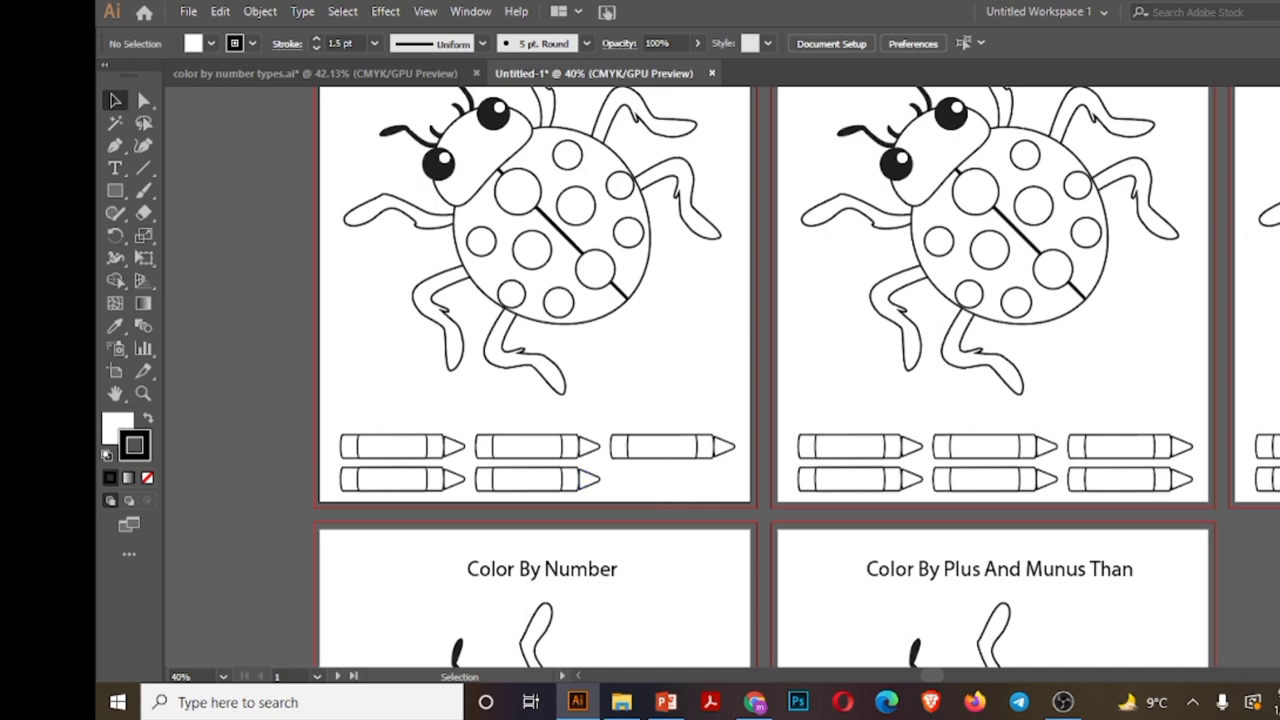
# - Center the two remaining second-row crayons beneath the row of three on the Color By Finger page
pyautogui.scroll(3, 640, 380)
pyautogui.scroll(-2, 640, 380)
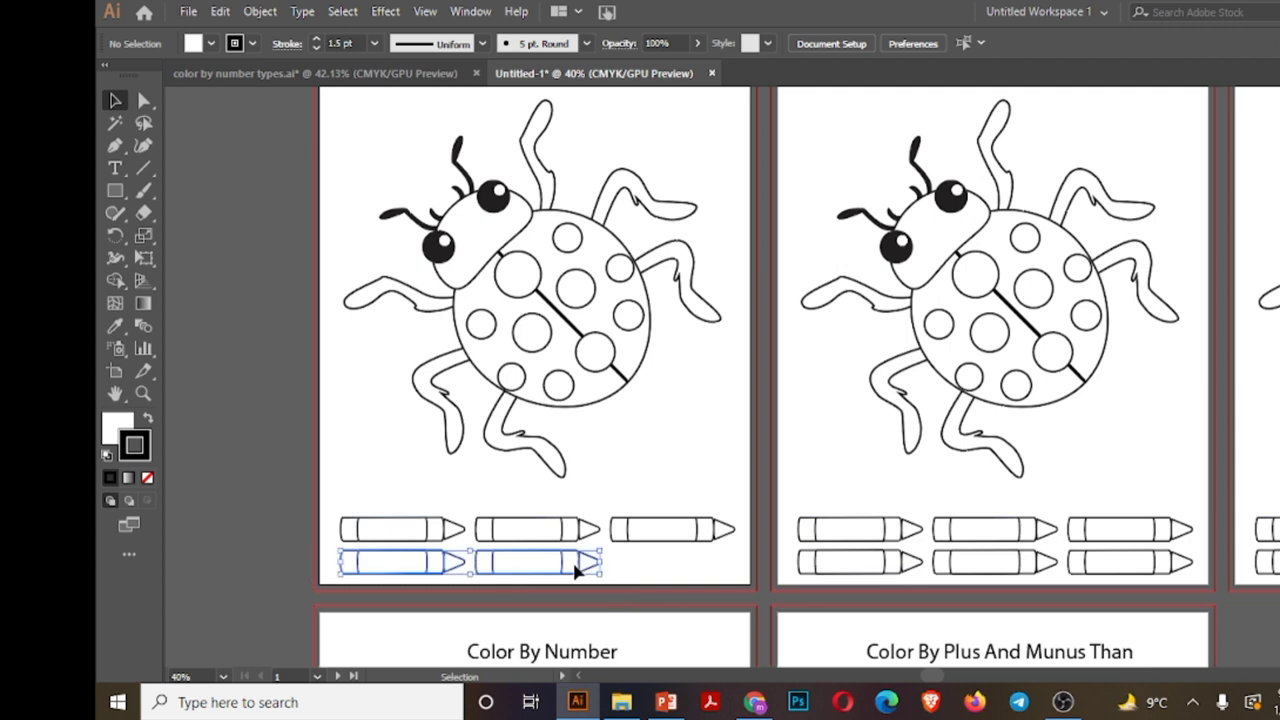
pyautogui.click(580, 569)
pyautogui.moveTo(583, 570); pyautogui.dragTo(658, 570)
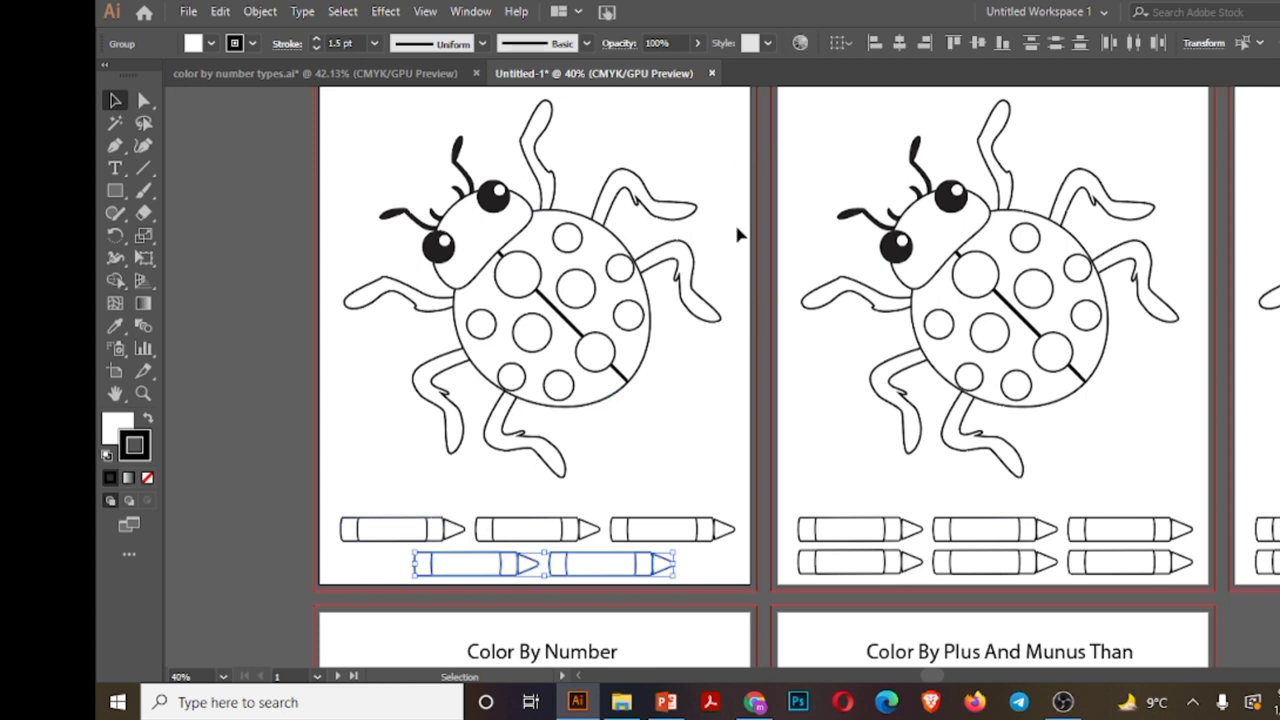
pyautogui.click(710, 343)
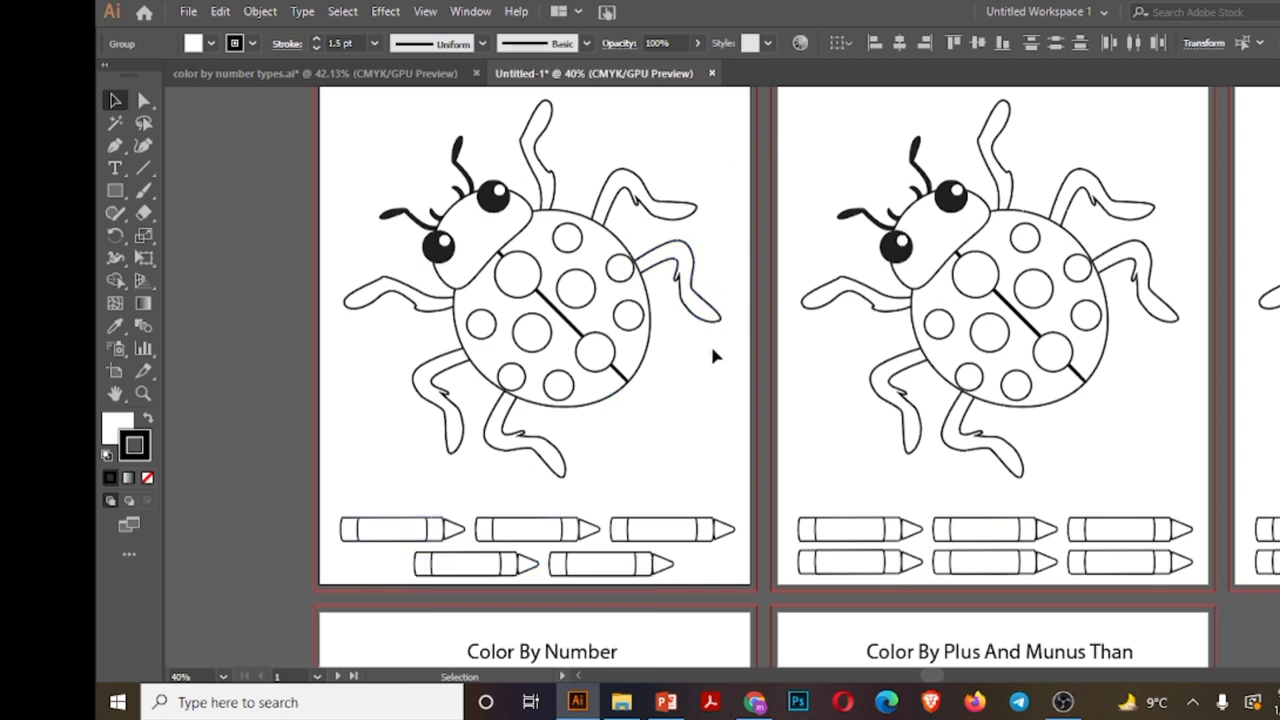
# - Add the text "Color Codes:" above the first crayon on the Color By Finger page
pyautogui.press('t')
pyautogui.click(373, 490)
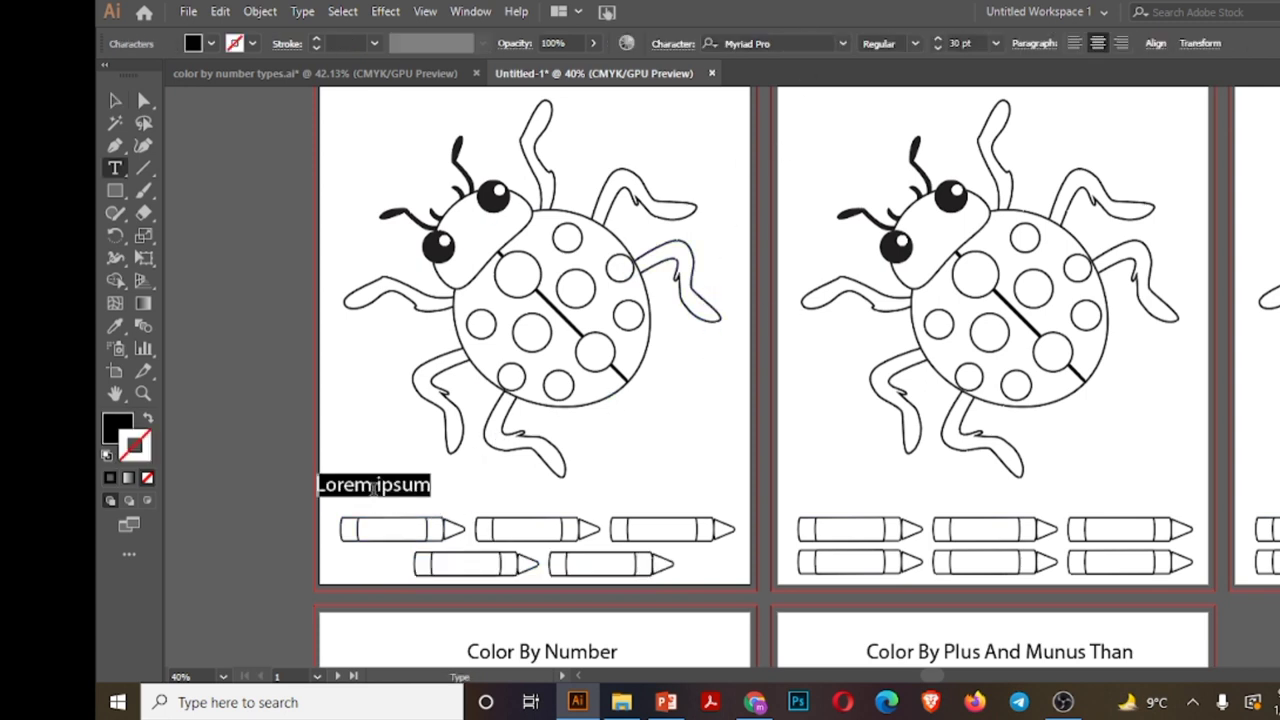
pyautogui.write('Colo')
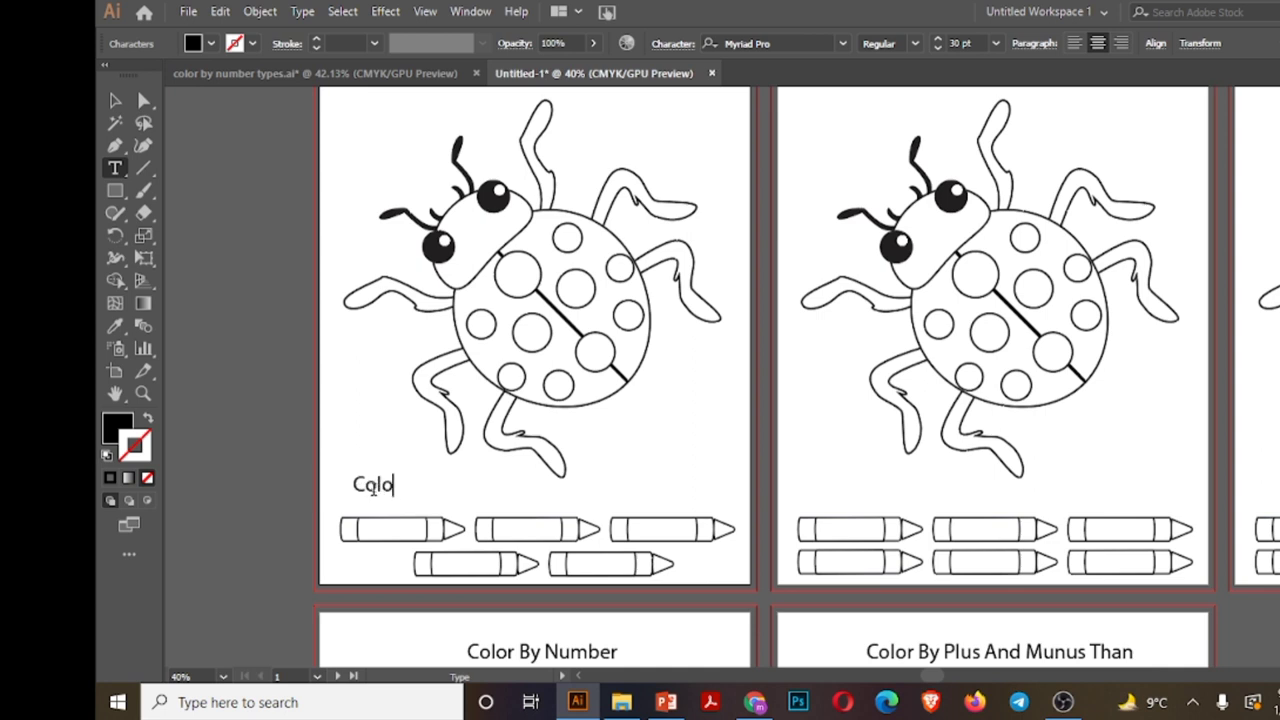
pyautogui.write('r Codes')
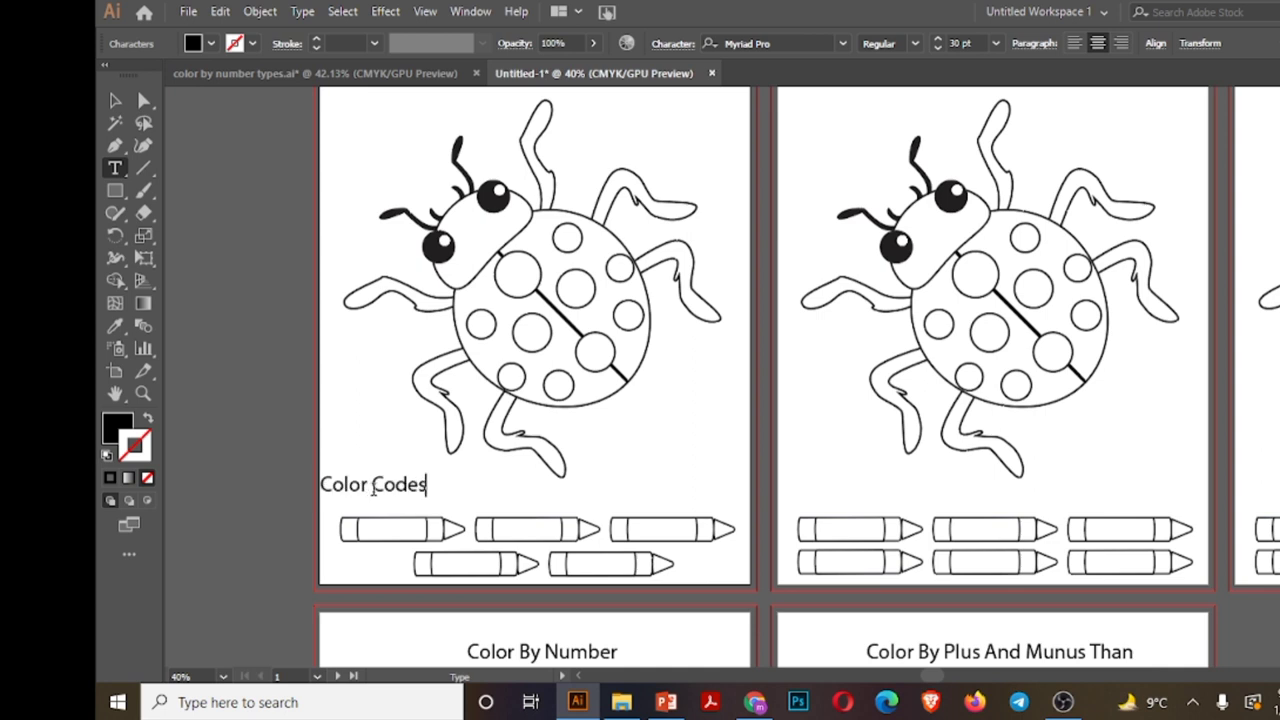
pyautogui.write(':')
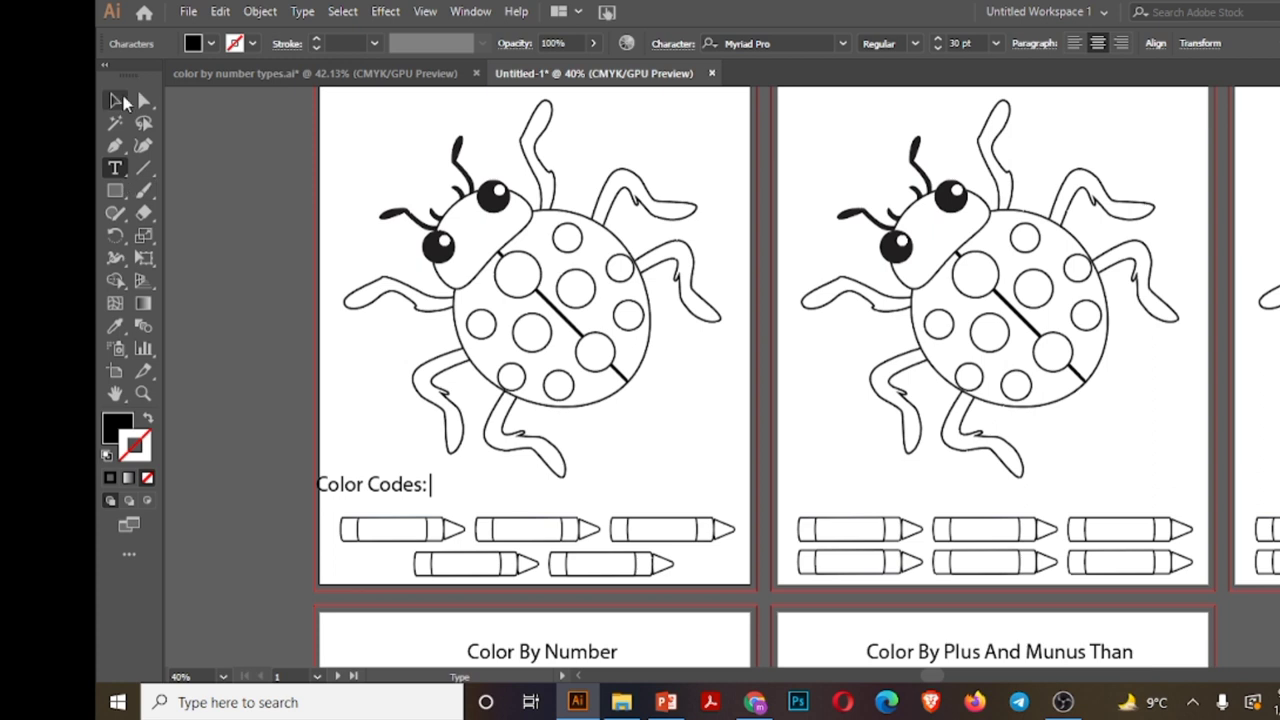
pyautogui.press('Escape')
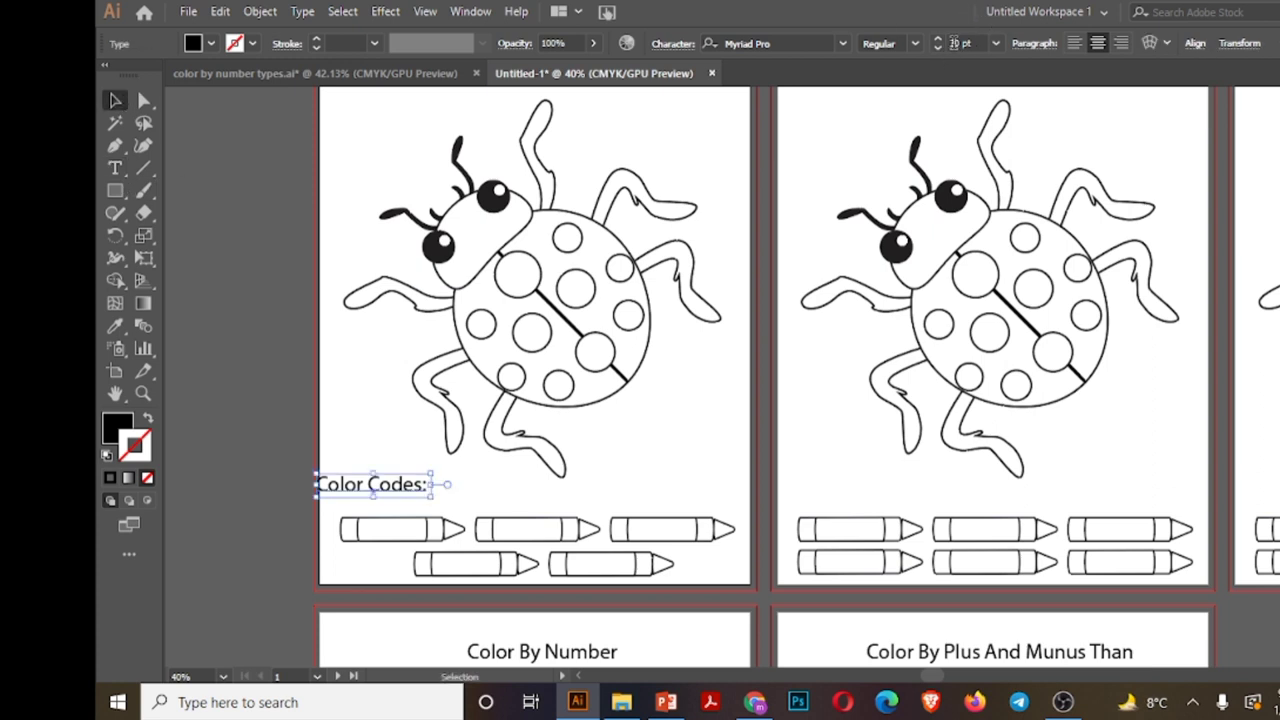
# - Set the font size of the "Color Codes:" label to 20 pt
pyautogui.click(953, 43)
pyautogui.write('20')
pyautogui.press('Return')
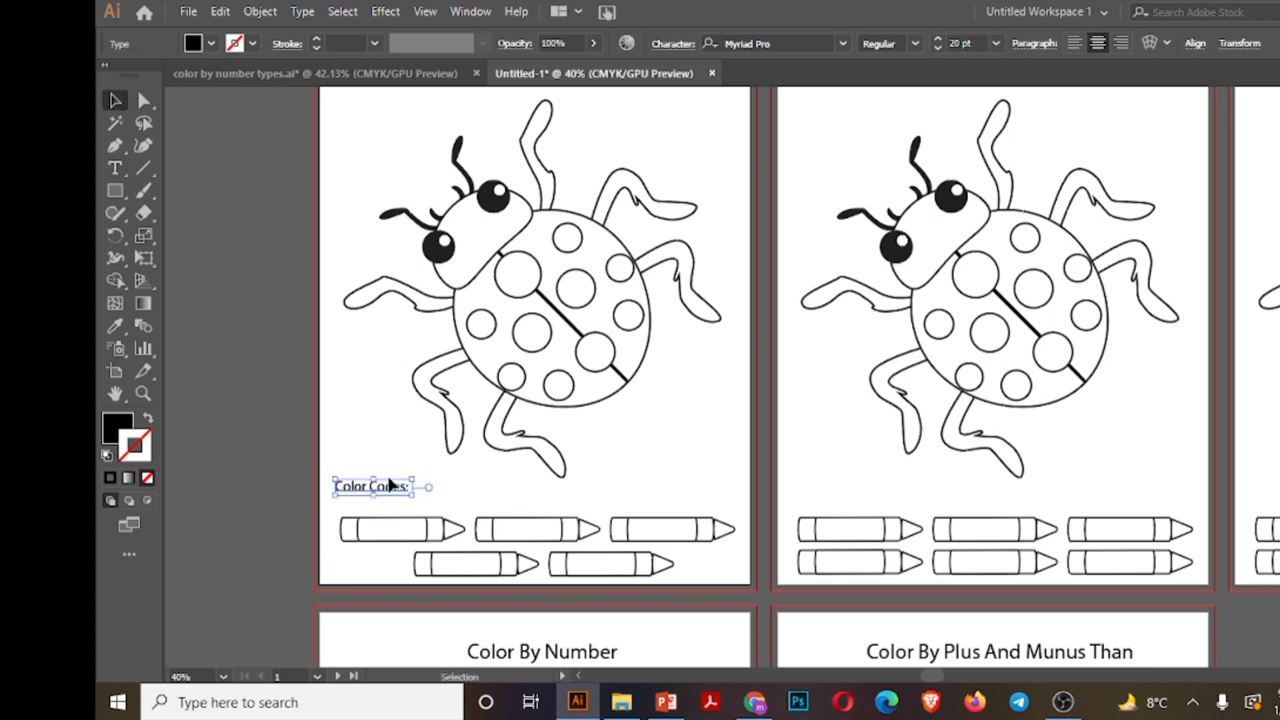
# - Align the "Color Codes:" label above the first crayon, paste it on all artboards, and delete the duplicate on the Color By Finger page
pyautogui.moveTo(391, 486); pyautogui.dragTo(400, 502)
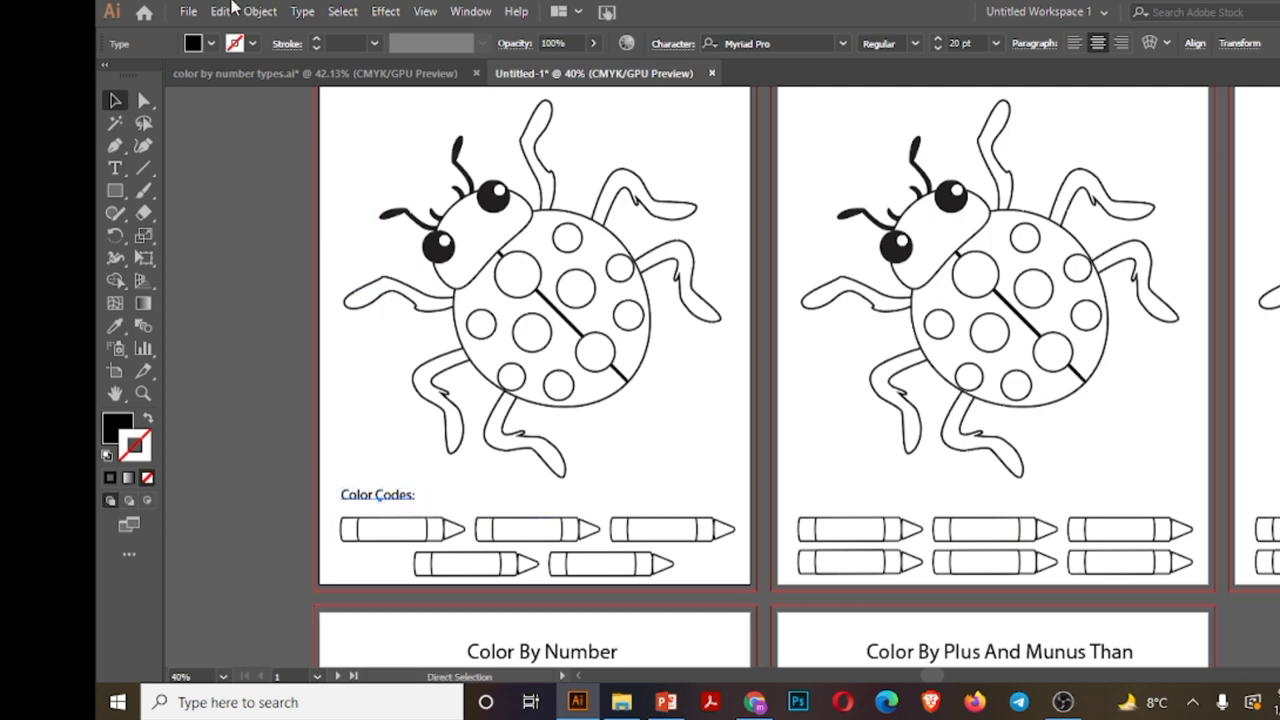
pyautogui.click(220, 11)
pyautogui.click(292, 206)
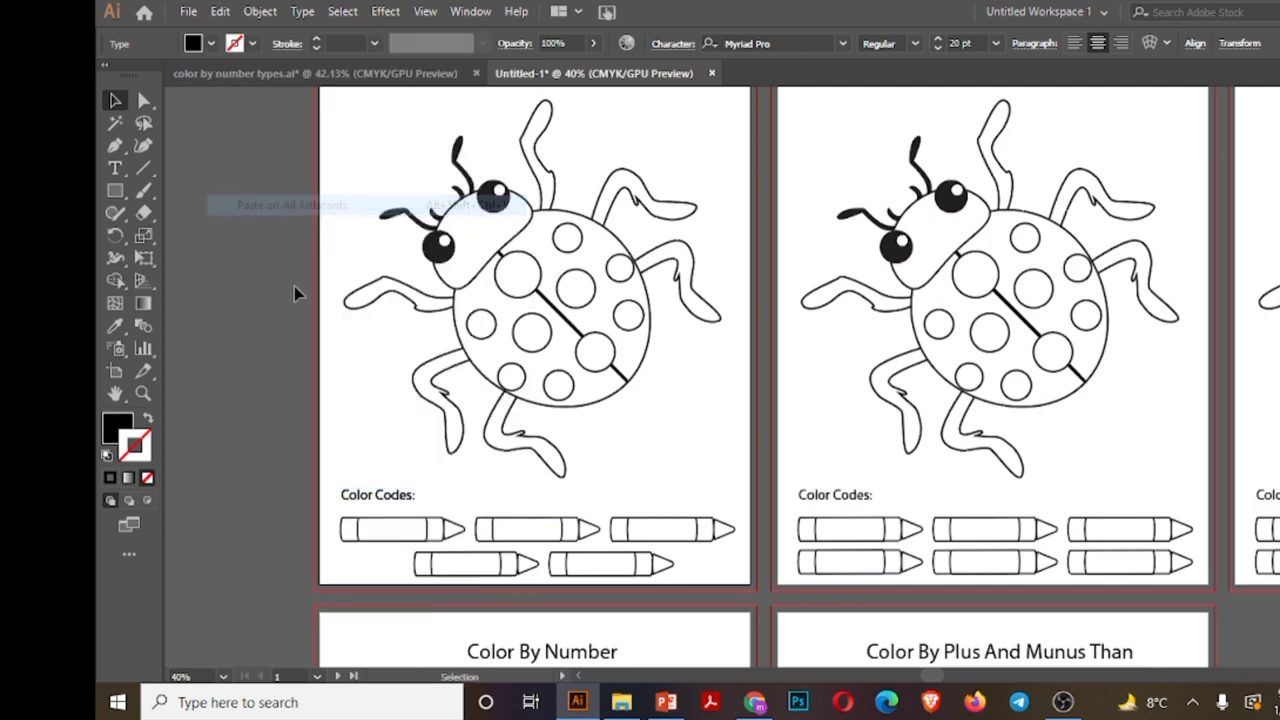
pyautogui.moveTo(366, 490); pyautogui.dragTo(322, 447)
pyautogui.press('Delete')
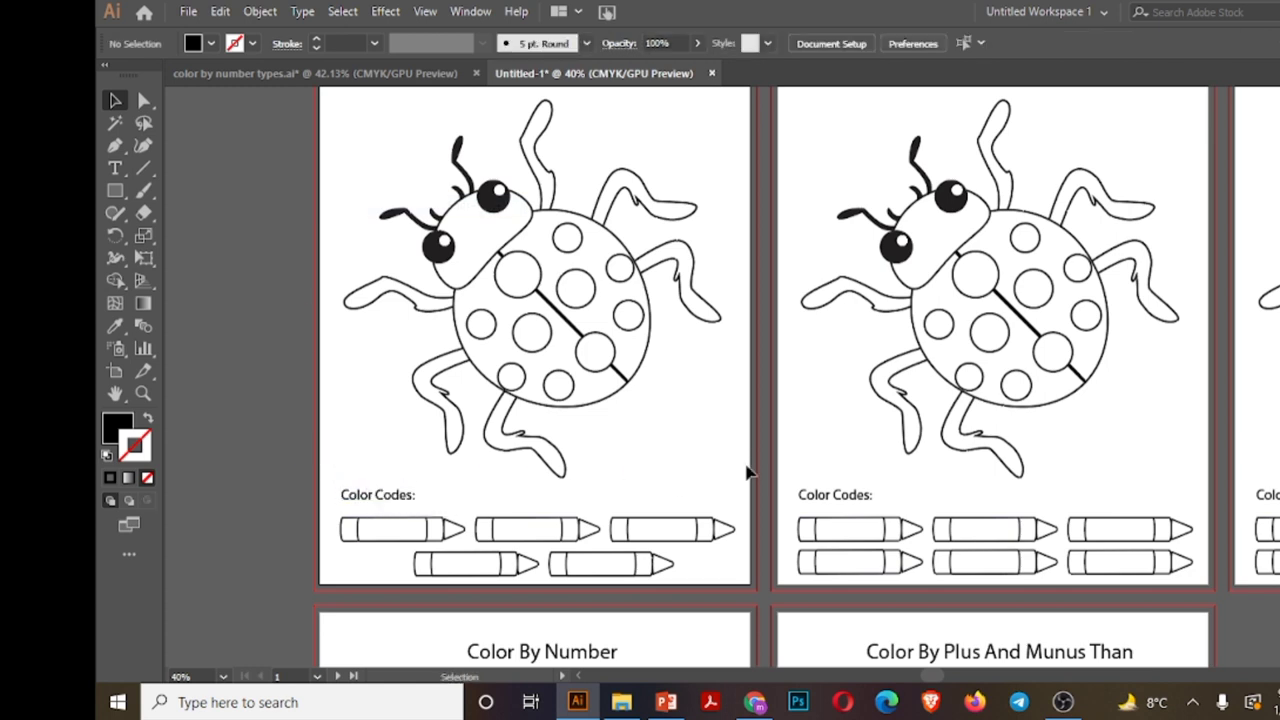
# - Move the ladybugs, "Color Codes:" labels and crayons on all five pages slightly upward together
pyautogui.click(610, 394)
pyautogui.hotkey('ctrl', '0')
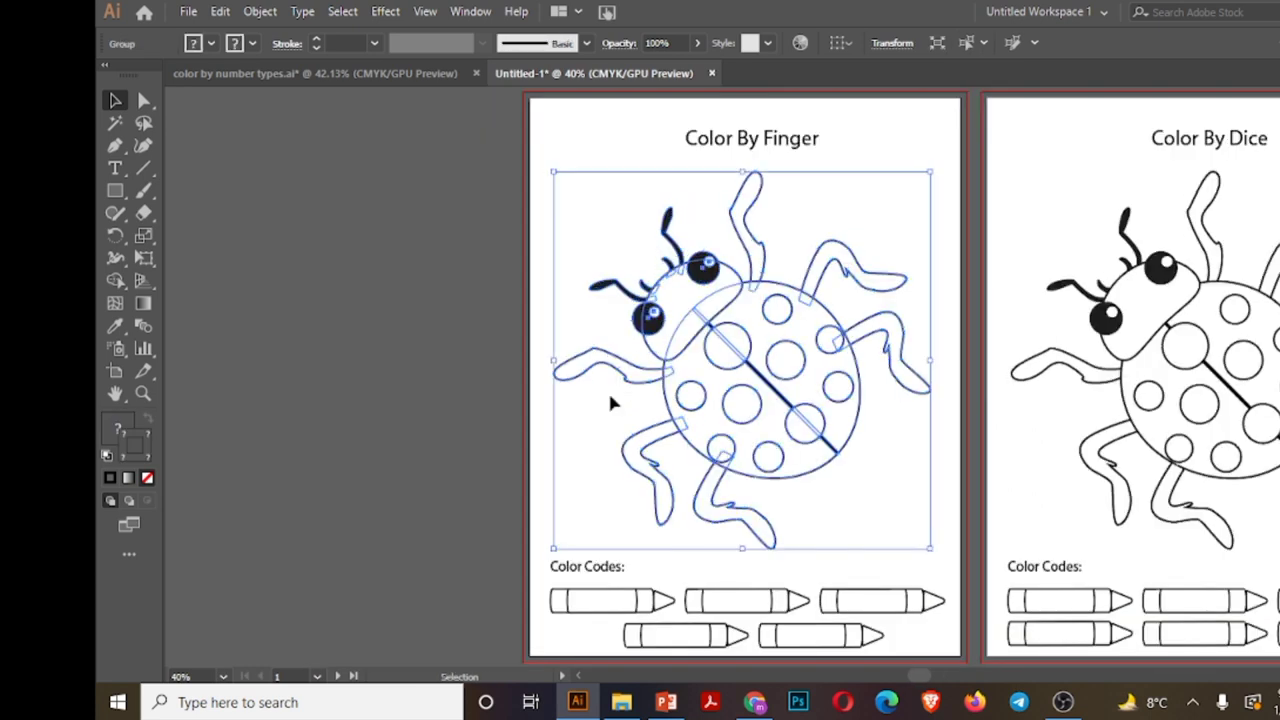
pyautogui.click(179, 676)
pyautogui.write('20')
pyautogui.press('Return')
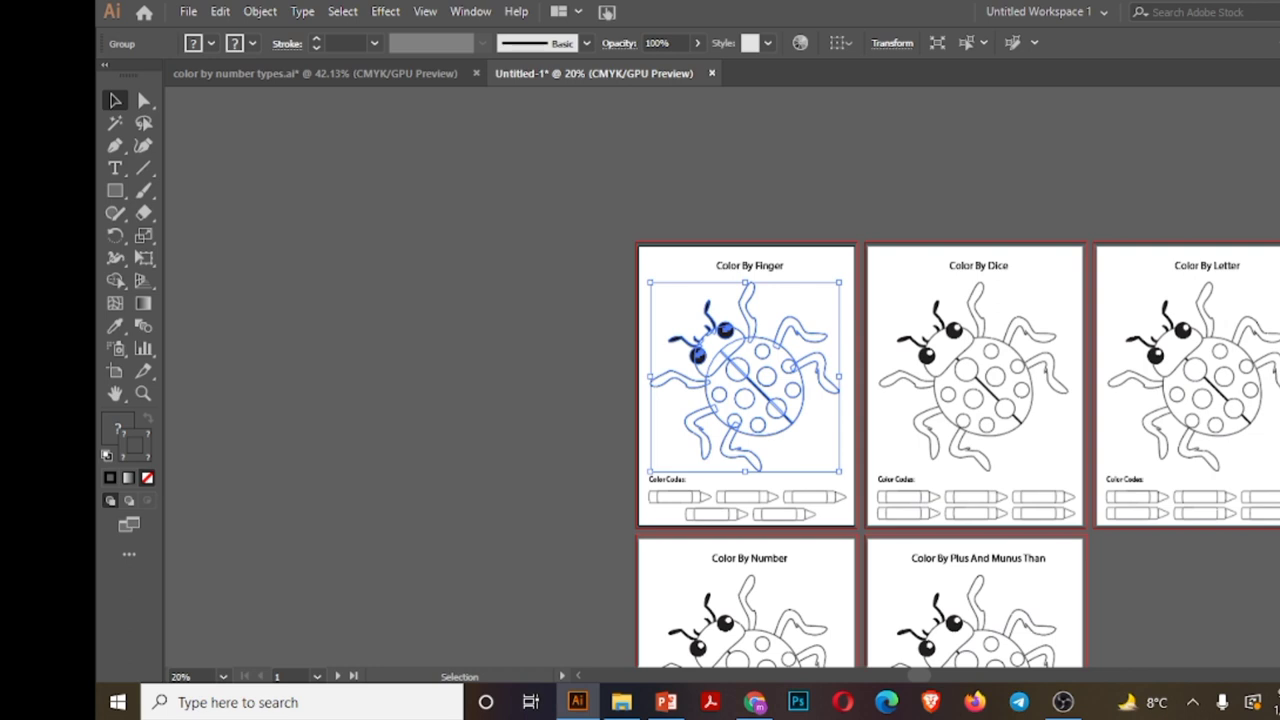
pyautogui.scroll(-3, 900, 640)
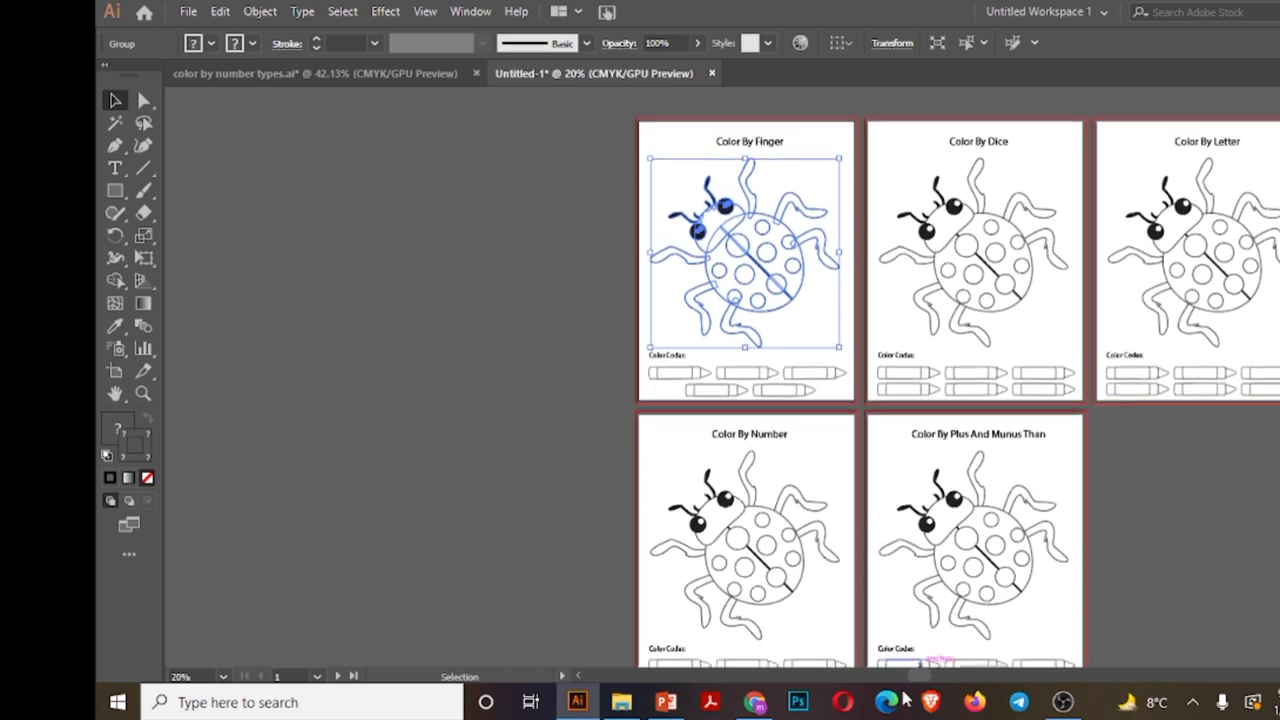
pyautogui.moveTo(915, 677); pyautogui.dragTo(940, 680)
pyautogui.hscroll(-3, 942, 685)
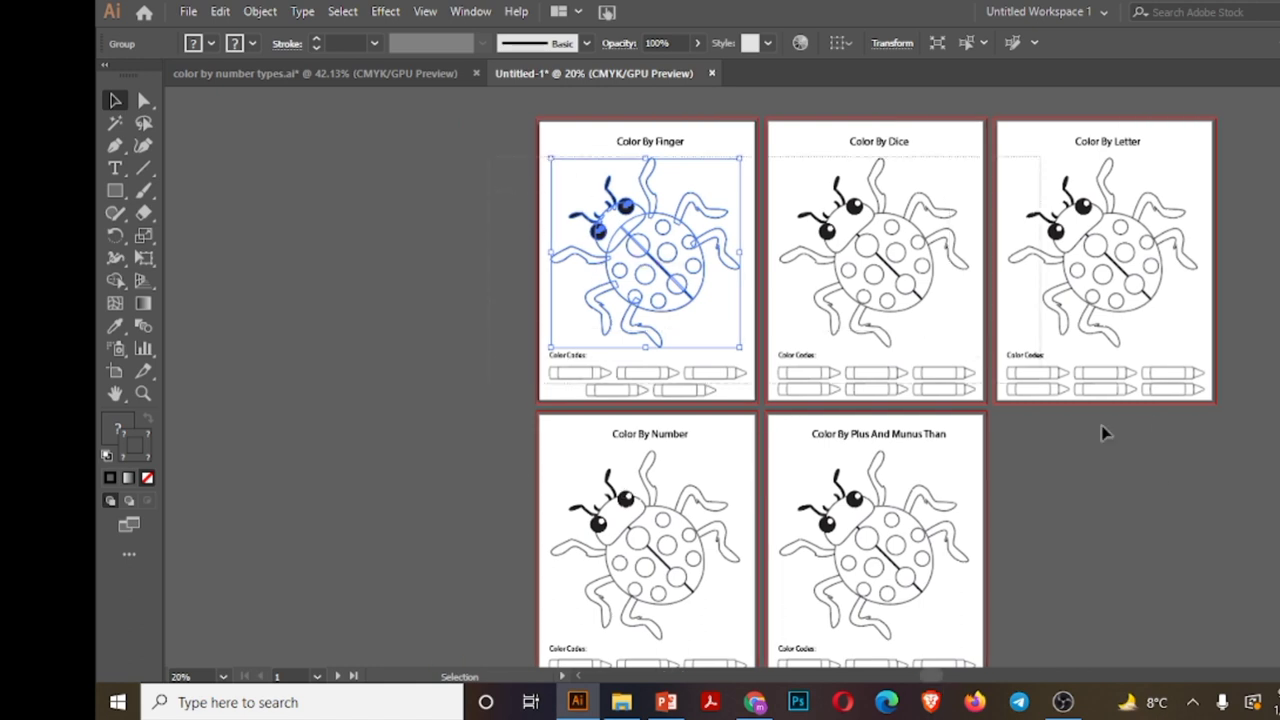
pyautogui.scroll(-2, 1211, 634)
pyautogui.scroll(-1, 1245, 686)
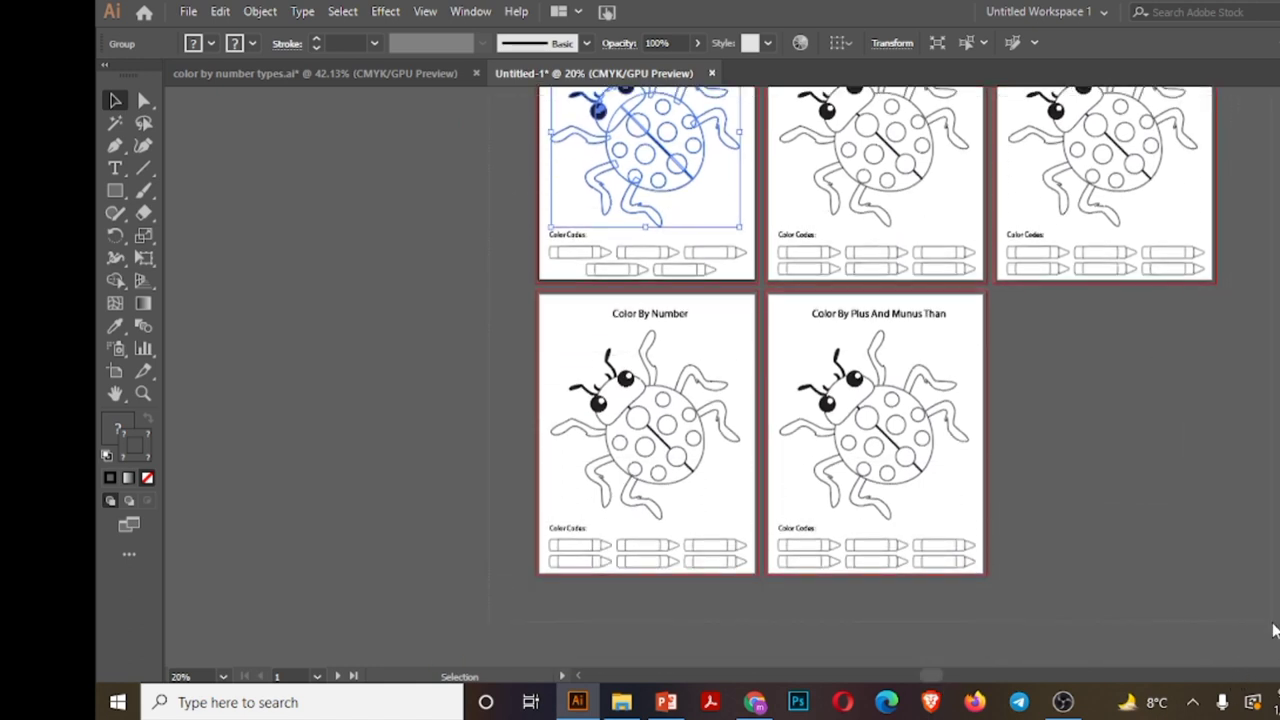
pyautogui.hotkey('ctrl', 'a')
pyautogui.scroll(6, 880, 380)
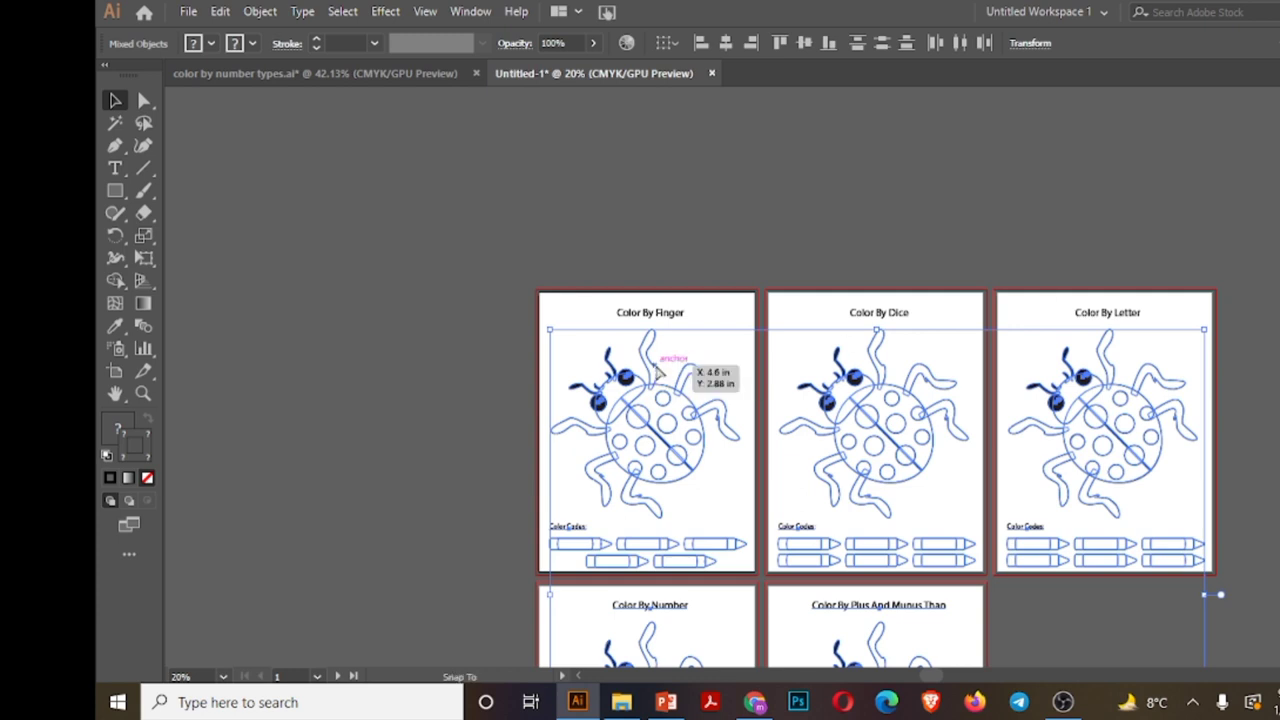
pyautogui.moveTo(657, 367); pyautogui.dragTo(657, 368)
pyautogui.click(432, 386)
pyautogui.click(603, 432)
pyautogui.hotkey('ctrl', '0')
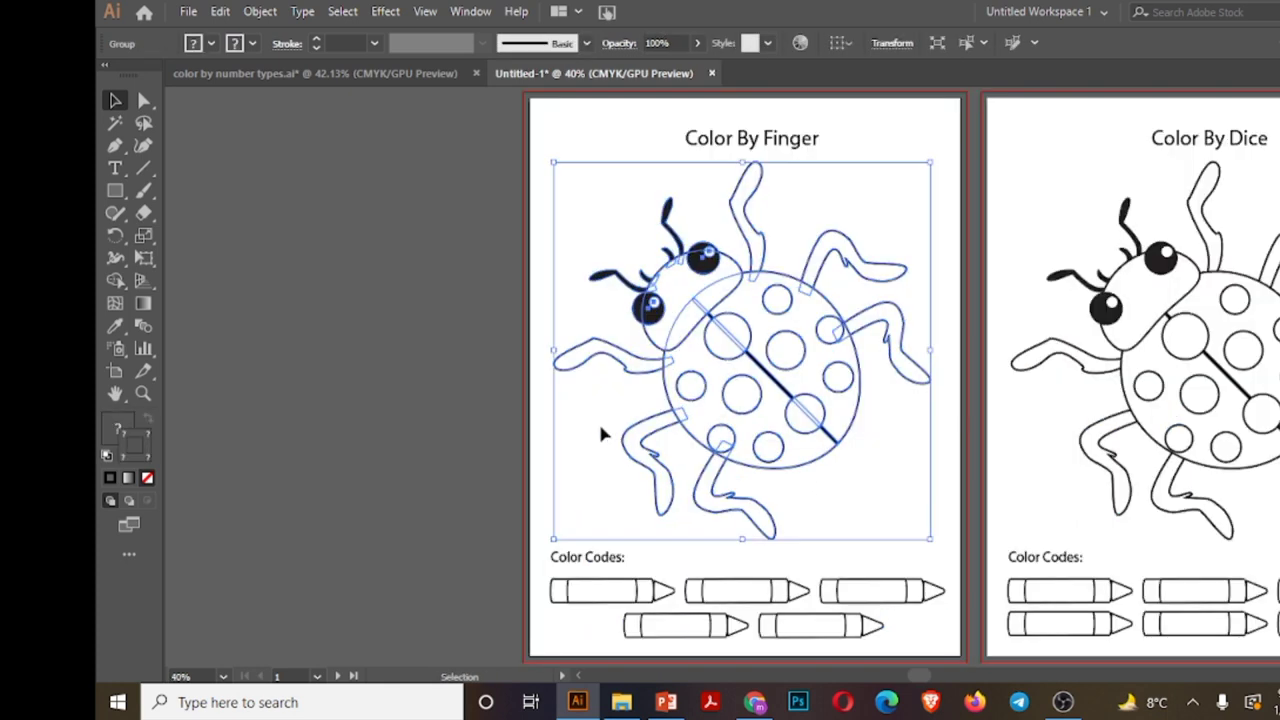
pyautogui.click(420, 548)
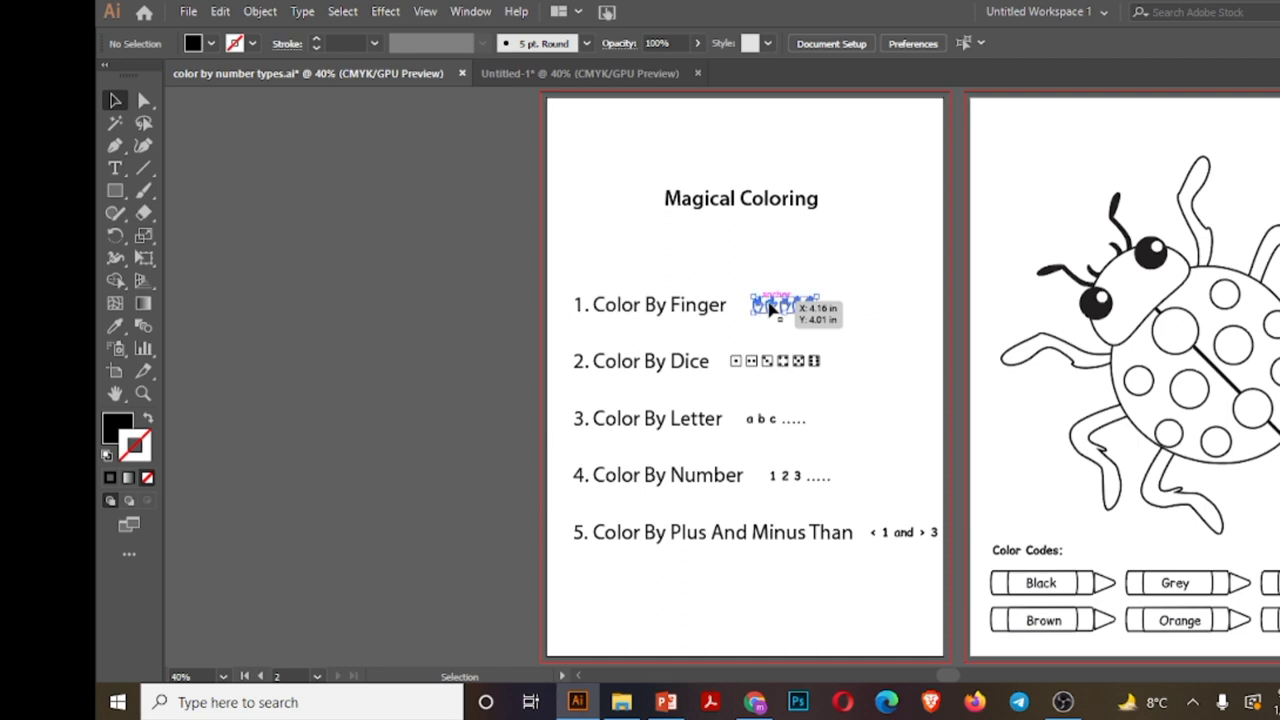
# - Copy the five hand icons from the color by number types document to just above "Color Codes:" on the Color By Finger page
pyautogui.click(782, 309)
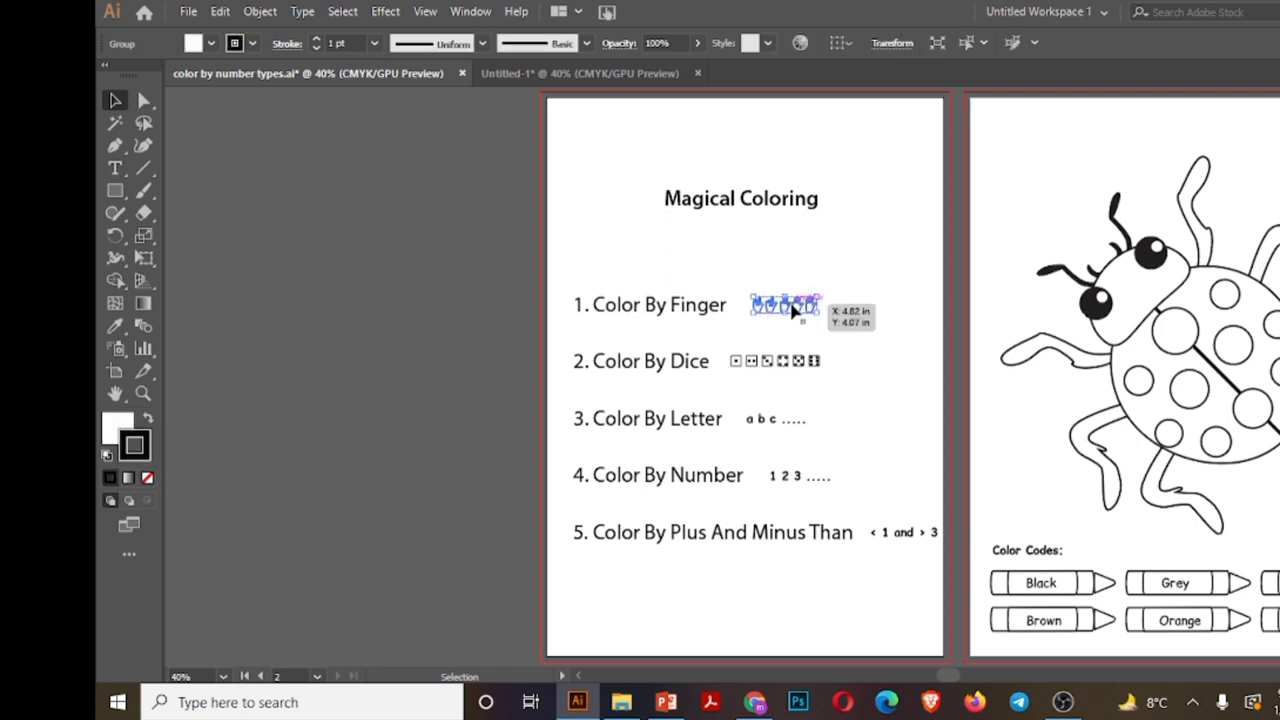
pyautogui.click(508, 74)
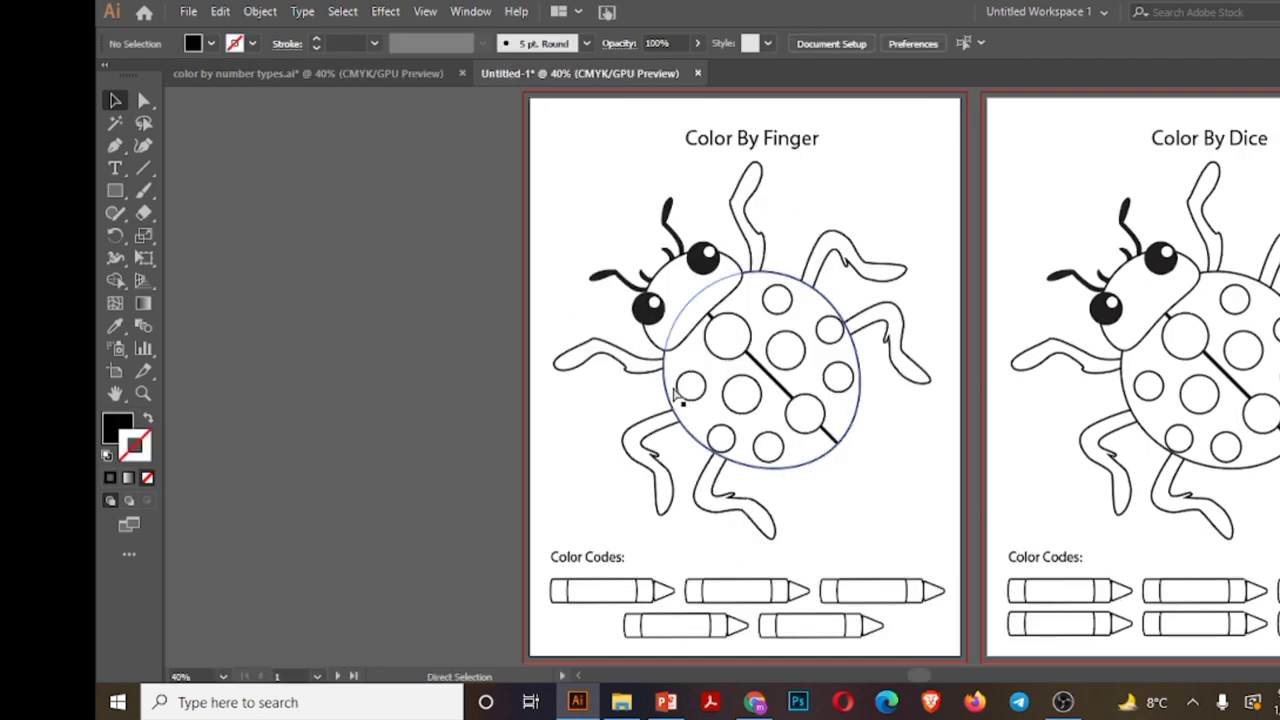
pyautogui.hotkey('ctrl', 'v')
pyautogui.moveTo(737, 386); pyautogui.dragTo(597, 540)
# - Give the "Color Codes:" label on the Color By Finger page a bolder font style
pyautogui.press('z')
pyautogui.click(643, 566)
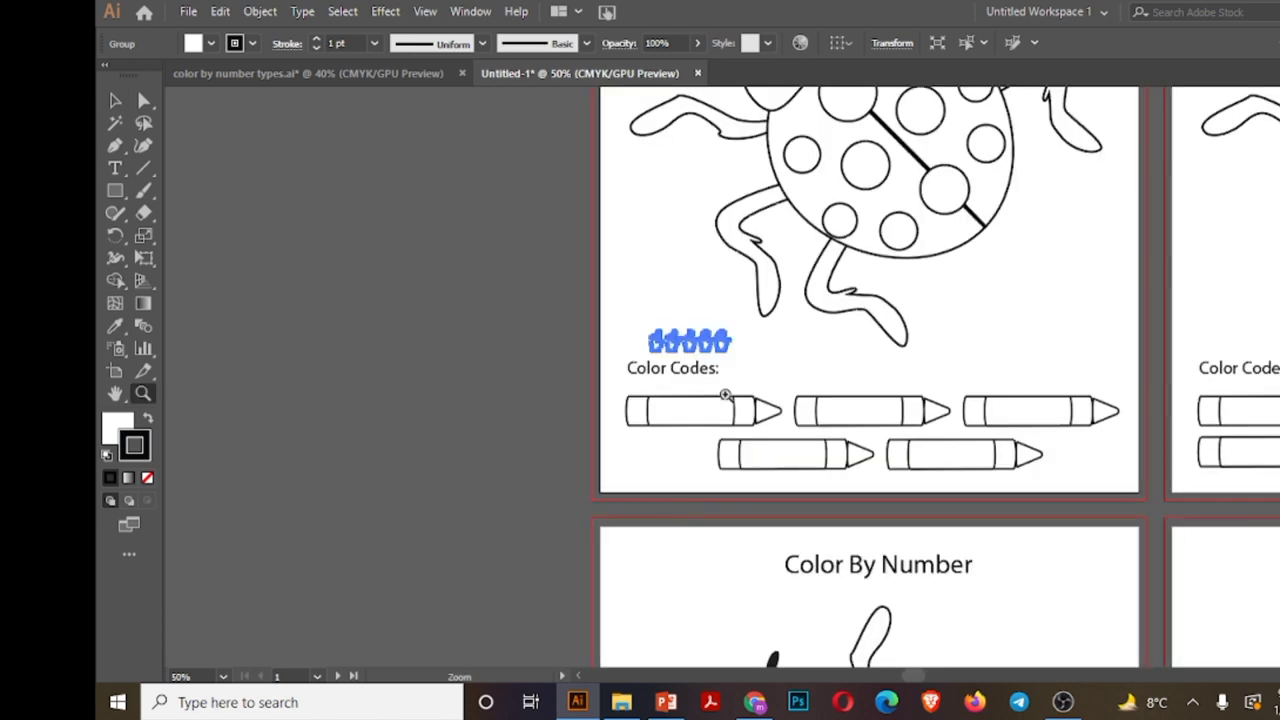
pyautogui.click(725, 395)
pyautogui.press('v')
pyautogui.click(688, 298)
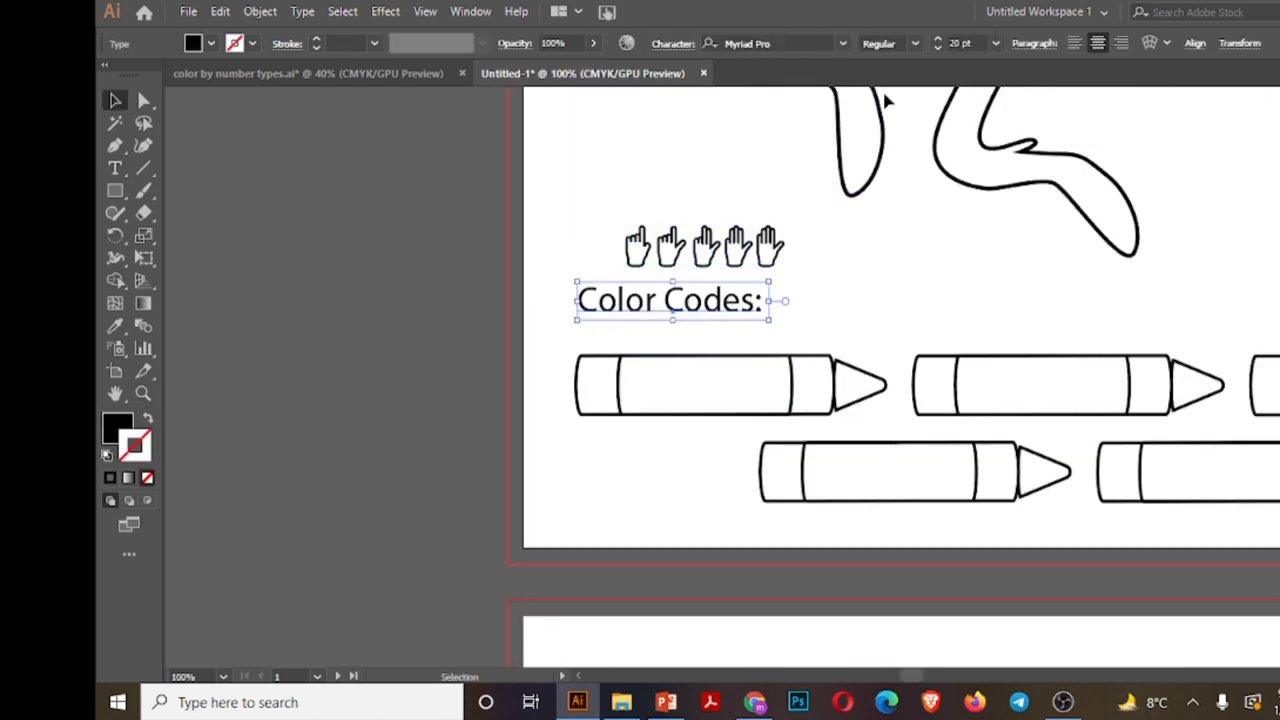
pyautogui.click(916, 42)
pyautogui.click(900, 83)
# - Duplicate the "Color Codes:" label onto the first crayon and set the copy's font style to Regular
pyautogui.moveTo(698, 322); pyautogui.dragTo(756, 410)
pyautogui.click(916, 43)
pyautogui.click(896, 63)
# - Replace the text on the first crayon with "Red =" and position it inside the crayon's wrapper area
pyautogui.doubleClick(733, 380)
pyautogui.moveTo(680, 388); pyautogui.dragTo(845, 393)
pyautogui.press('BackSpace')
pyautogui.press('BackSpace')
pyautogui.press('BackSpace')
pyautogui.press('BackSpace')
pyautogui.write('Red')
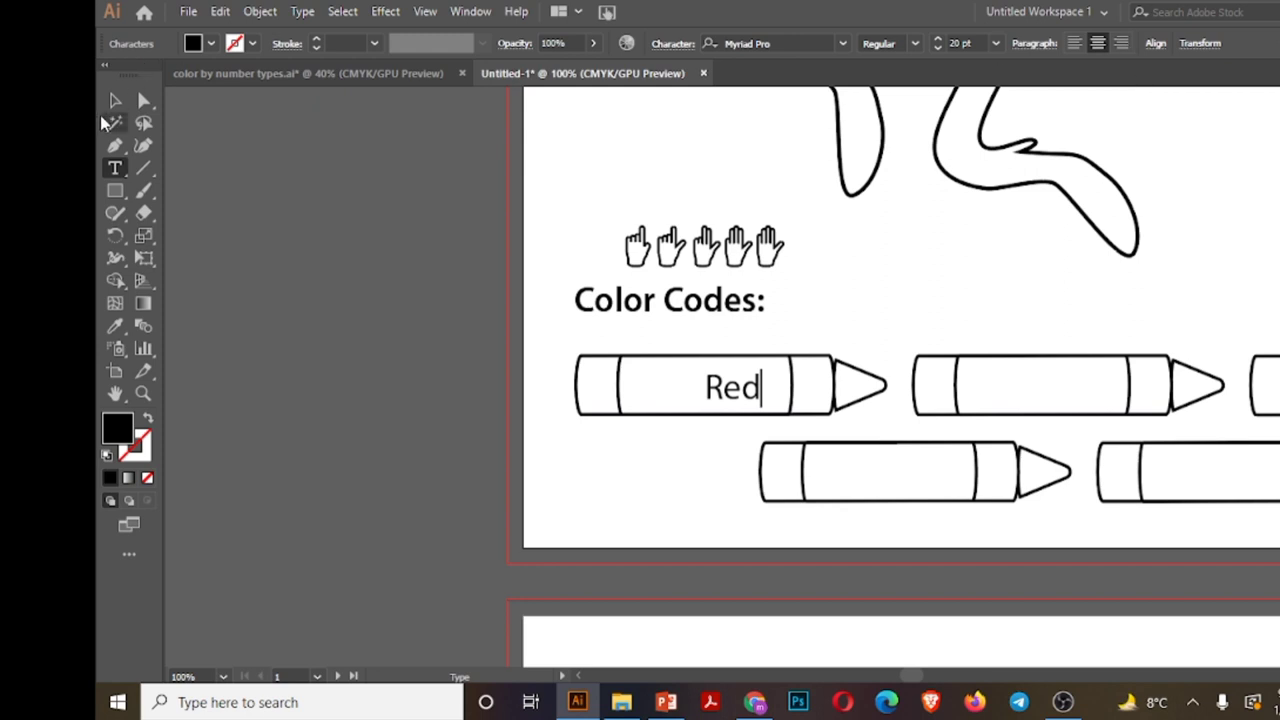
pyautogui.write(' =')
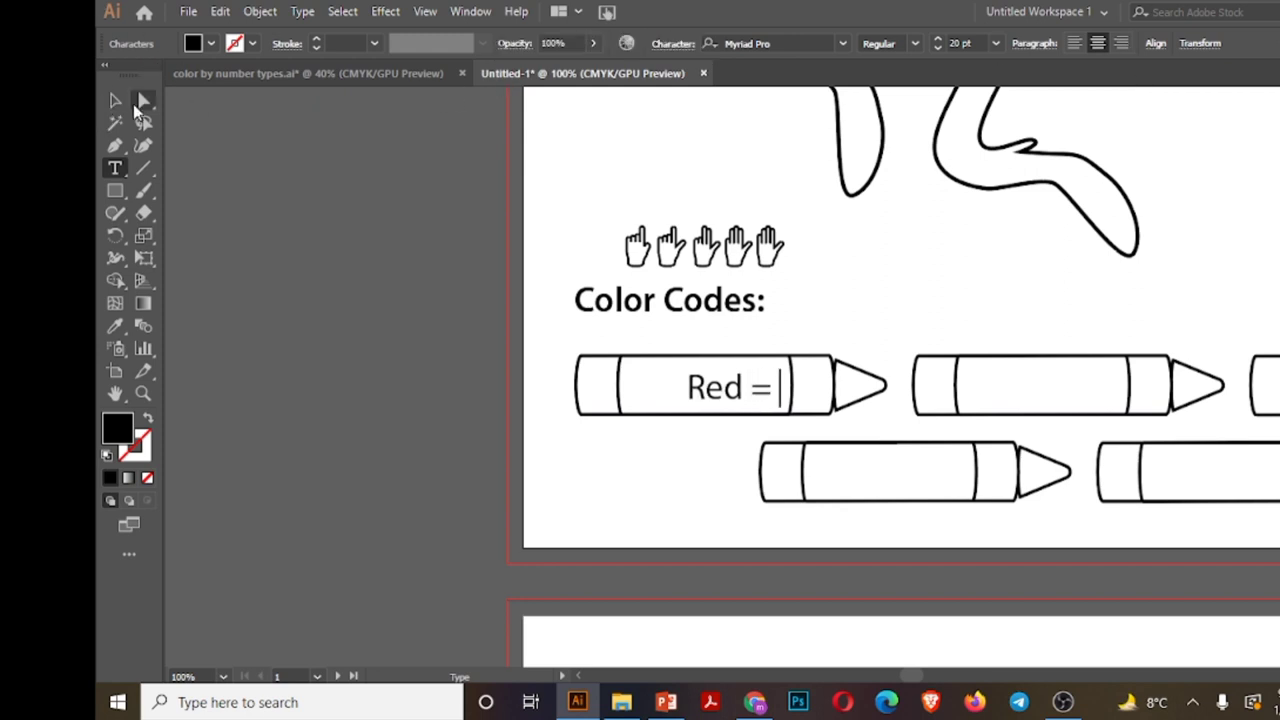
pyautogui.click(113, 103)
pyautogui.moveTo(745, 388); pyautogui.dragTo(730, 385)
# - Copy the "Red =" label onto the other four crayons on the Color By Finger page
pyautogui.hotkey('ctrl', '0')
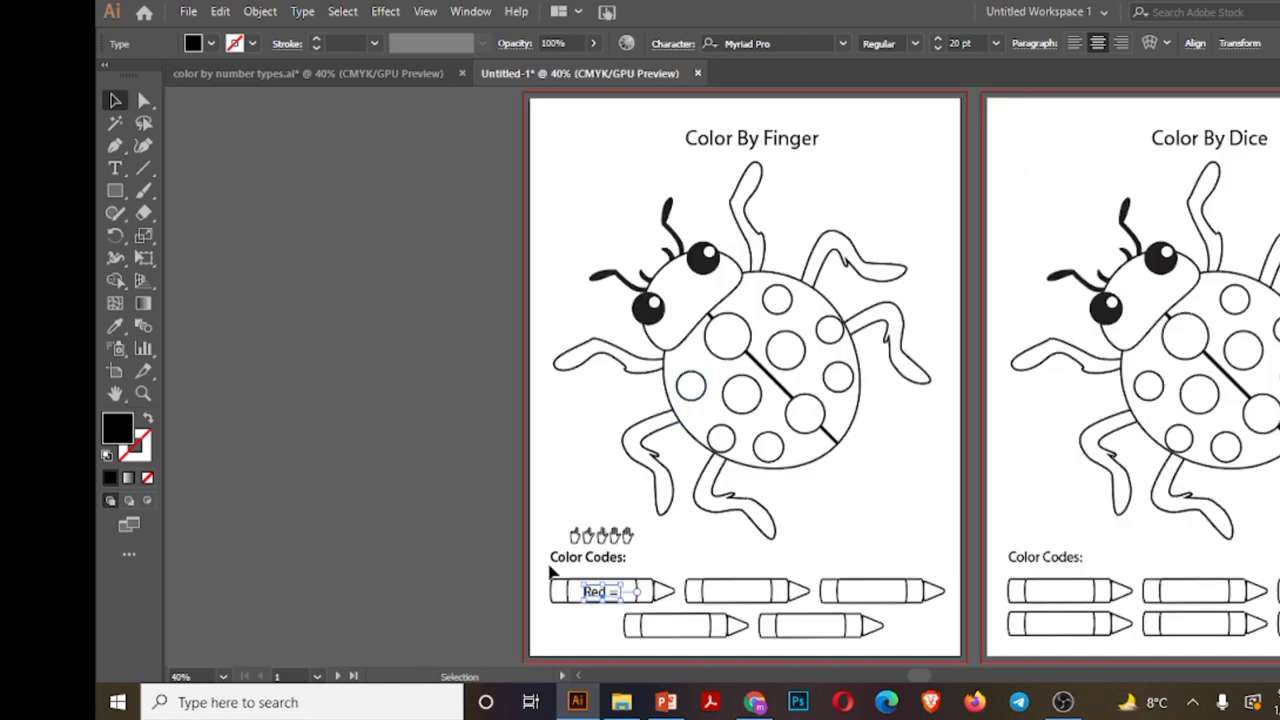
pyautogui.keyDown('alt'); pyautogui.moveTo(594, 594); pyautogui.dragTo(733, 597); pyautogui.keyUp('alt')
pyautogui.hotkey('ctrl', 'd')
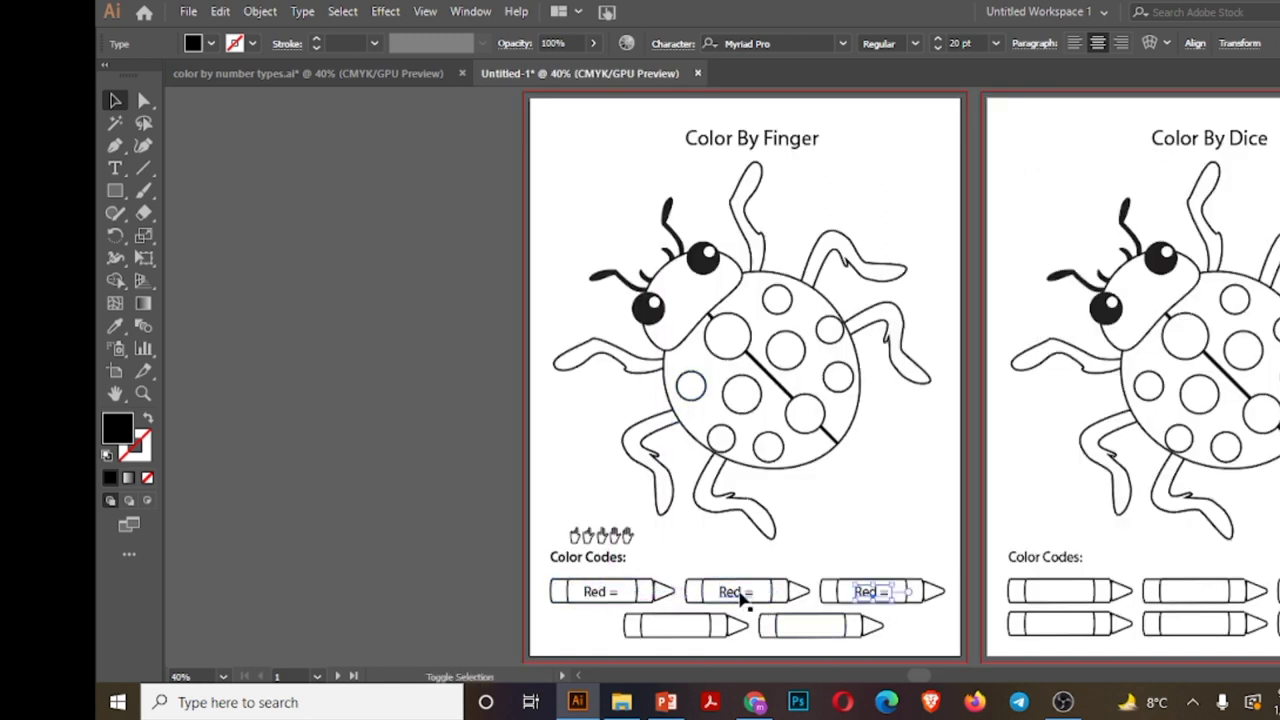
pyautogui.keyDown('alt'); pyautogui.moveTo(735, 597); pyautogui.dragTo(688, 633); pyautogui.keyUp('alt')
pyautogui.click(543, 636)
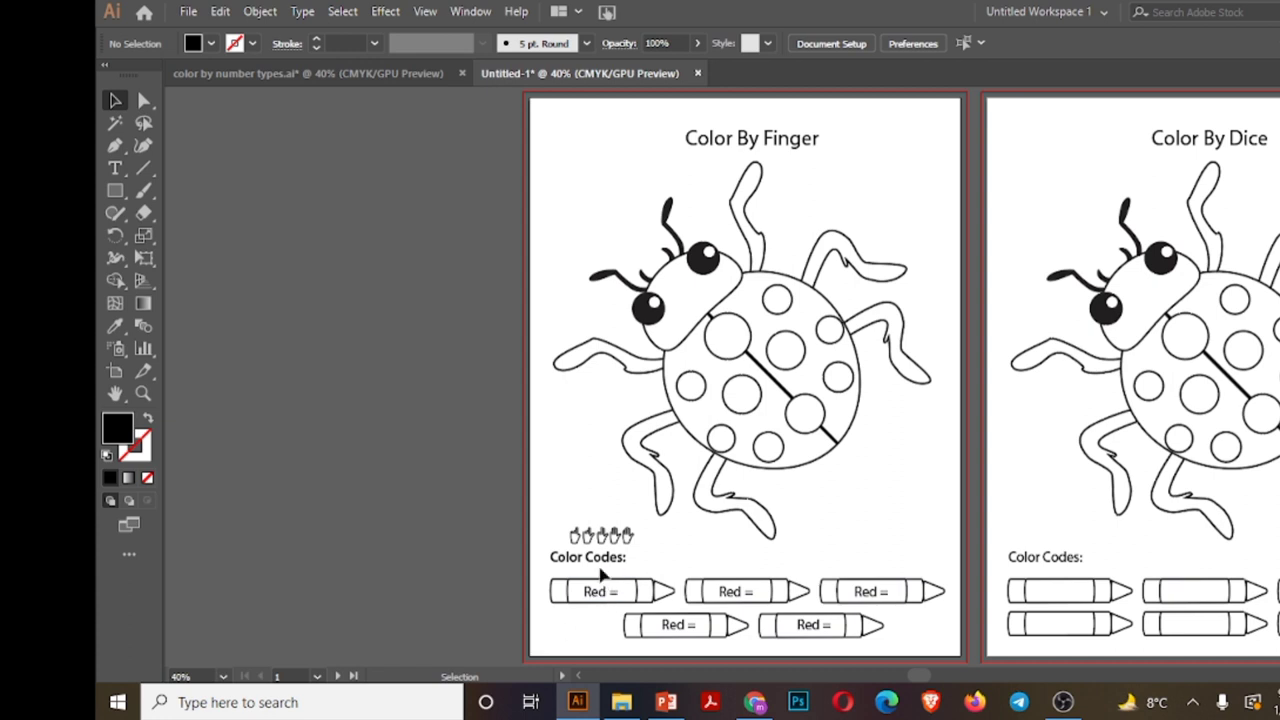
# - Move the hand icons beside the "Color Codes:" label and ungroup them into separate hands
pyautogui.moveTo(600, 548); pyautogui.dragTo(766, 597)
pyautogui.rightClick(660, 559)
pyautogui.click(732, 414)
pyautogui.click(497, 441)
# - Place one hand icon after the "Red =" text on each crayon, in order from one to five fingers
pyautogui.moveTo(661, 559); pyautogui.dragTo(631, 592)
pyautogui.moveTo(688, 551); pyautogui.dragTo(895, 592)
pyautogui.moveTo(703, 552); pyautogui.dragTo(697, 626)
pyautogui.moveTo(712, 552); pyautogui.dragTo(836, 626)
pyautogui.moveTo(672, 630); pyautogui.dragTo(664, 630)
# - Change the color names on the second to fifth crayons to Blue, Yellow, Green and Pink
pyautogui.press('z')
pyautogui.click(771, 589)
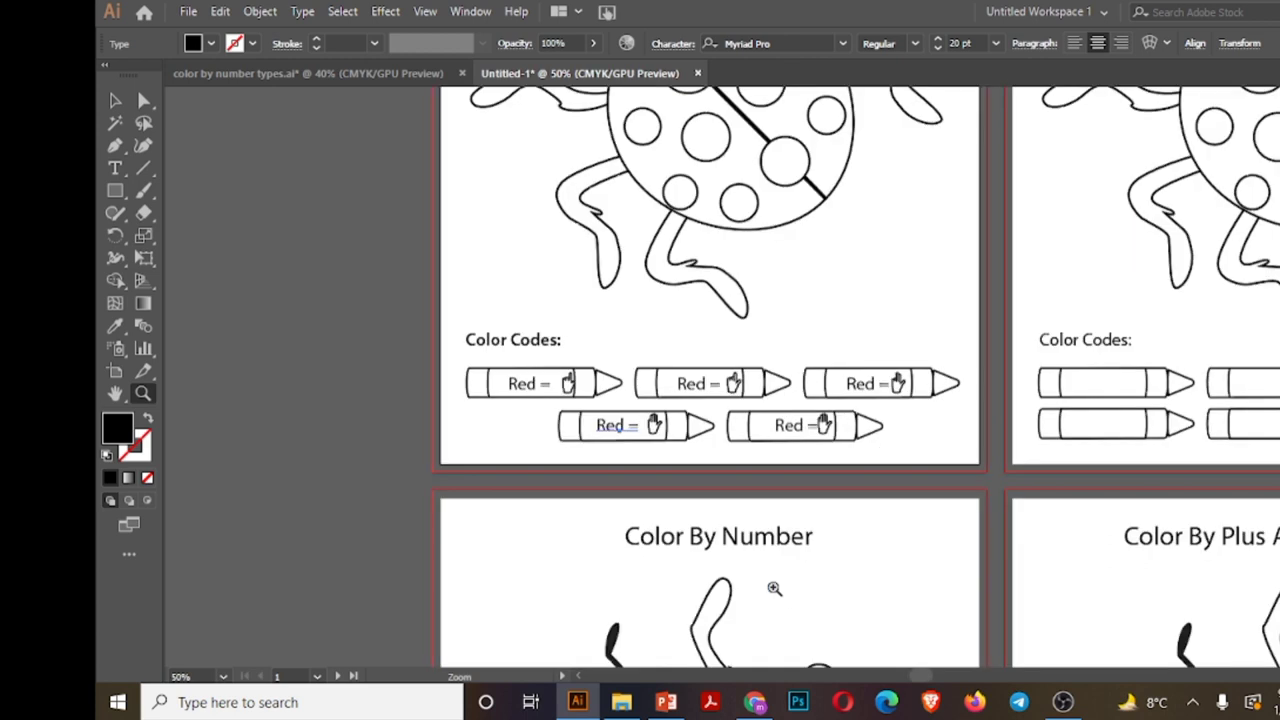
pyautogui.press('t')
pyautogui.click(705, 383)
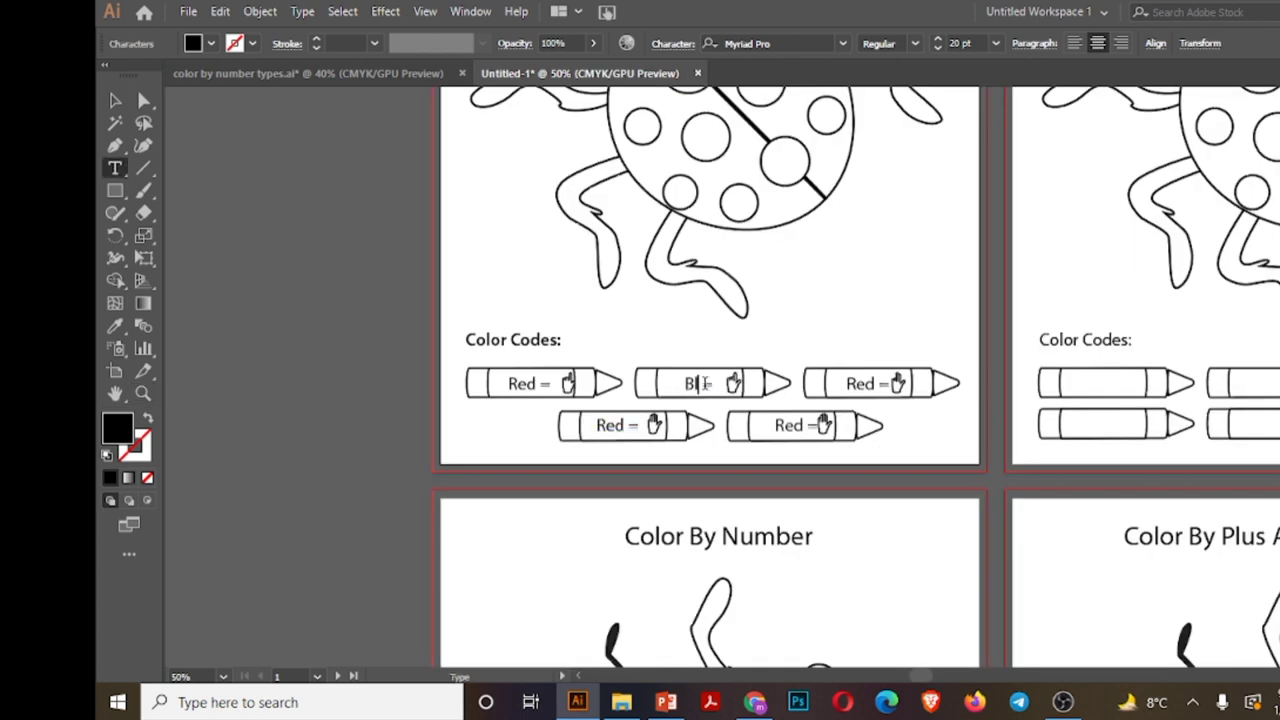
pyautogui.click(873, 383)
pyautogui.write('Yellow')
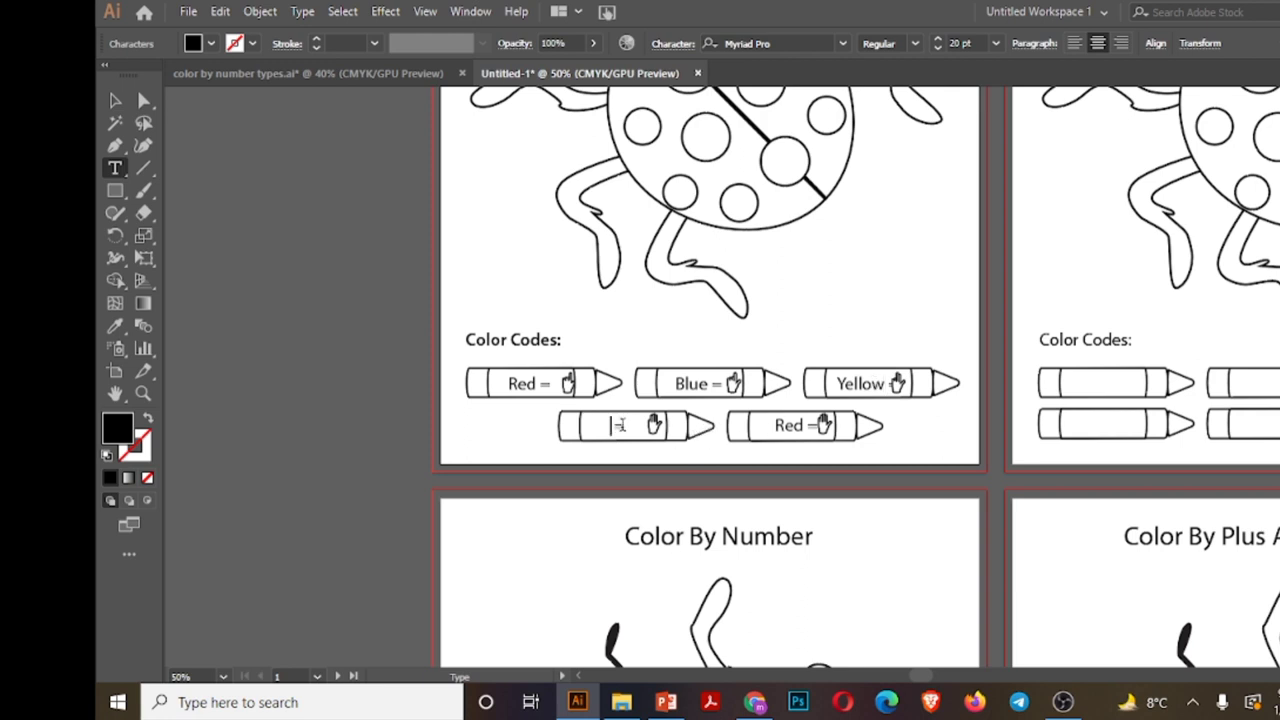
pyautogui.write('een')
# - Shift the color names and the first hand icon slightly left so text and hands fit inside the Color By Finger crayons
pyautogui.click(115, 100)
pyautogui.keyDown('shift'); pyautogui.click(862, 384); pyautogui.keyUp('shift')
pyautogui.moveTo(862, 384); pyautogui.dragTo(853, 387)
pyautogui.click(910, 425)
pyautogui.moveTo(806, 432); pyautogui.dragTo(799, 432)
pyautogui.moveTo(624, 436); pyautogui.dragTo(614, 434)
pyautogui.moveTo(684, 383); pyautogui.dragTo(559, 383)
pyautogui.click(588, 478)
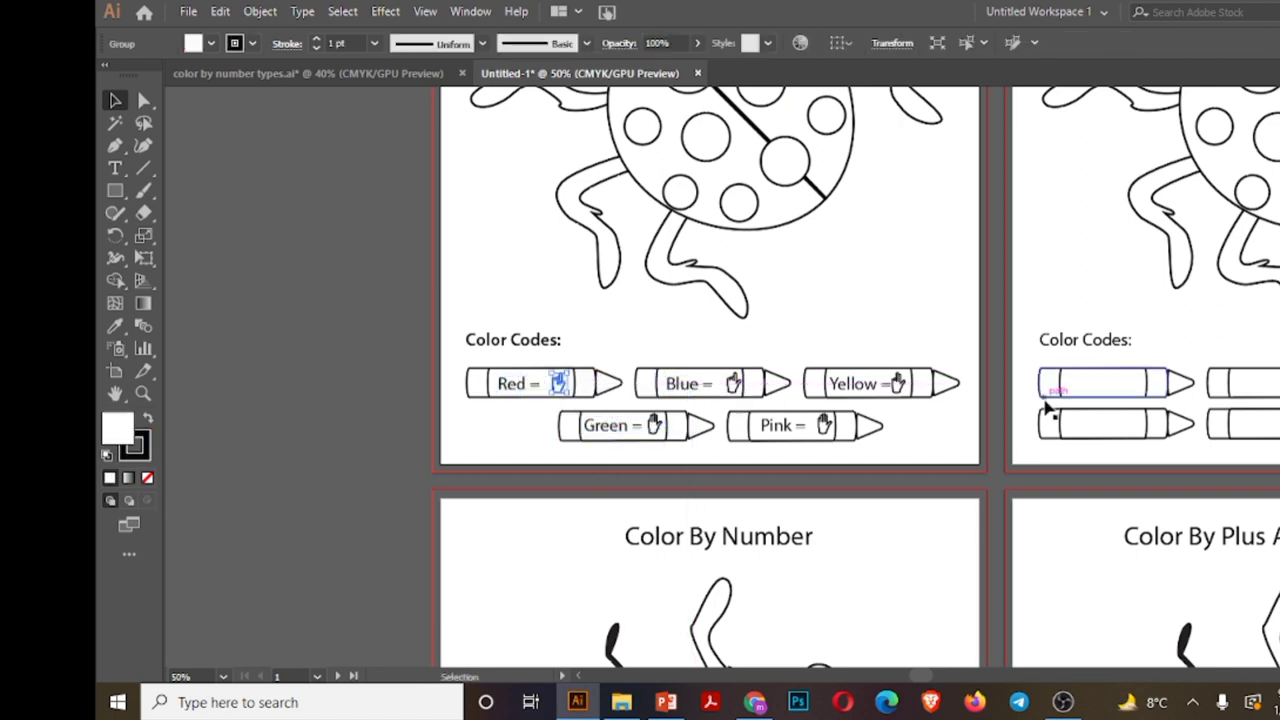
# - Copy the six dice icons from the color by number types document to above the third crayon on the Color By Dice page
pyautogui.click(1117, 346)
pyautogui.hotkey('ctrl', '0')
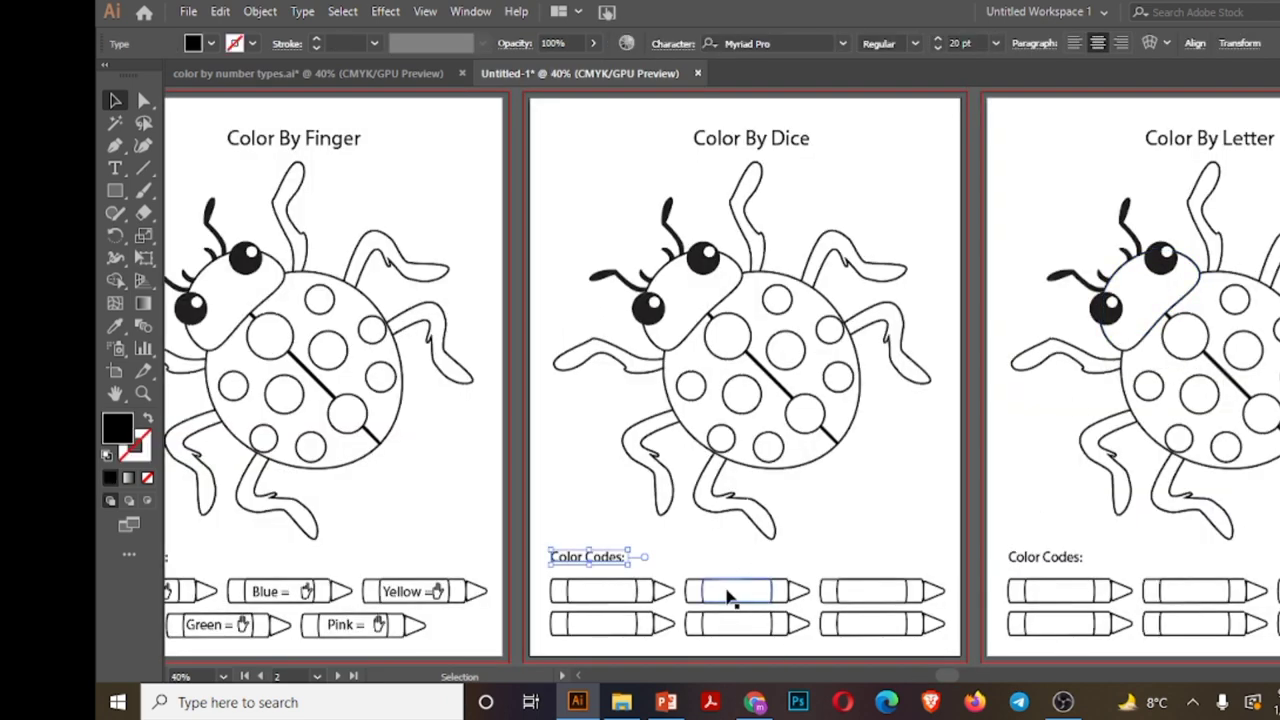
pyautogui.click(354, 72)
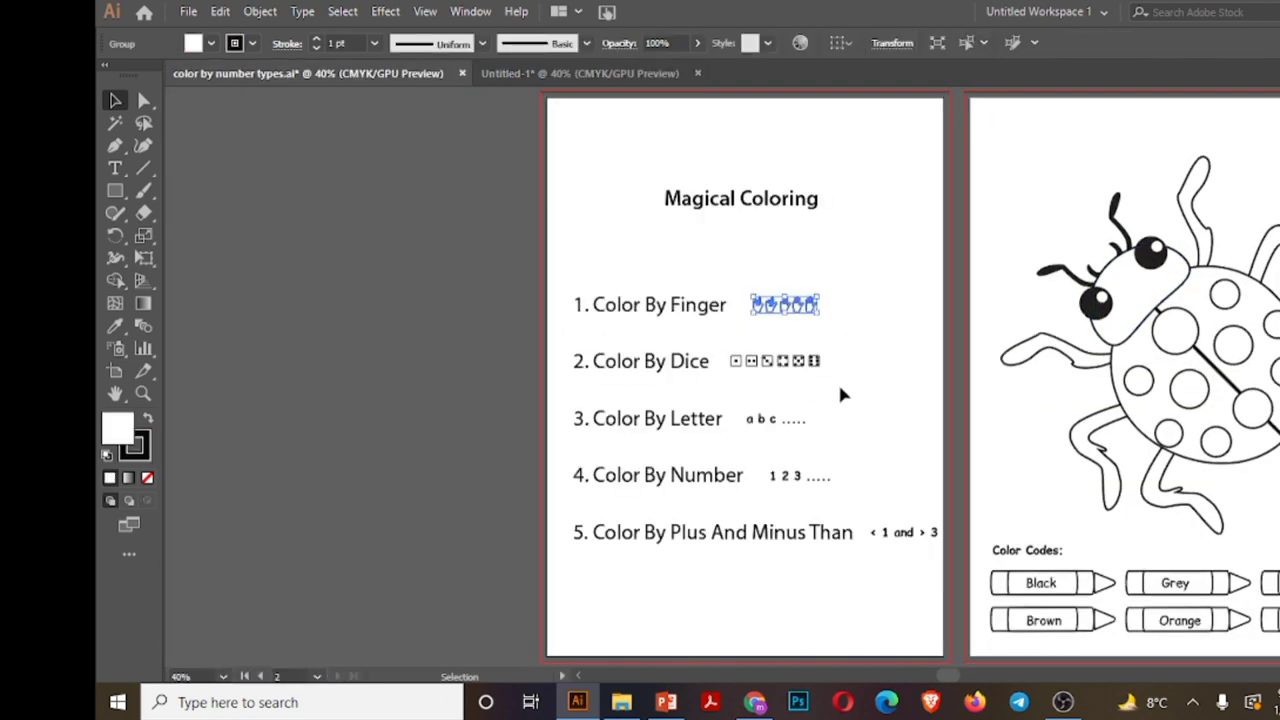
pyautogui.moveTo(745, 364); pyautogui.dragTo(735, 359)
pyautogui.keyDown('shift'); pyautogui.click(672, 362); pyautogui.keyUp('shift')
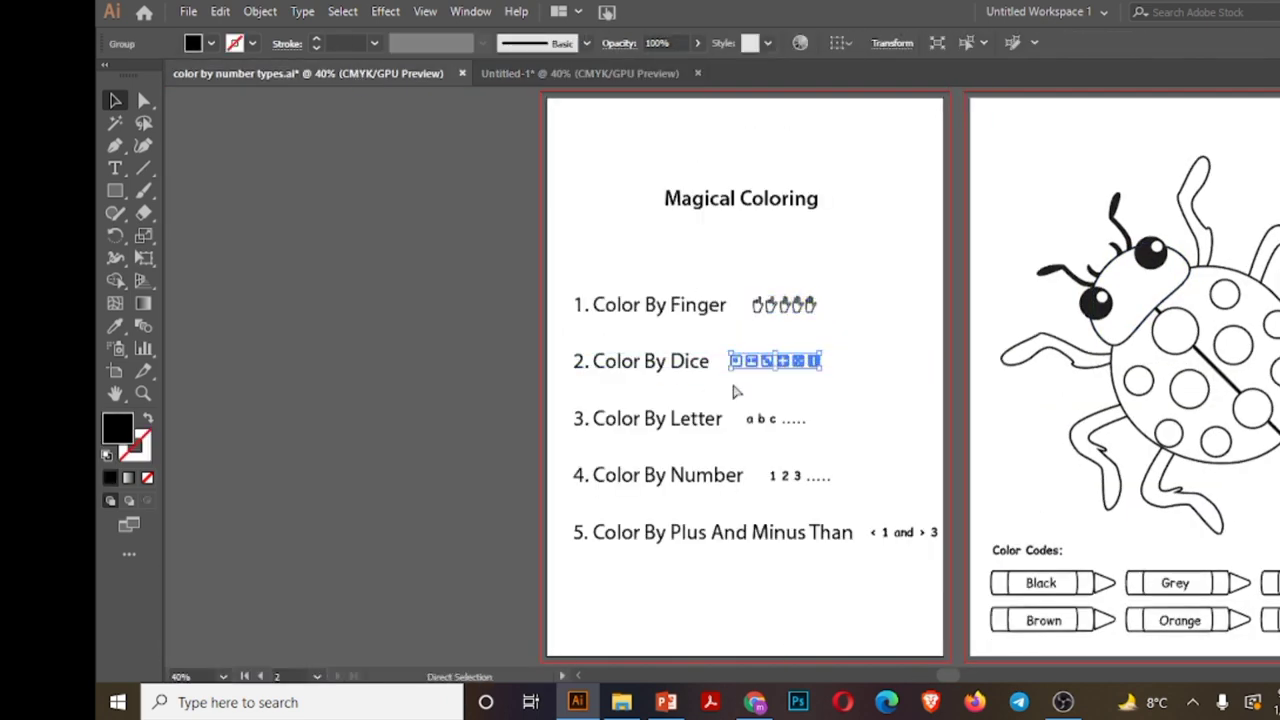
pyautogui.hotkey('ctrl', 'c')
pyautogui.click(580, 73)
pyautogui.click(849, 560)
pyautogui.hotkey('ctrl', 'v')
pyautogui.moveTo(727, 372); pyautogui.dragTo(853, 560)
# - Copy the "Yellow =" label from the Color By Finger page onto all six crayons of the Color By Dice page
pyautogui.click(412, 590)
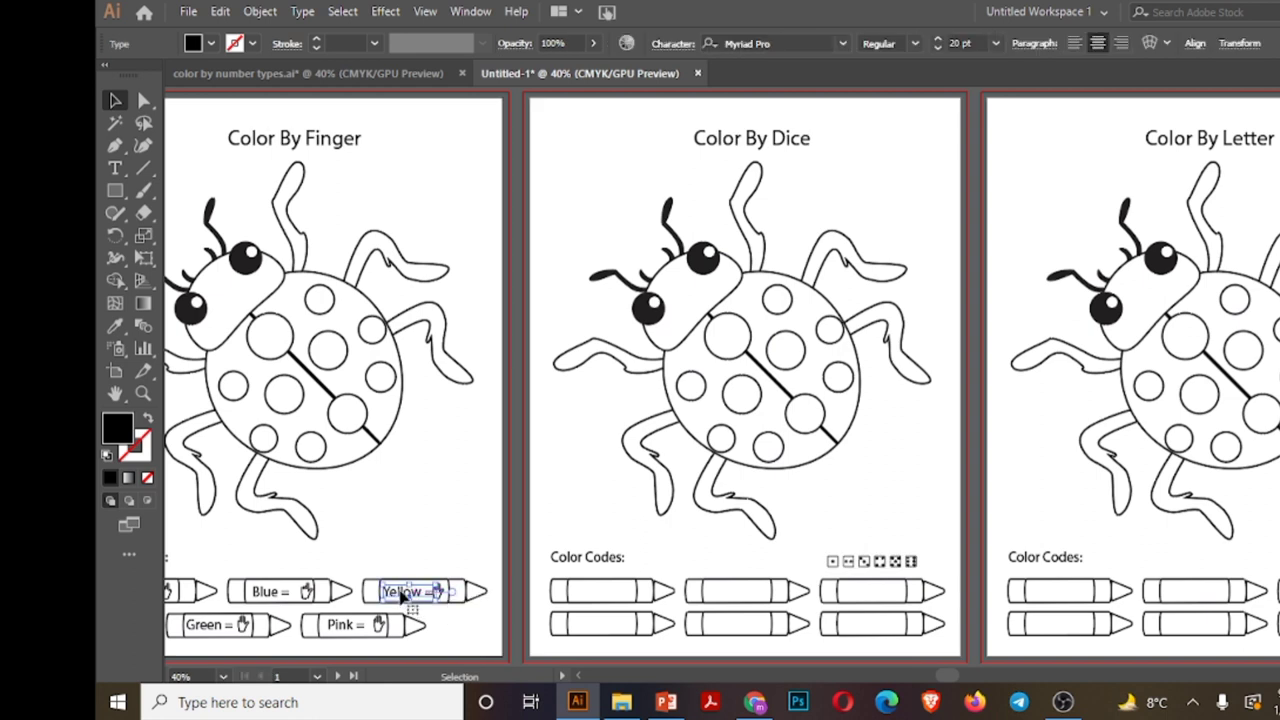
pyautogui.moveTo(400, 591); pyautogui.dragTo(724, 593)
pyautogui.hotkey('ctrl', 'd')
pyautogui.keyDown('shift'); pyautogui.click(737, 595); pyautogui.keyUp('shift')
pyautogui.keyDown('shift'); pyautogui.click(607, 593); pyautogui.keyUp('shift')
pyautogui.moveTo(607, 593); pyautogui.dragTo(605, 625)
# - Select the artwork on the Color By Finger page and lock it
pyautogui.hscroll(-5, 314, 198)
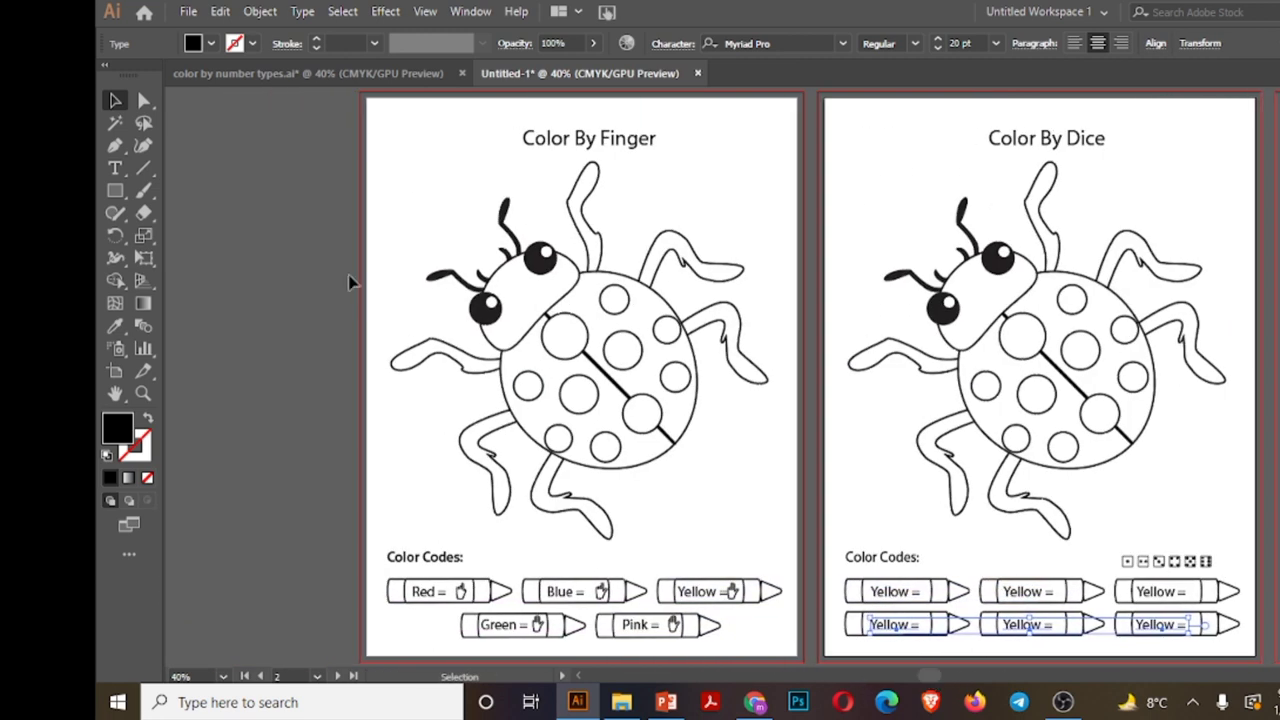
pyautogui.moveTo(600, 410); pyautogui.dragTo(776, 657)
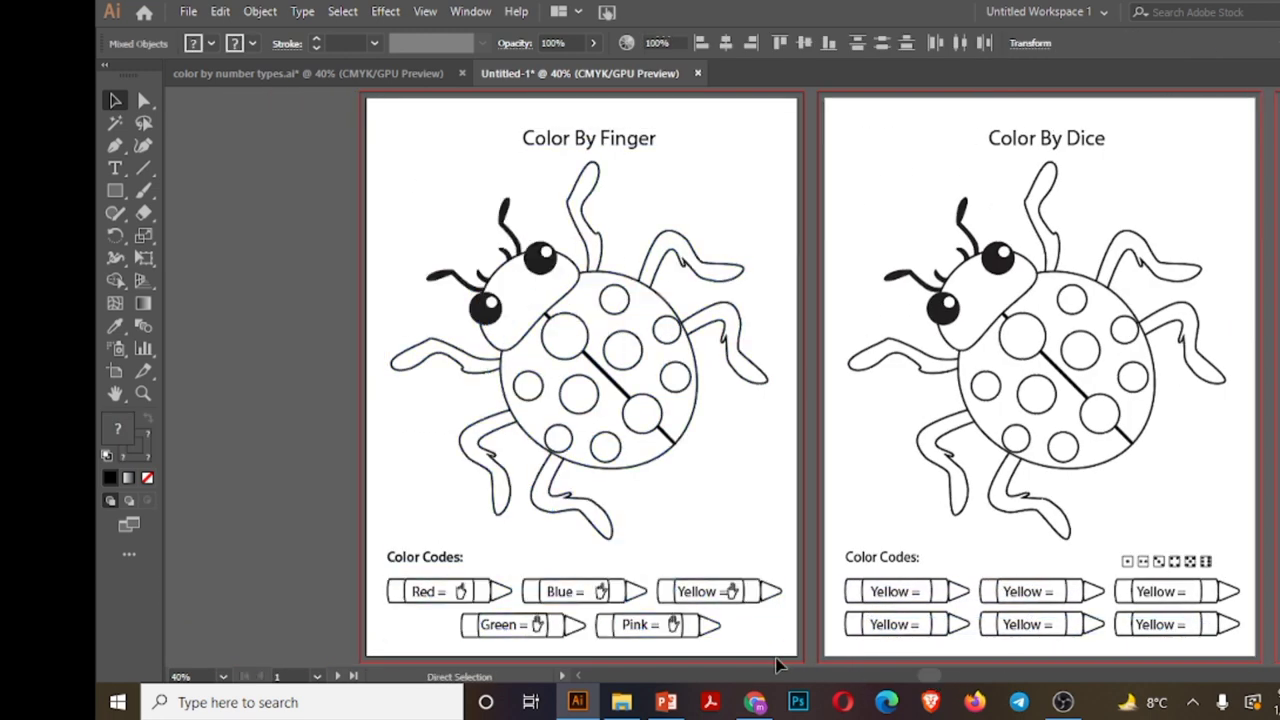
pyautogui.click(776, 657)
# - Copy the six "Yellow =" labels on the Color By Dice page and paste them on all artboards
pyautogui.hscroll(5, 700, 400)
pyautogui.click(550, 592)
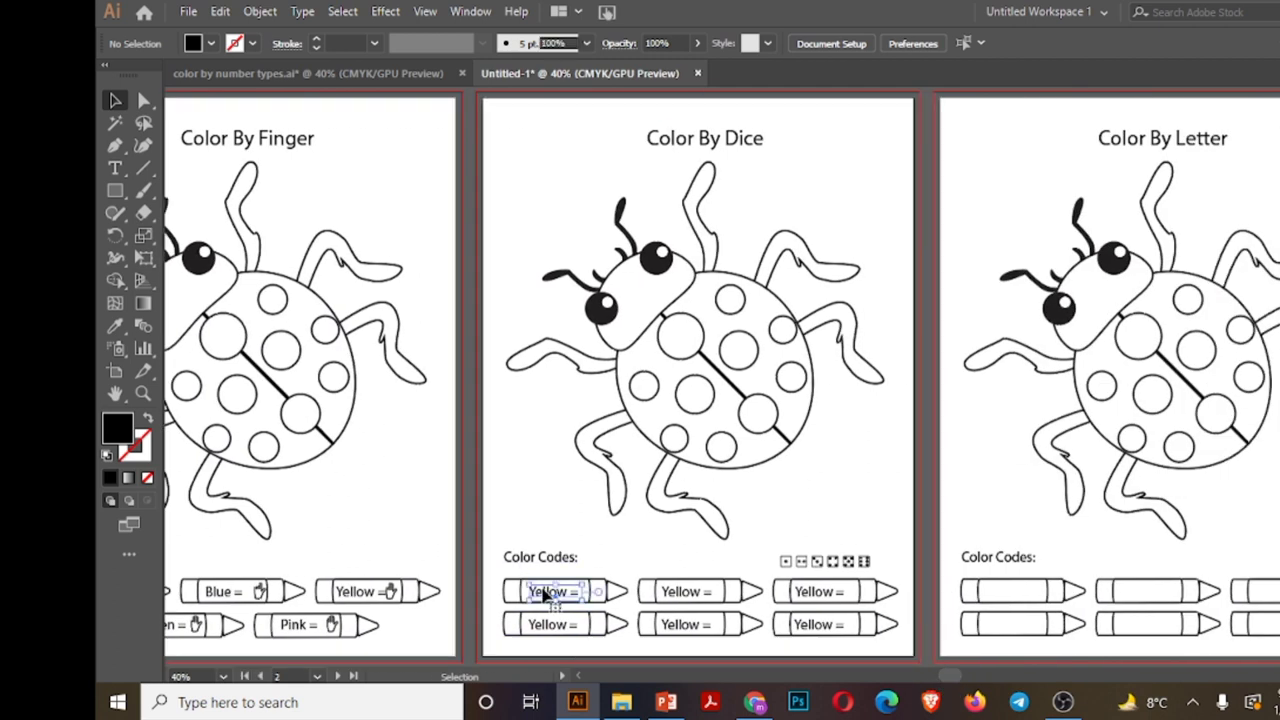
pyautogui.keyDown('shift'); pyautogui.click(686, 594); pyautogui.keyUp('shift')
pyautogui.keyDown('shift'); pyautogui.click(810, 593); pyautogui.keyUp('shift')
pyautogui.keyDown('shift'); pyautogui.click(822, 627); pyautogui.keyUp('shift')
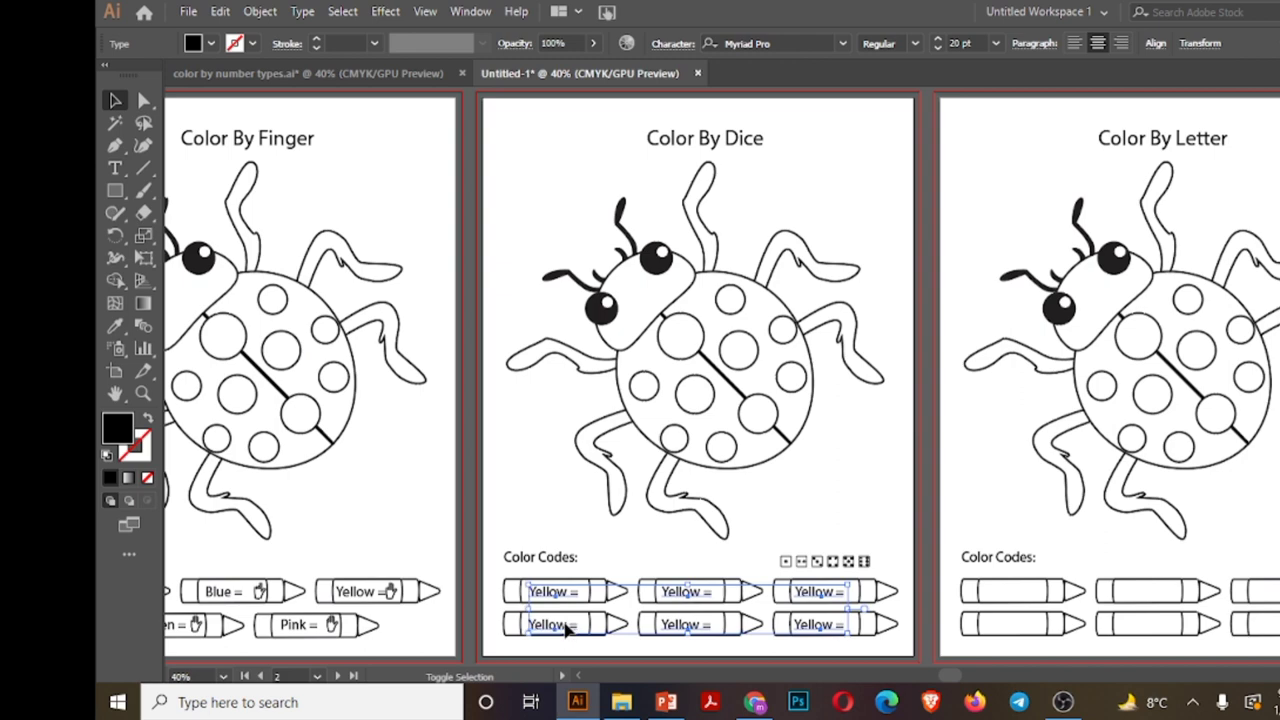
pyautogui.click(220, 11)
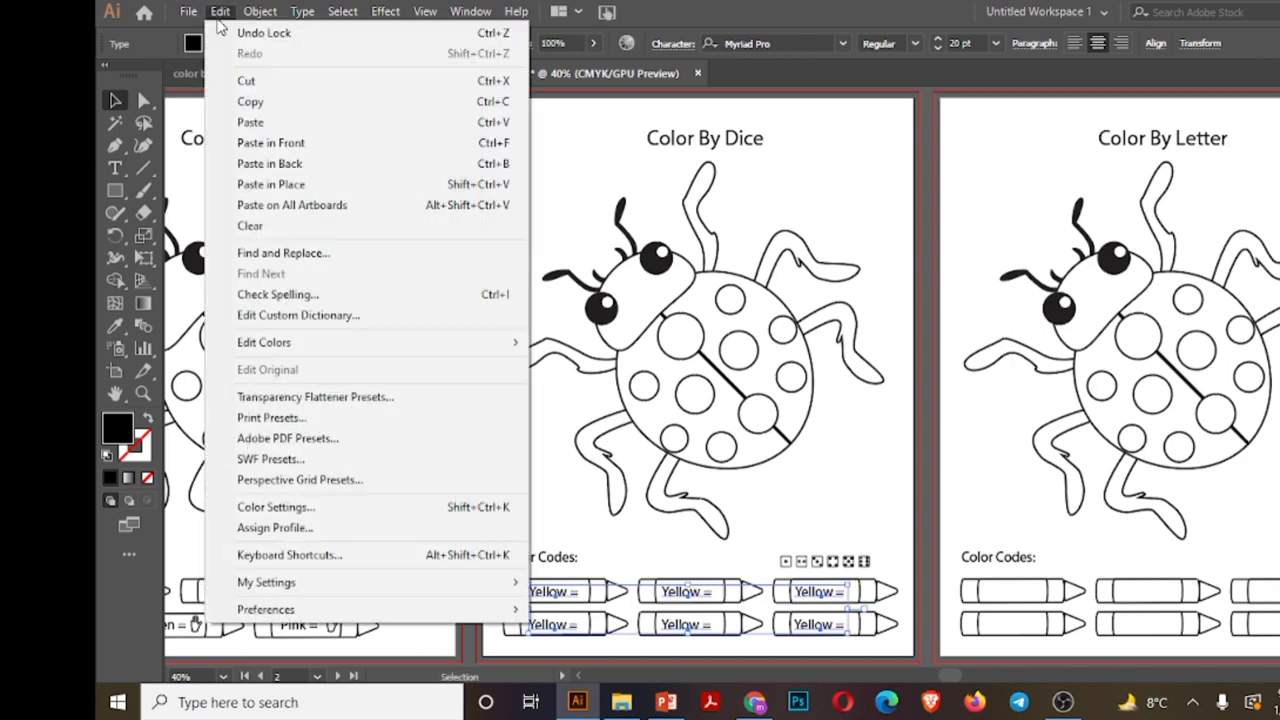
pyautogui.click(292, 205)
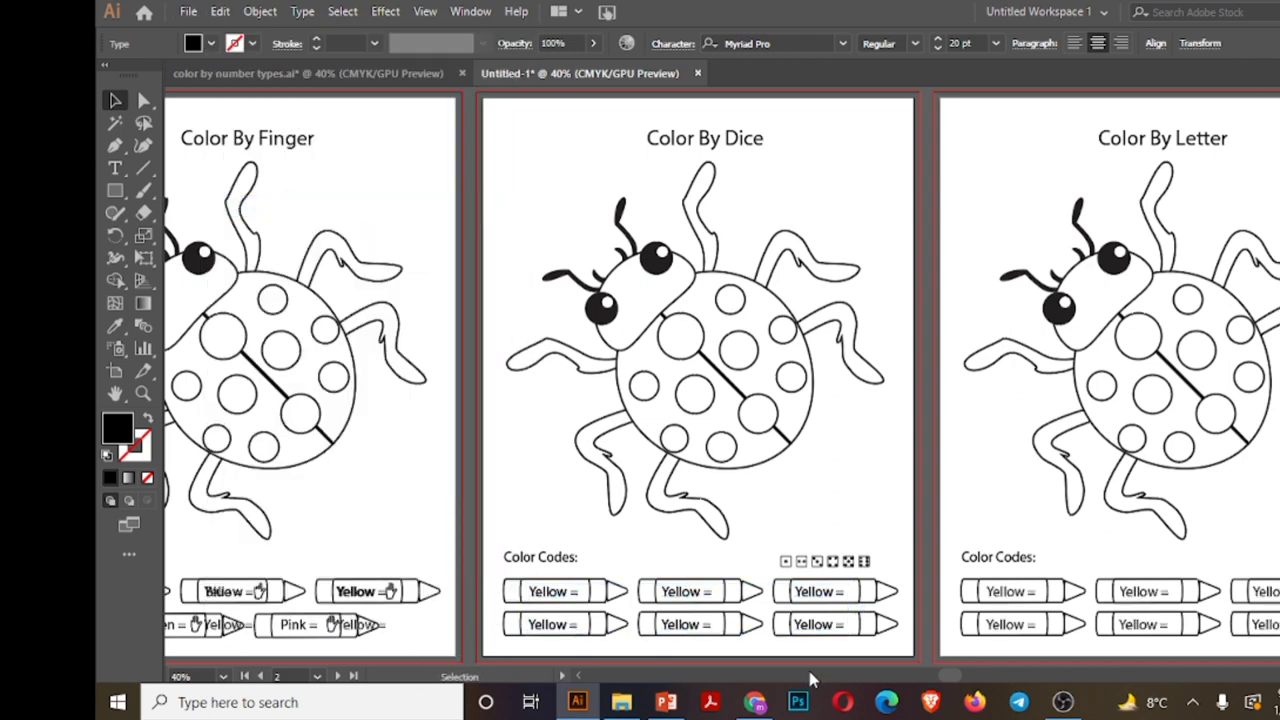
pyautogui.hscroll(-5, 946, 682)
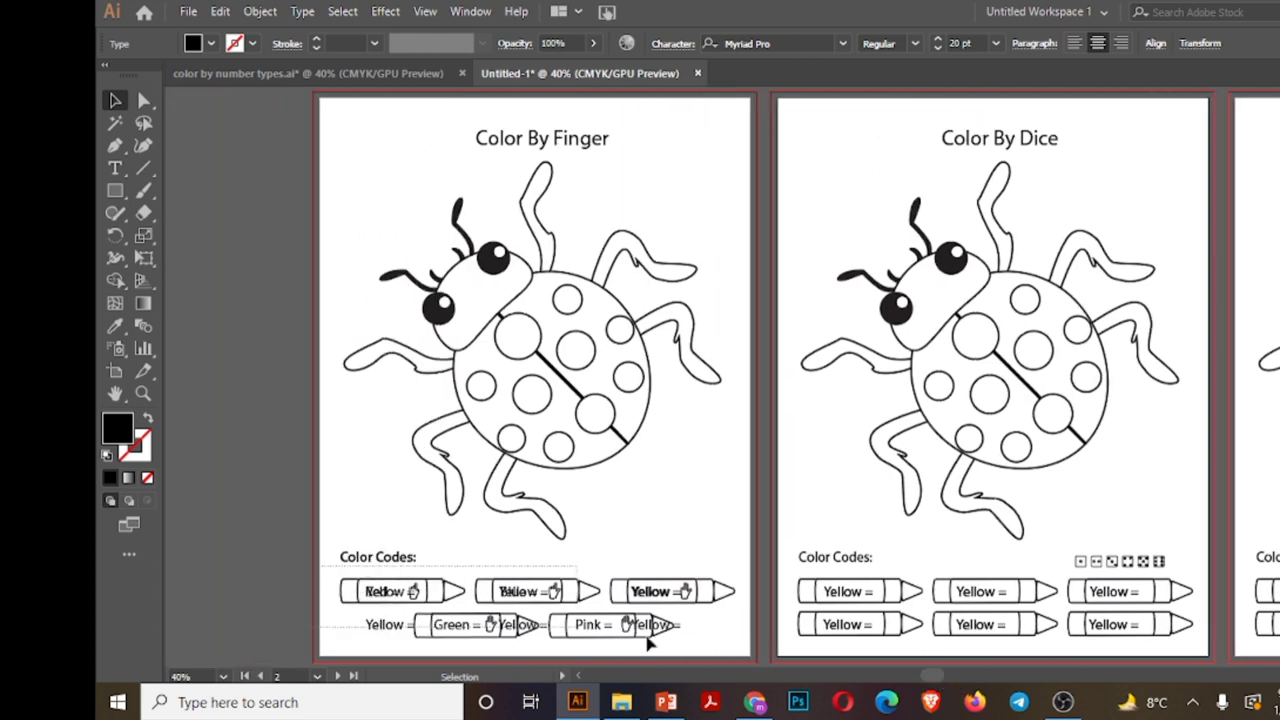
# - Delete the pasted "Yellow =" labels from the Color By Finger page
pyautogui.press('Delete')
pyautogui.moveTo(931, 678); pyautogui.dragTo(954, 678)
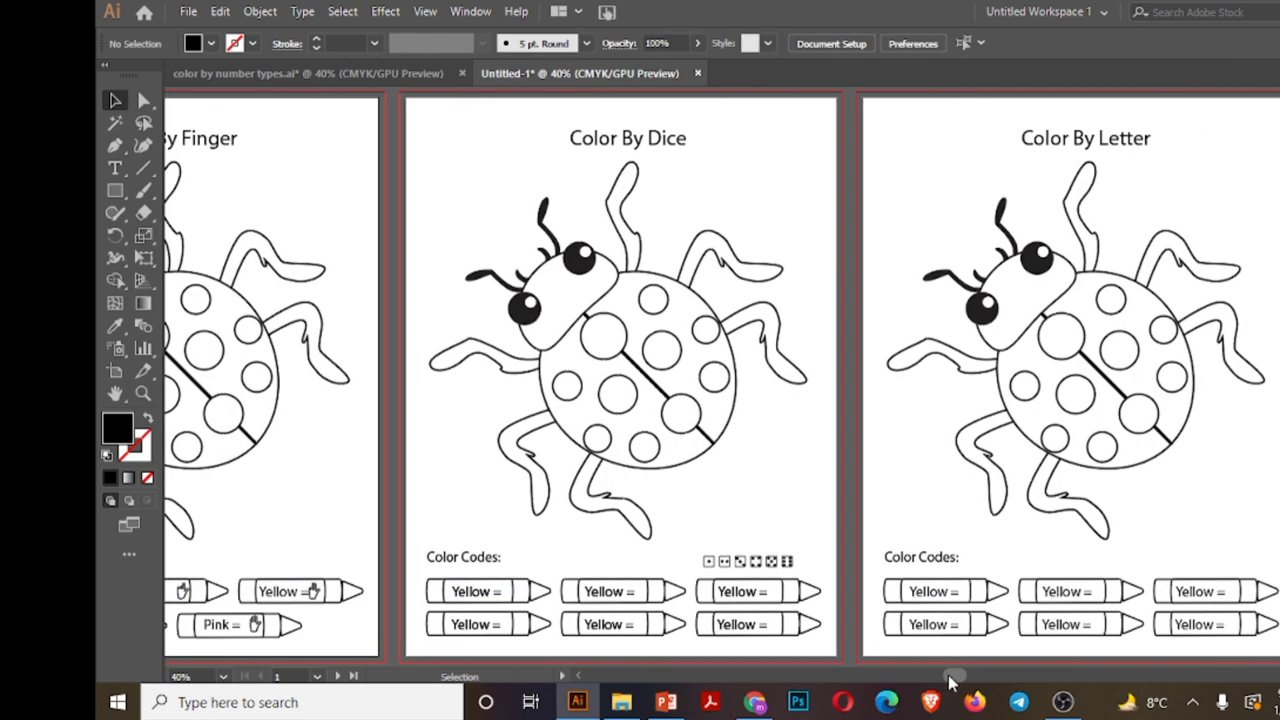
pyautogui.press('t')
pyautogui.click(487, 591)
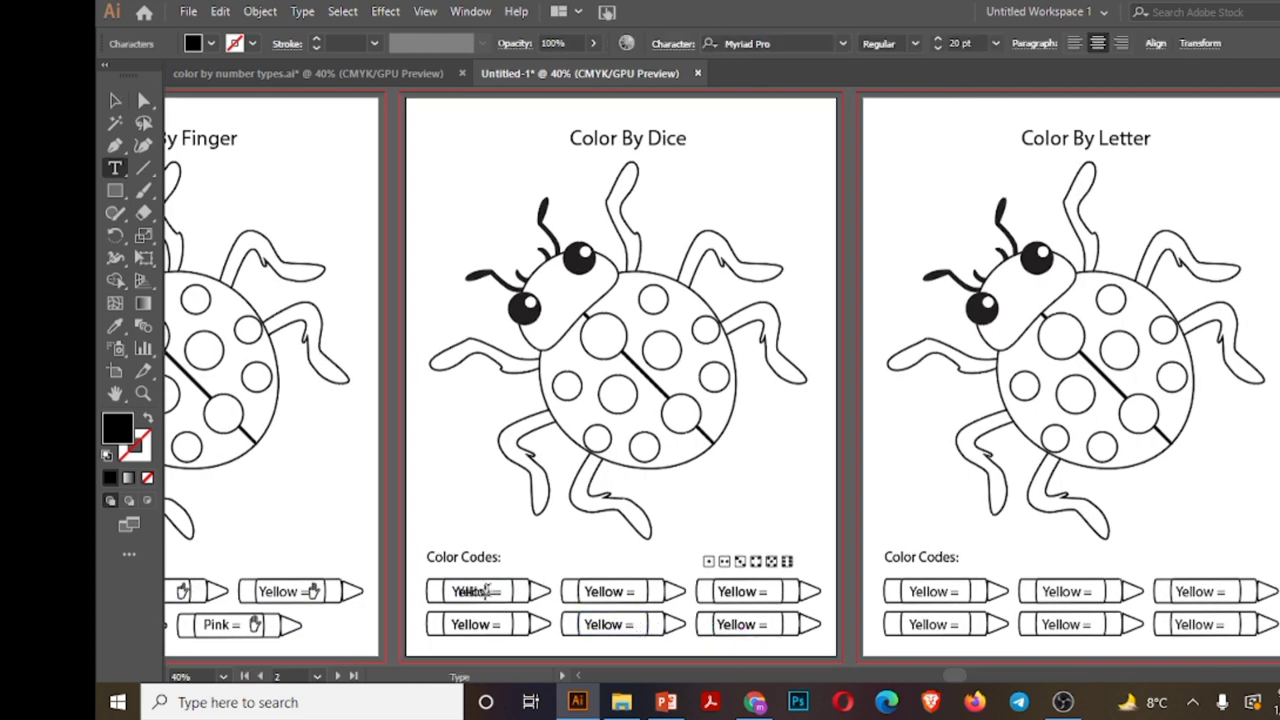
pyautogui.doubleClick(487, 591)
pyautogui.hscroll(-3, 770, 533)
pyautogui.press('BackSpace')
pyautogui.press('Escape')
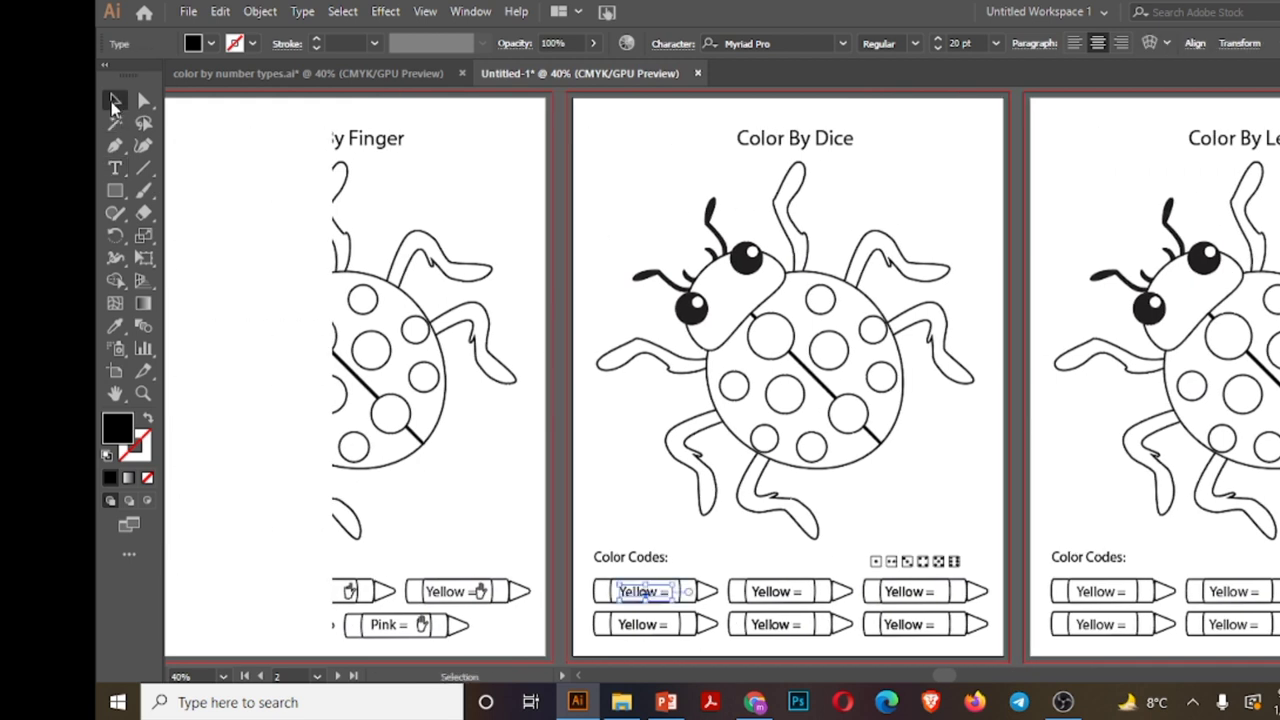
pyautogui.hotkey('ctrl', 'z')
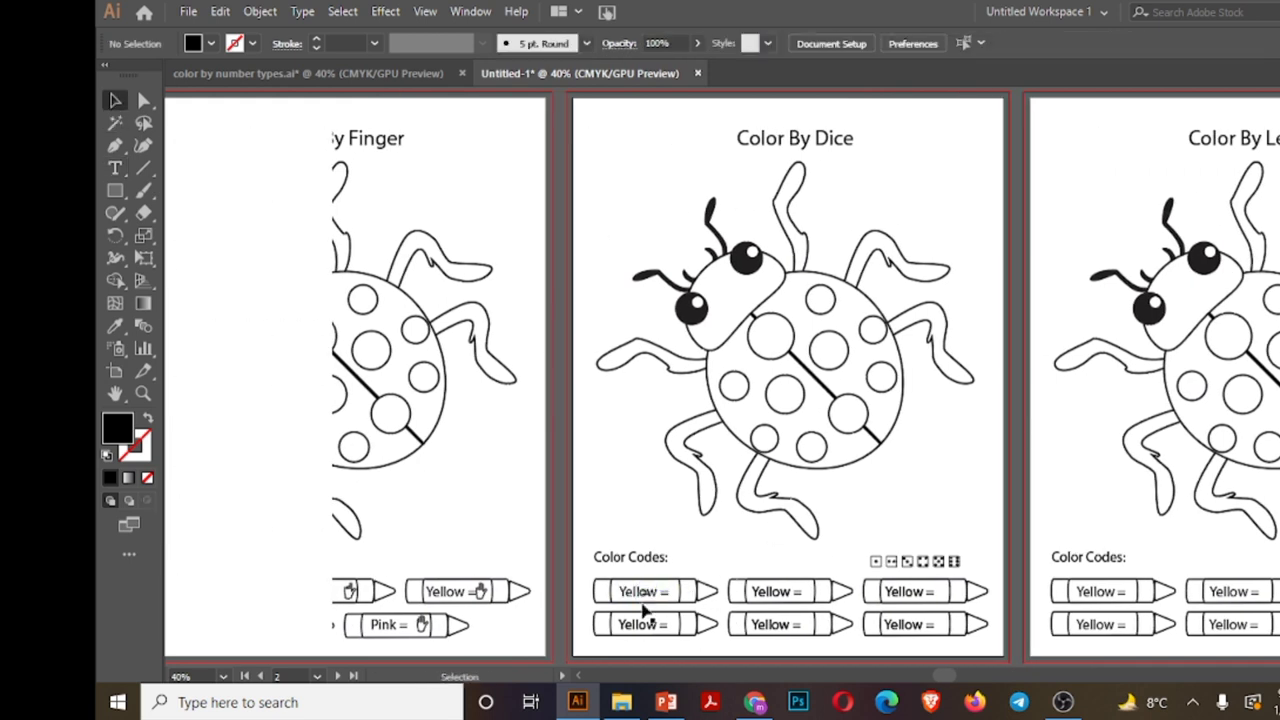
# - Delete the duplicate "Yellow =" labels on the Color By Dice page, leaving a single label on each crayon
pyautogui.moveTo(643, 598); pyautogui.dragTo(640, 643)
pyautogui.moveTo(754, 623); pyautogui.dragTo(766, 643)
pyautogui.press('Delete')
pyautogui.click(775, 598)
pyautogui.press('Delete')
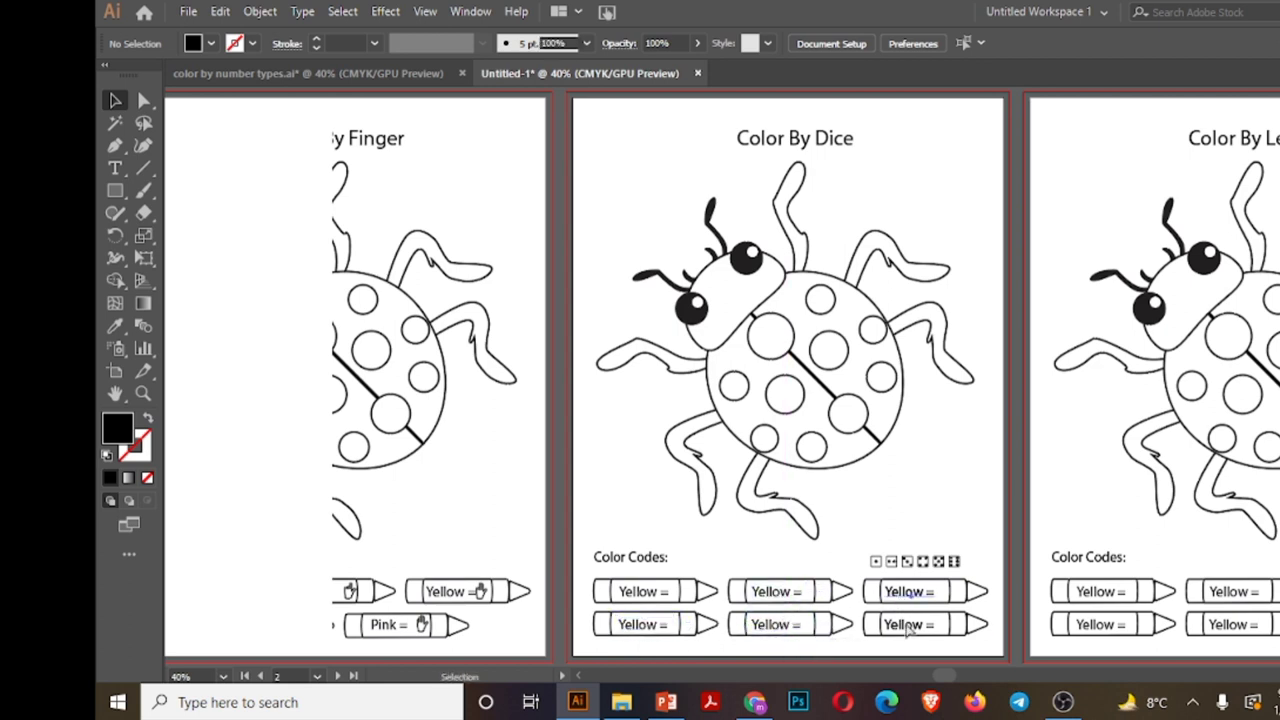
pyautogui.click(906, 626)
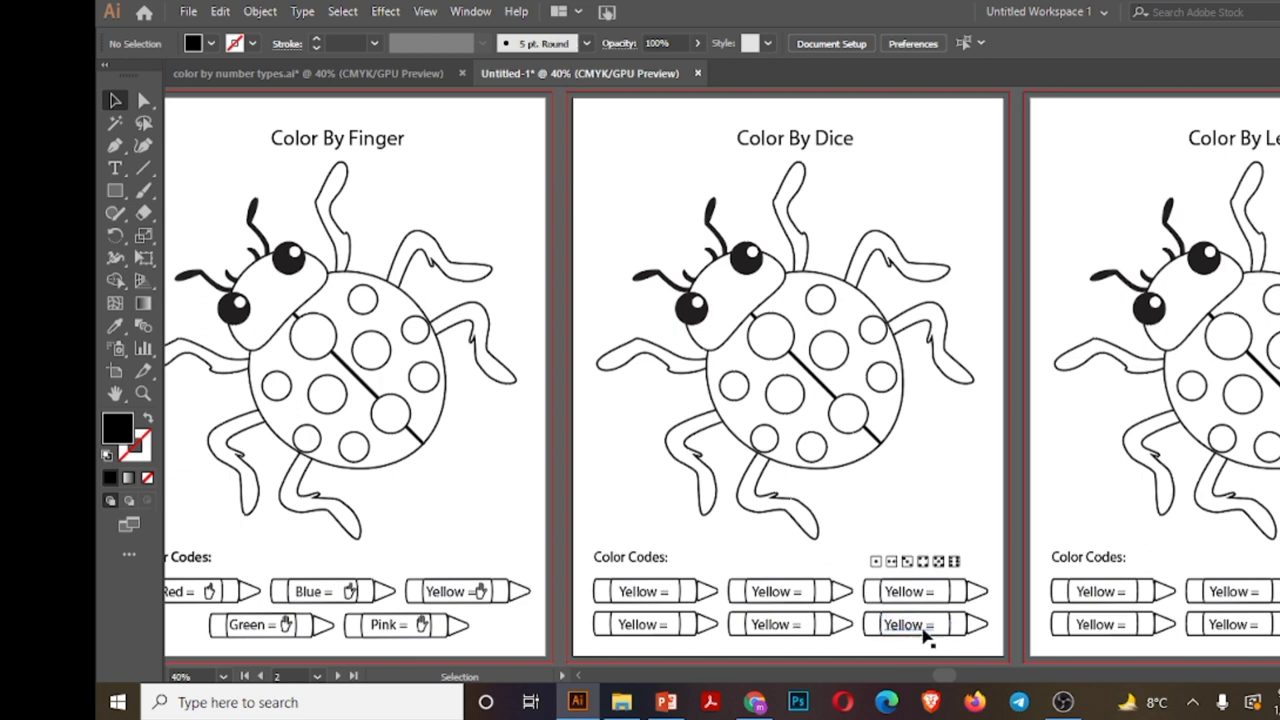
pyautogui.moveTo(923, 634); pyautogui.dragTo(943, 664)
pyautogui.hotkey('ctrl', 'z')
# - Rename the second to sixth crayon labels on the Color By Dice page to Red, Brown, Purple, Blue and pink
pyautogui.press('t')
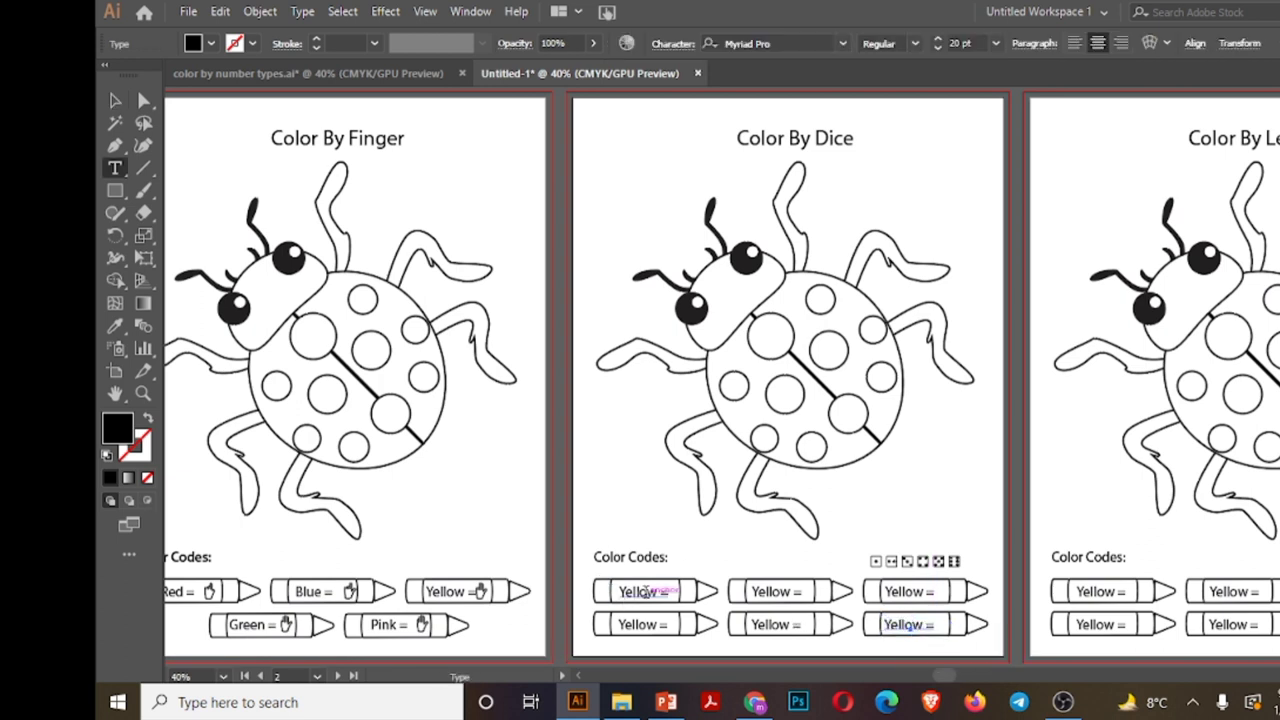
pyautogui.click(793, 591)
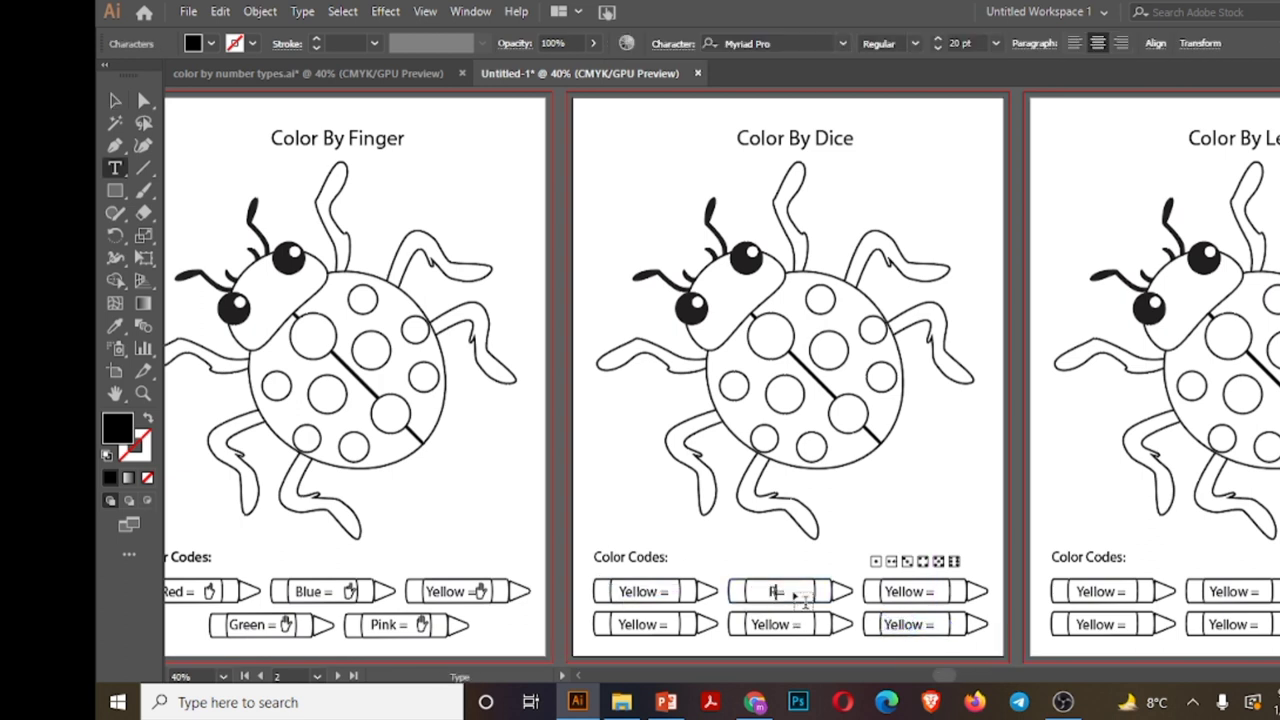
pyautogui.write('d')
pyautogui.press('BackSpace')
pyautogui.press('BackSpace')
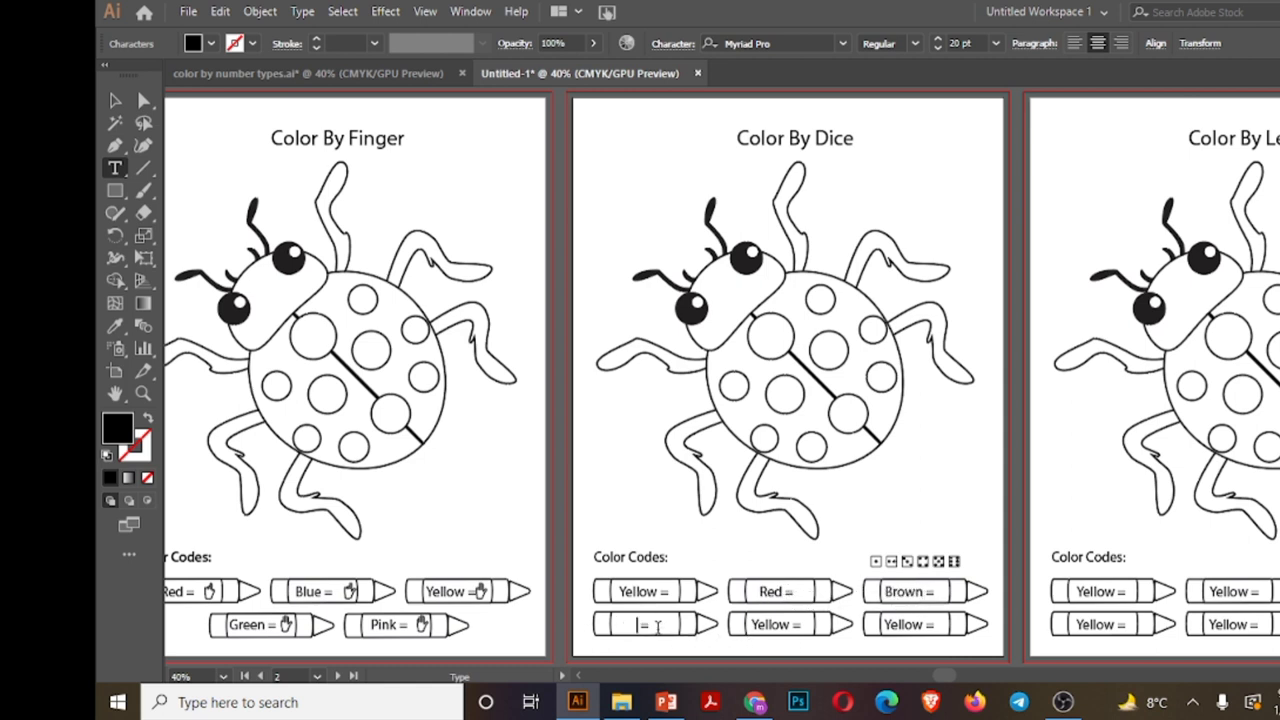
pyautogui.write('Purple ')
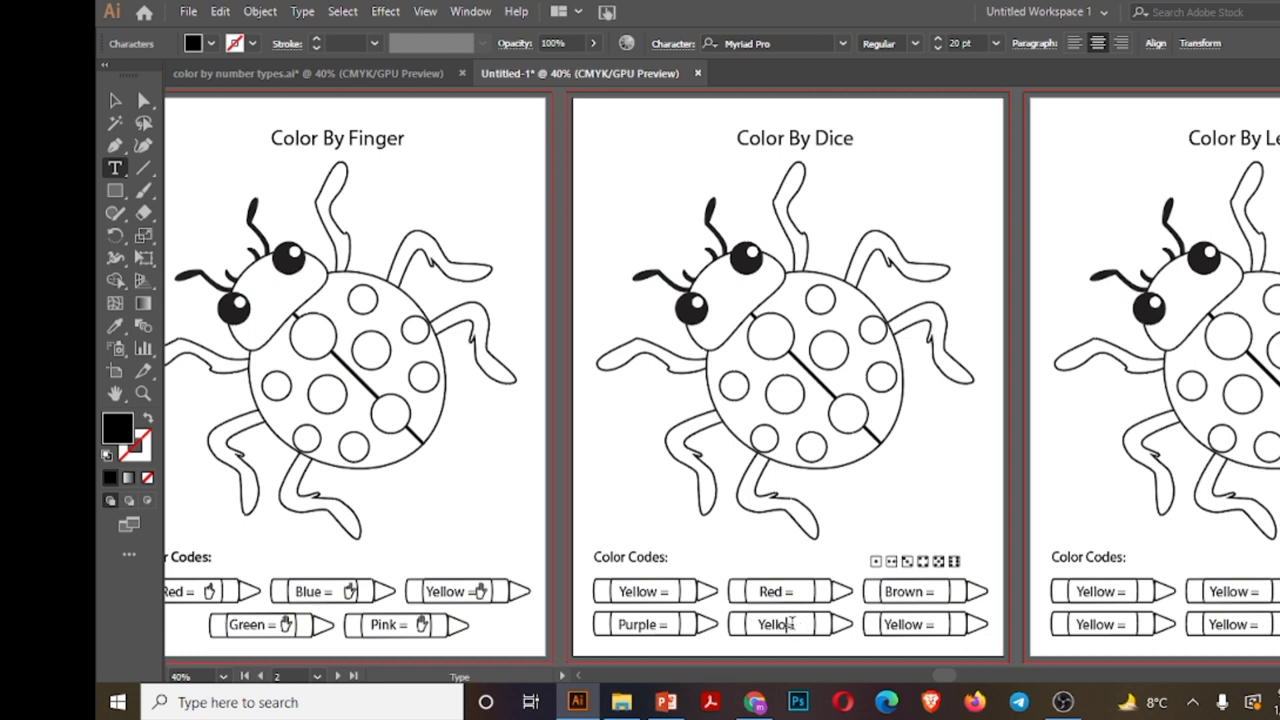
pyautogui.write('e')
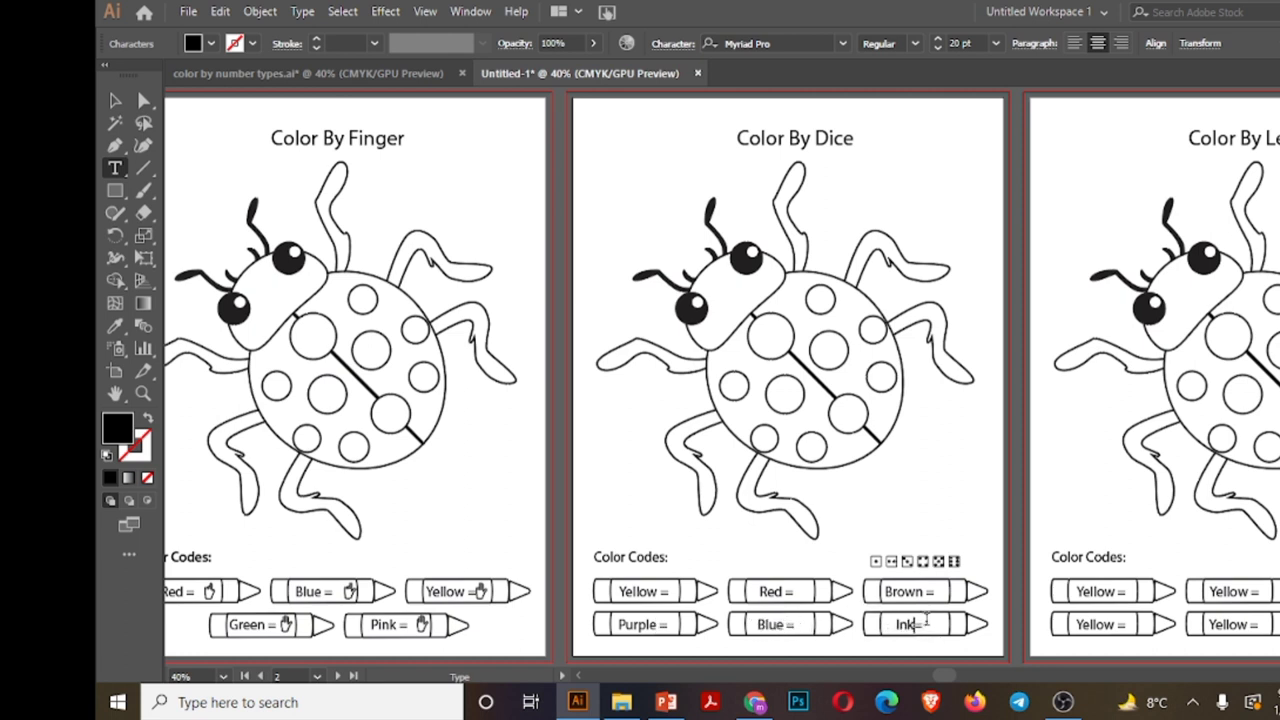
# - Place the dice icons one to six after the Yellow, Red, Brown, Purple, Blue and pink labels respectively
pyautogui.click(115, 100)
pyautogui.click(880, 561)
pyautogui.rightClick(882, 566)
pyautogui.click(938, 421)
pyautogui.click(934, 492)
pyautogui.moveTo(875, 564); pyautogui.dragTo(674, 592)
pyautogui.moveTo(891, 561); pyautogui.dragTo(936, 624)
pyautogui.moveTo(937, 564); pyautogui.dragTo(798, 626)
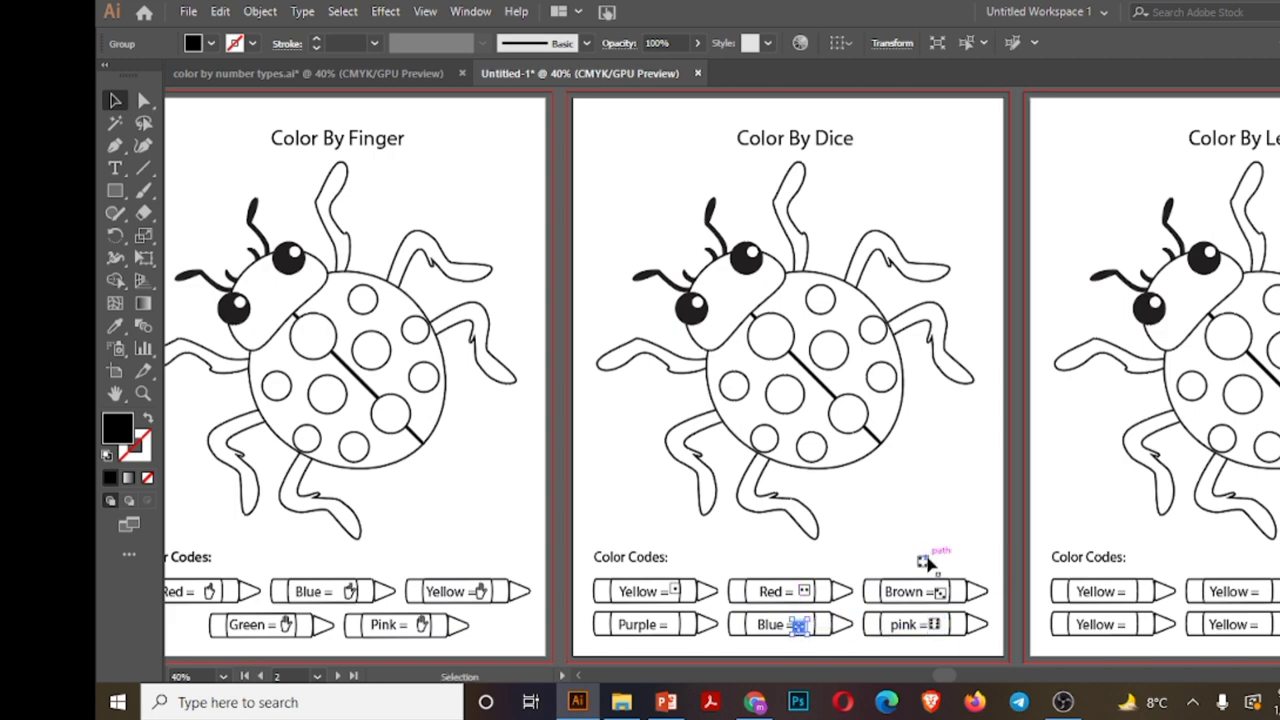
pyautogui.moveTo(922, 562); pyautogui.dragTo(674, 624)
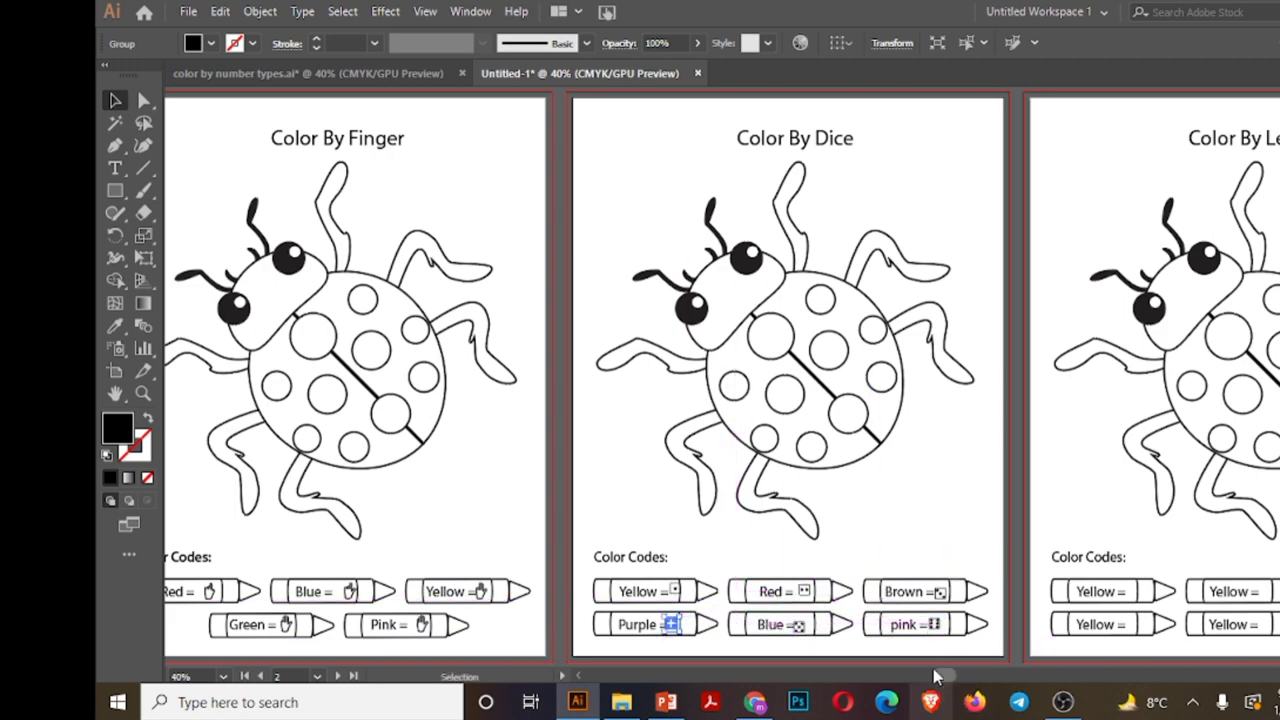
# - Append the letters a, b, c, d, e and f to the six "Yellow =" labels on the Color By Letter page
pyautogui.moveTo(944, 676); pyautogui.dragTo(971, 679)
pyautogui.press('t')
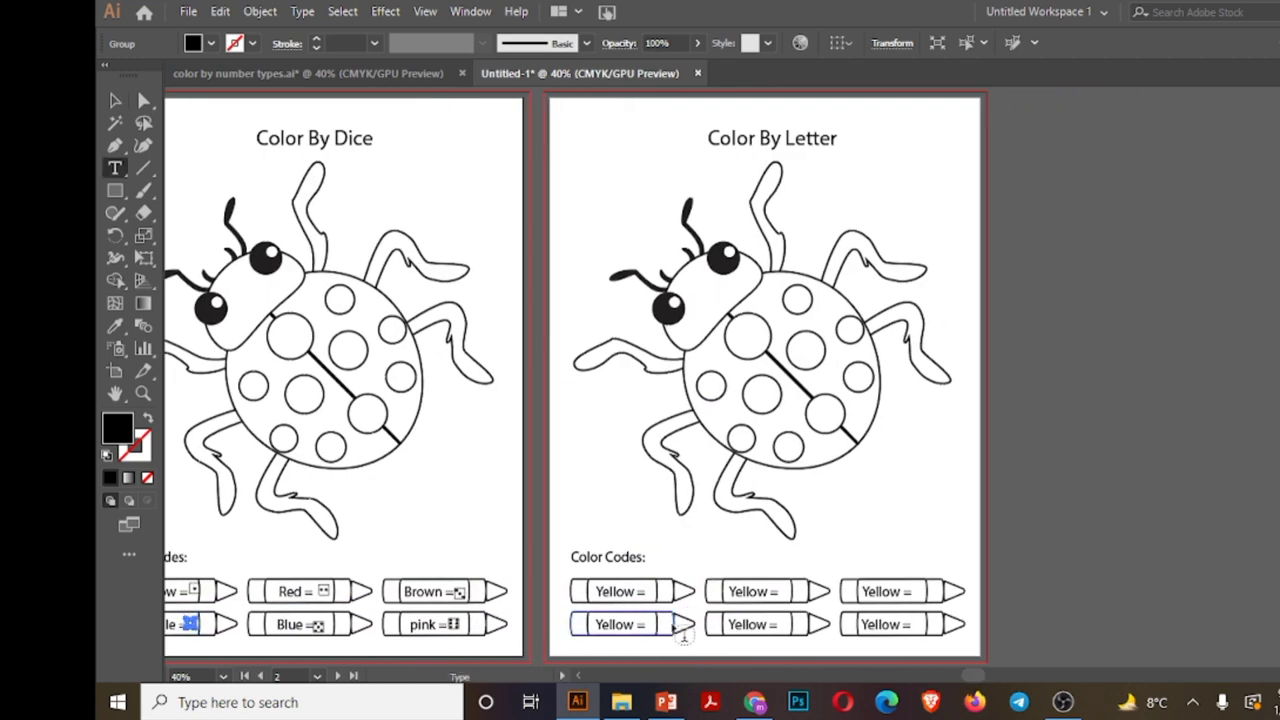
pyautogui.click(644, 591)
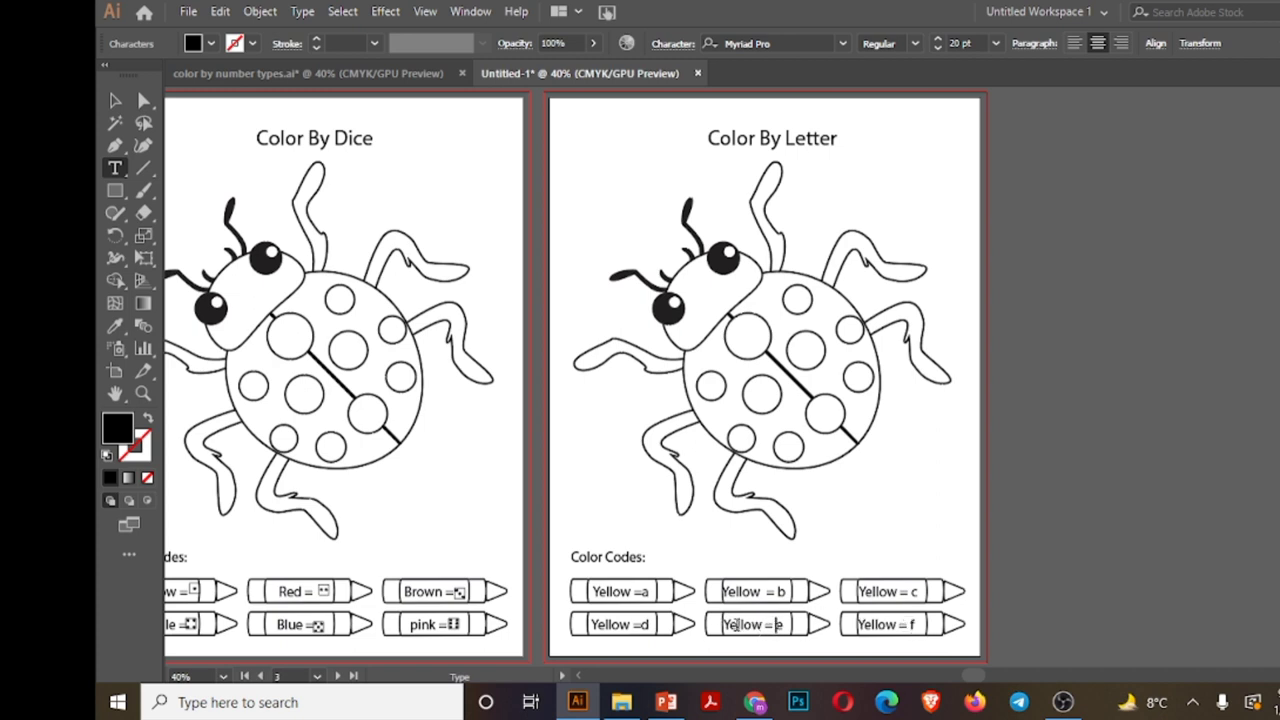
pyautogui.click(642, 624)
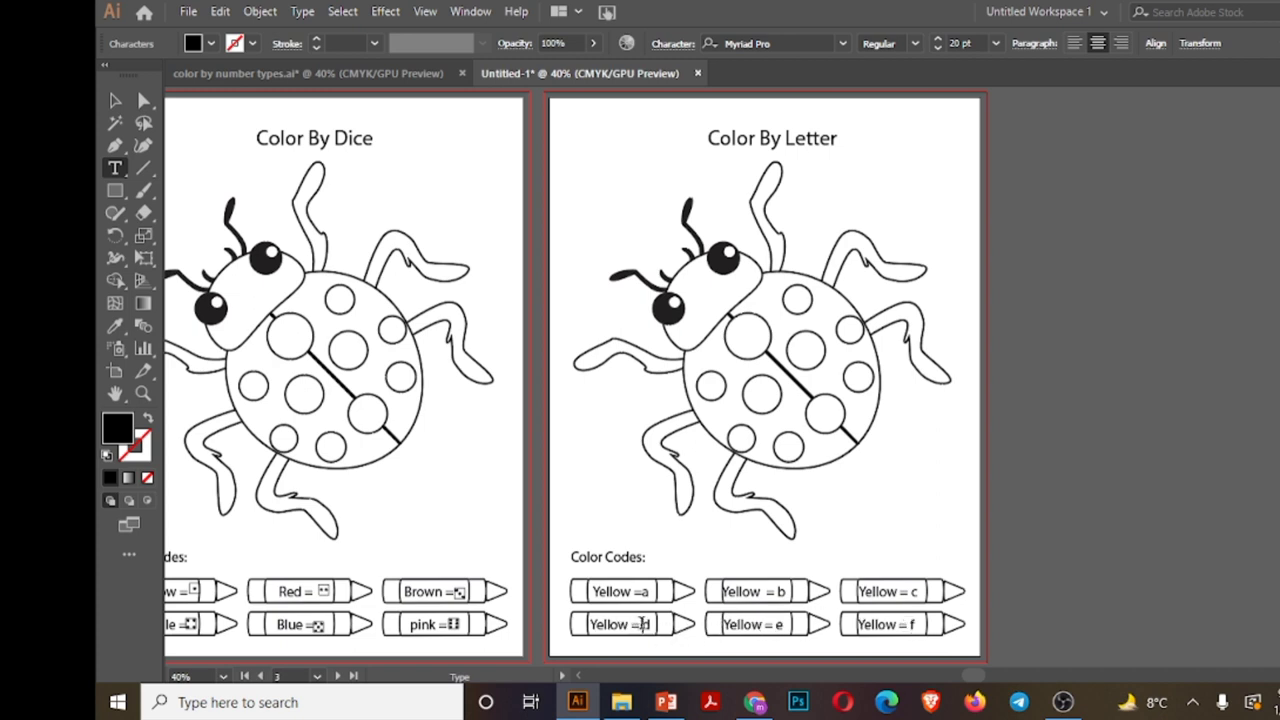
# - Rename the colors for letters b to f on the Color By Letter page to Red, Orange, Purple, Green and Blue
pyautogui.doubleClick(758, 591)
pyautogui.press('BackSpace')
pyautogui.doubleClick(899, 592)
pyautogui.press('BackSpace')
pyautogui.write('Orange')
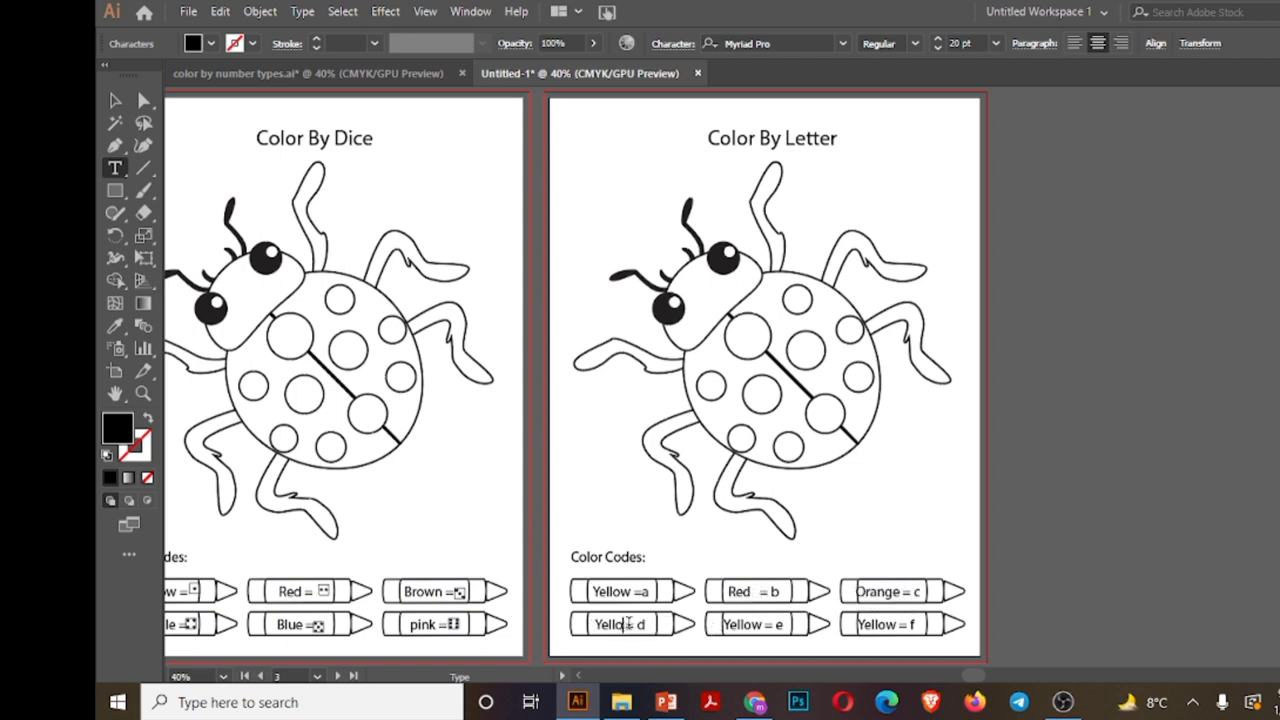
pyautogui.write('urple')
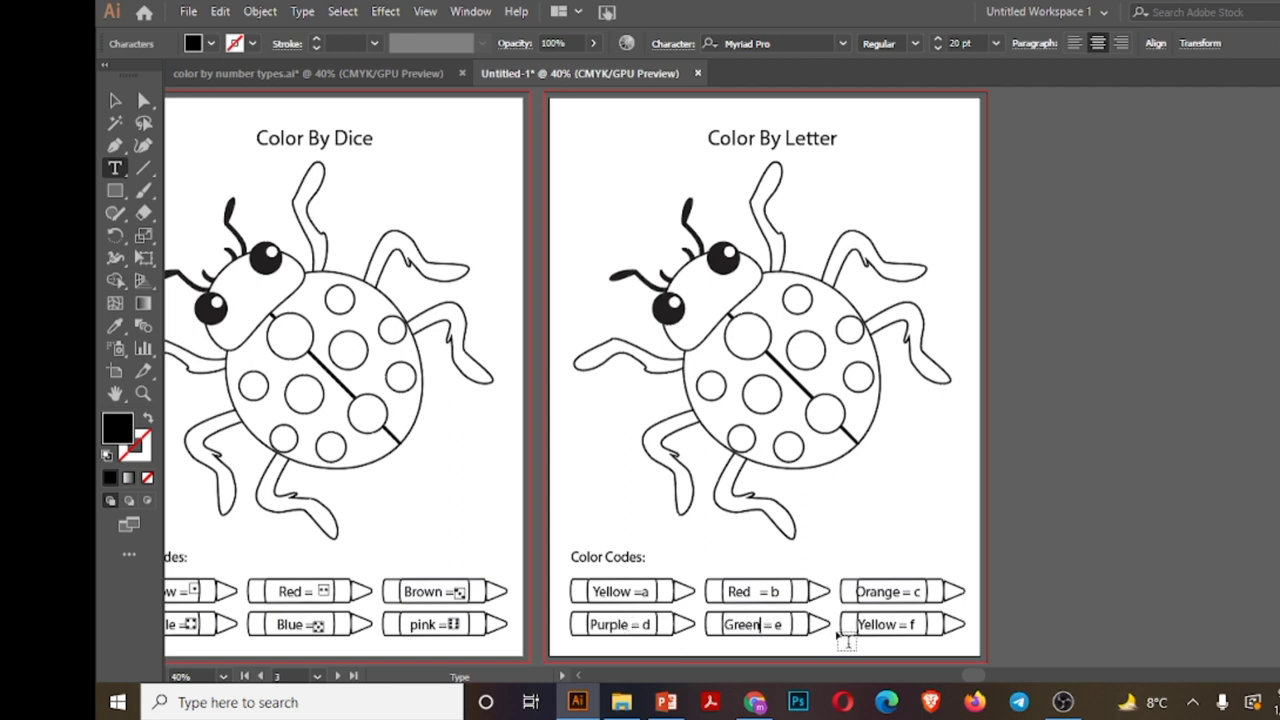
pyautogui.doubleClick(880, 624)
pyautogui.press('BackSpace')
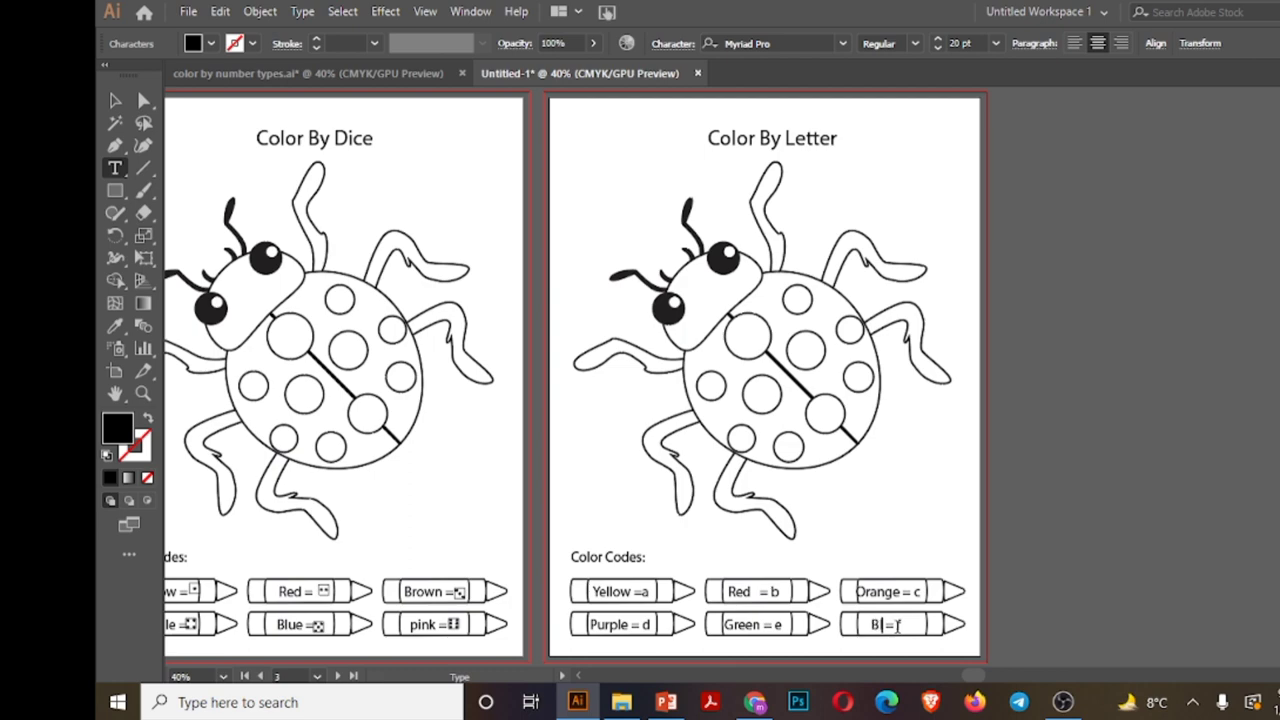
pyautogui.click(113, 101)
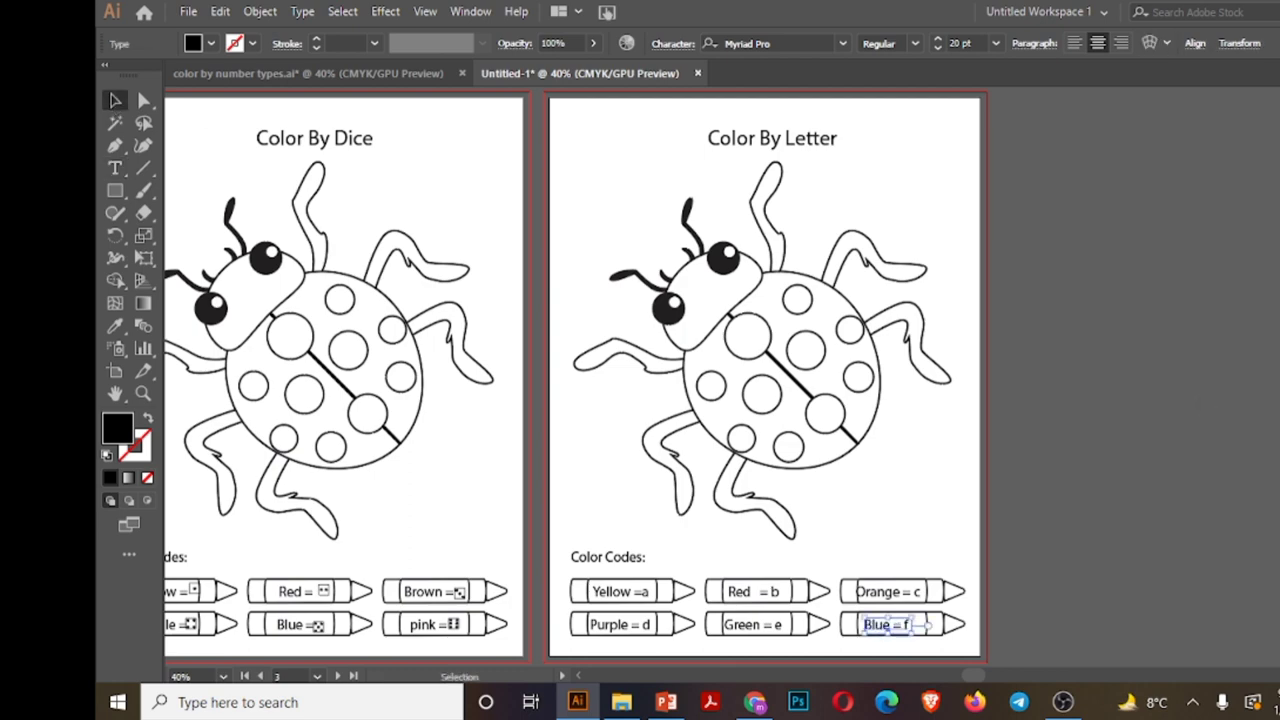
# - Append the numbers 1 to 6 to the six "Yellow =" crayon labels on the Color By Number page
pyautogui.scroll(-6, 1197, 404)
pyautogui.moveTo(977, 679); pyautogui.dragTo(930, 686)
pyautogui.click(540, 612)
pyautogui.doubleClick(547, 597)
pyautogui.click(548, 597)
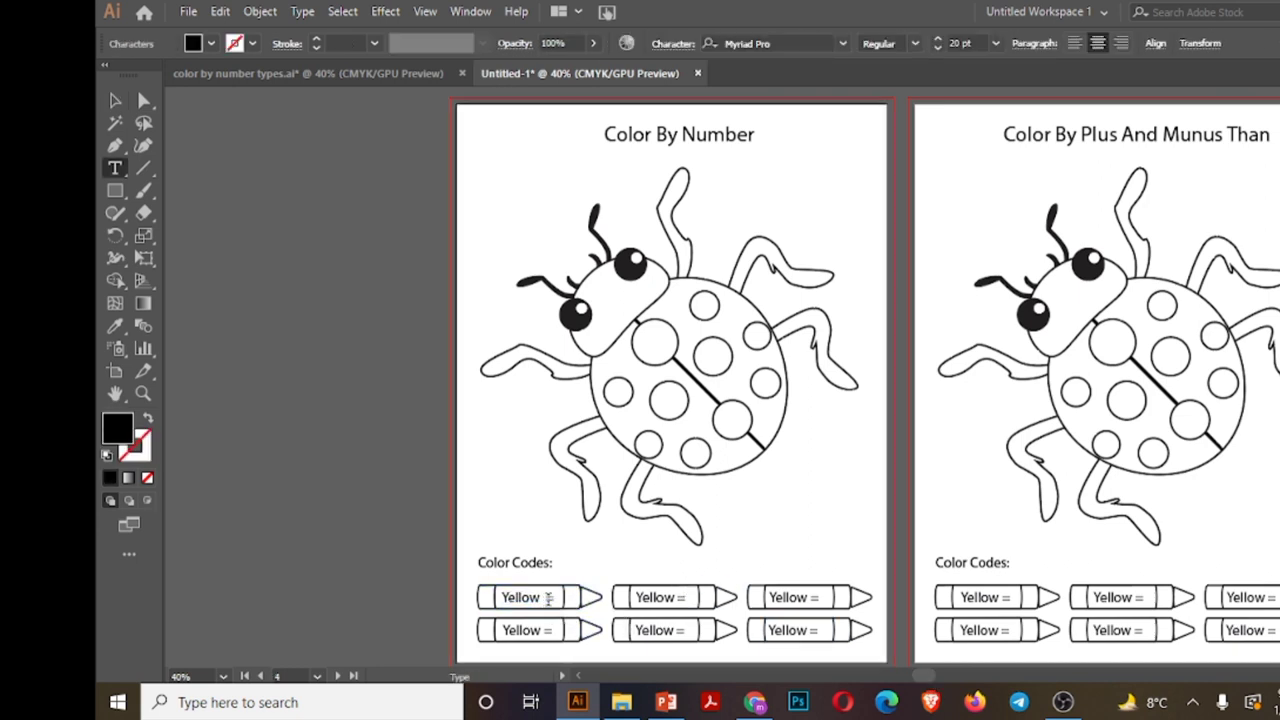
pyautogui.write('1')
pyautogui.write('2')
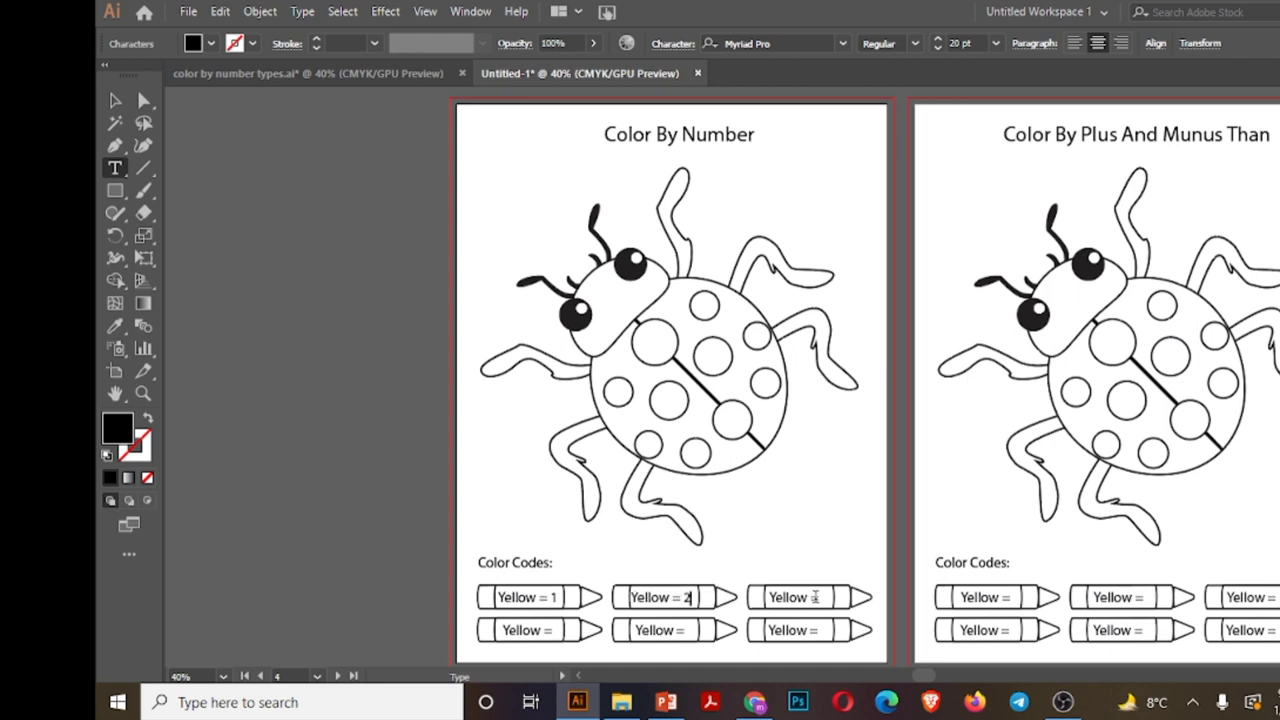
pyautogui.click(815, 597)
pyautogui.write('3')
pyautogui.click(818, 630)
pyautogui.write('6')
pyautogui.click(682, 628)
pyautogui.write('5')
pyautogui.click(549, 630)
pyautogui.write('4')
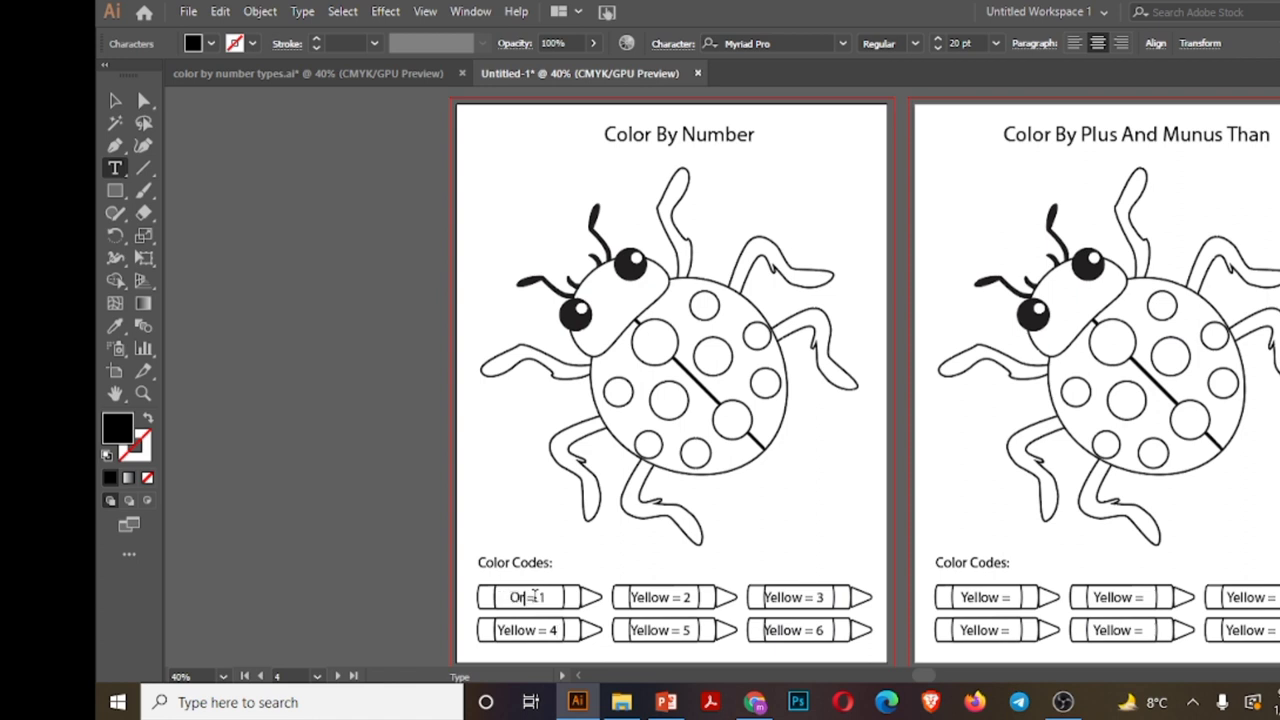
# - Rename the colors for numbers 1 to 5 on the Color By Number page to Orange, Blue, Pink, Green and Red
pyautogui.write('ange')
pyautogui.doubleClick(536, 627)
pyautogui.press('BackSpace')
pyautogui.write('Green')
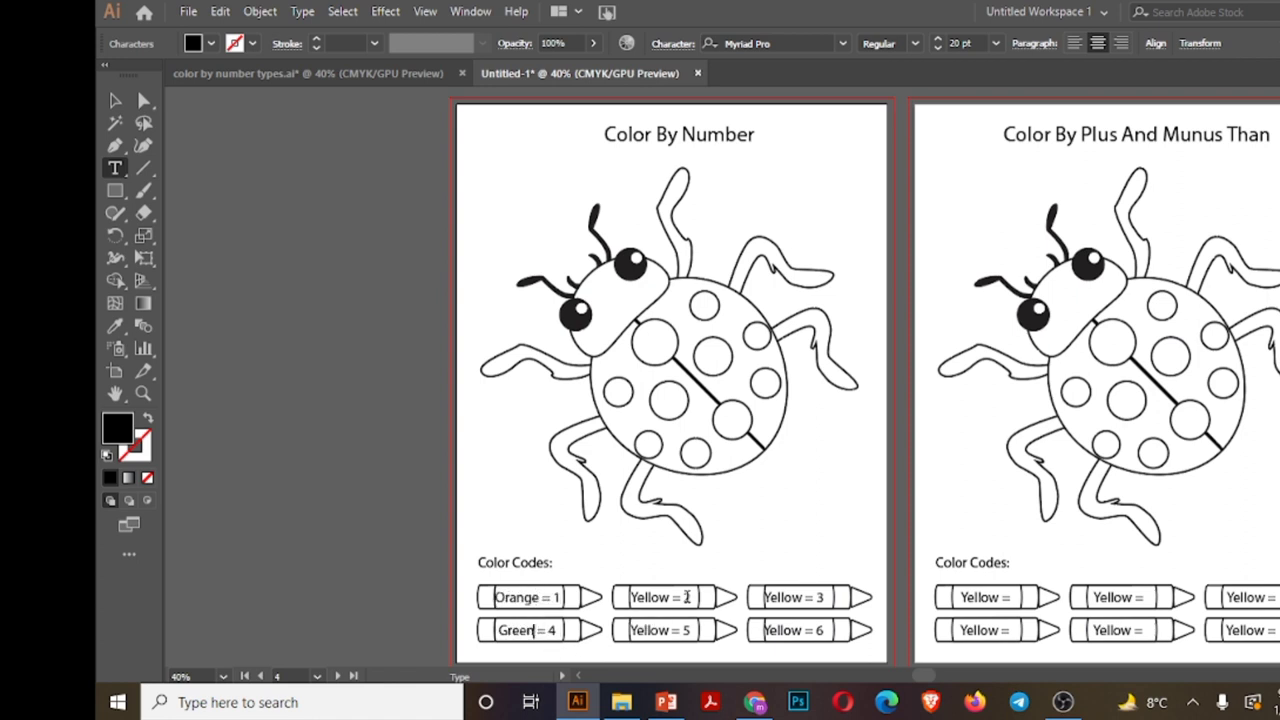
pyautogui.doubleClick(660, 597)
pyautogui.press('BackSpace')
pyautogui.write('Blue')
pyautogui.doubleClick(666, 627)
pyautogui.press('BackSpace')
pyautogui.write('Red')
pyautogui.doubleClick(790, 597)
pyautogui.press('BackSpace')
pyautogui.write('Pink')
# - Set the font size of the six "Yellow =" labels on the Color By Plus And Munus Than page to 15 pt
pyautogui.moveTo(931, 676); pyautogui.dragTo(954, 676)
pyautogui.click(655, 599)
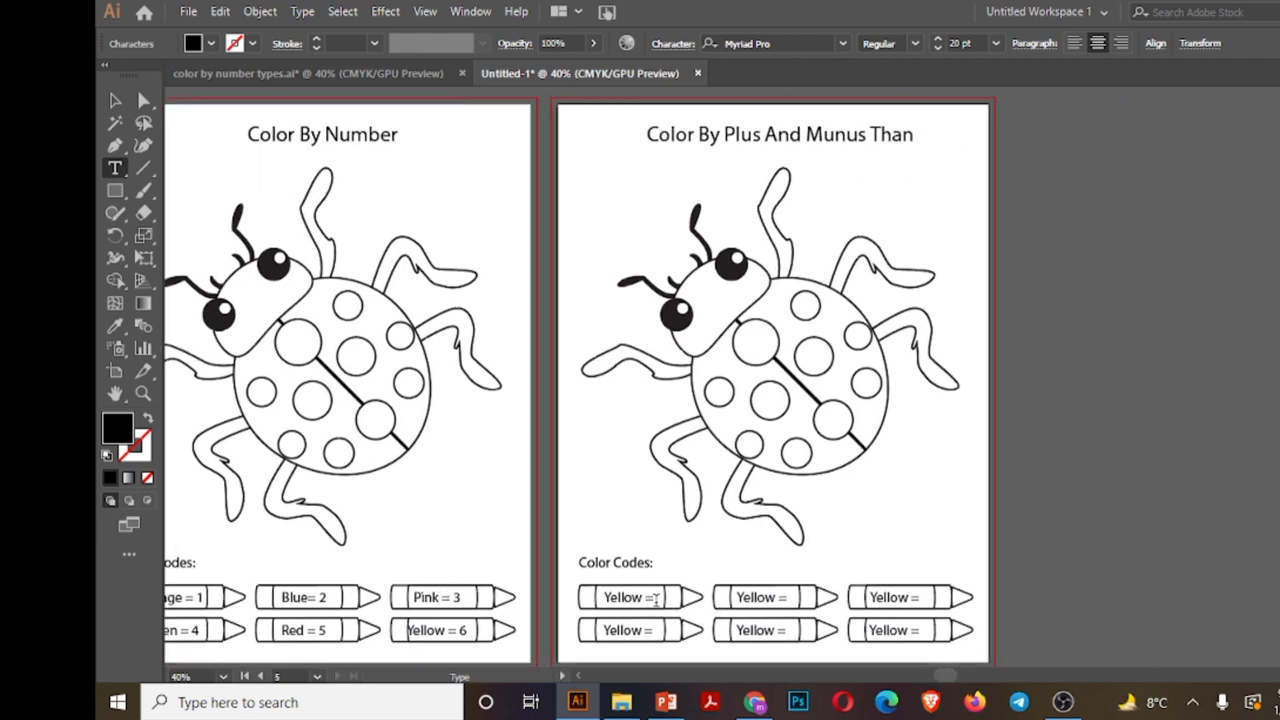
pyautogui.click(115, 100)
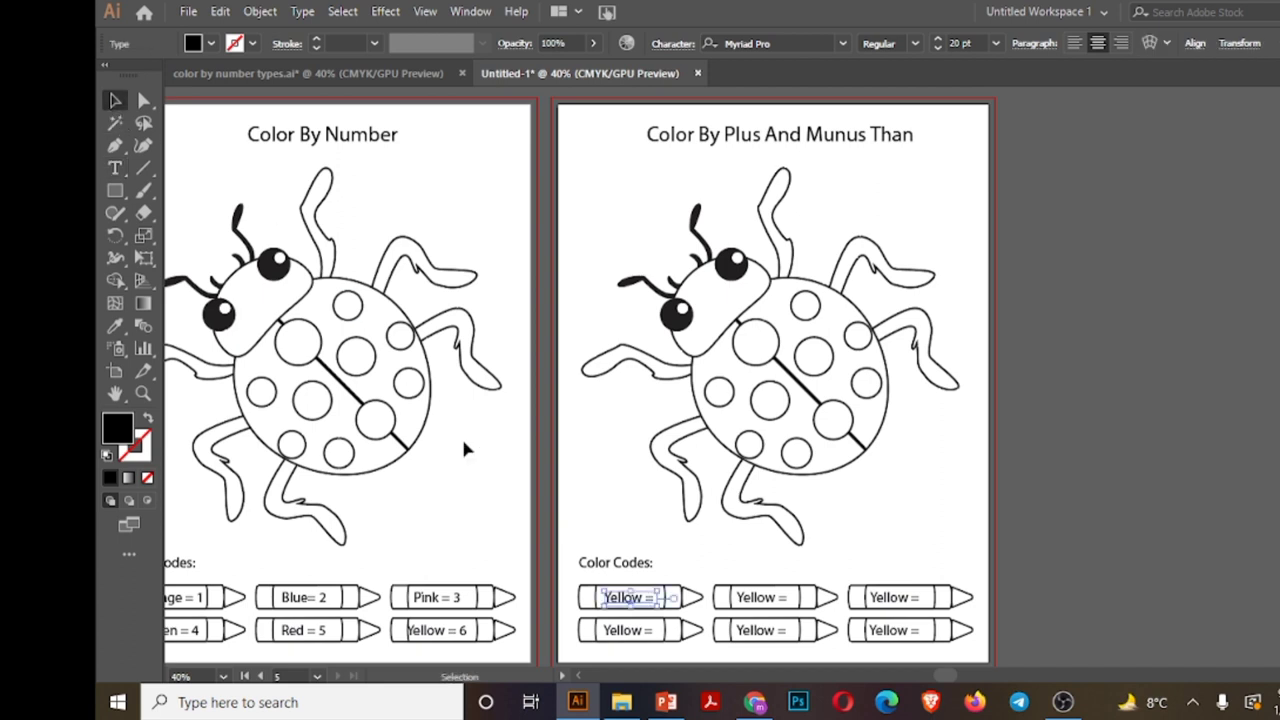
pyautogui.keyDown('shift'); pyautogui.click(758, 597); pyautogui.keyUp('shift')
pyautogui.keyDown('shift'); pyautogui.click(891, 599); pyautogui.keyUp('shift')
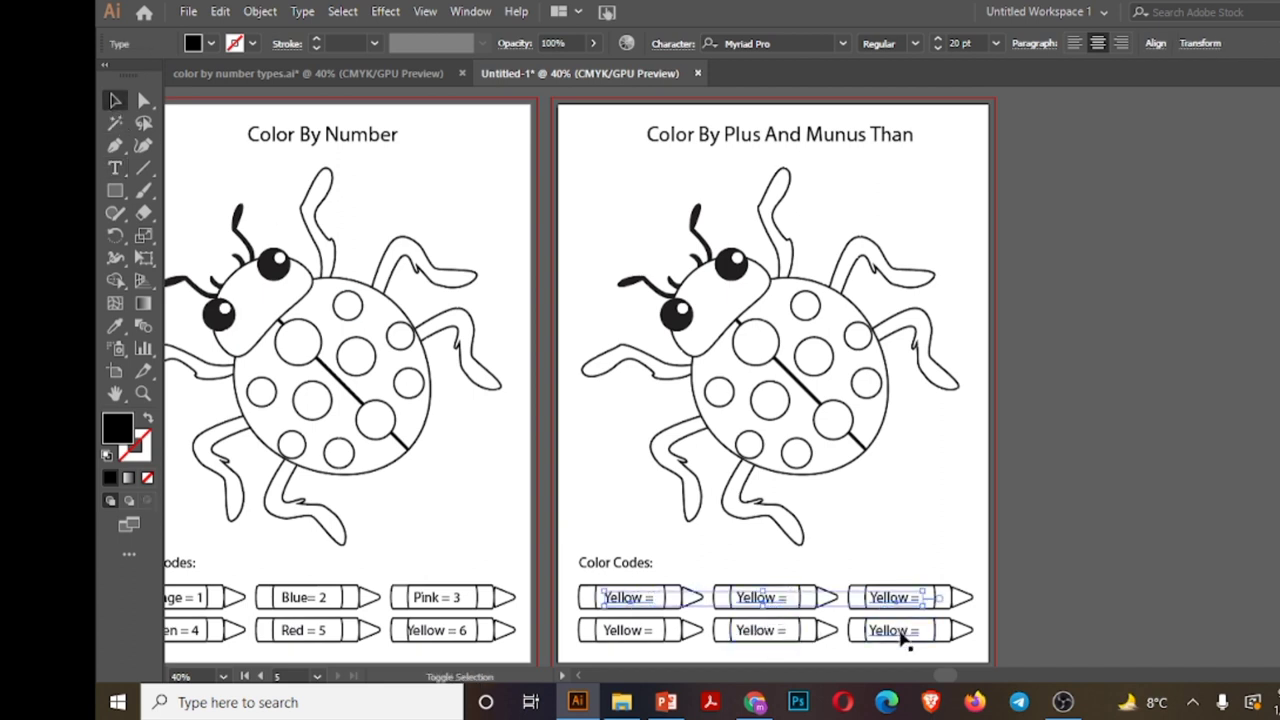
pyautogui.keyDown('shift'); pyautogui.click(900, 634); pyautogui.keyUp('shift')
pyautogui.keyDown('shift'); pyautogui.click(786, 636); pyautogui.keyUp('shift')
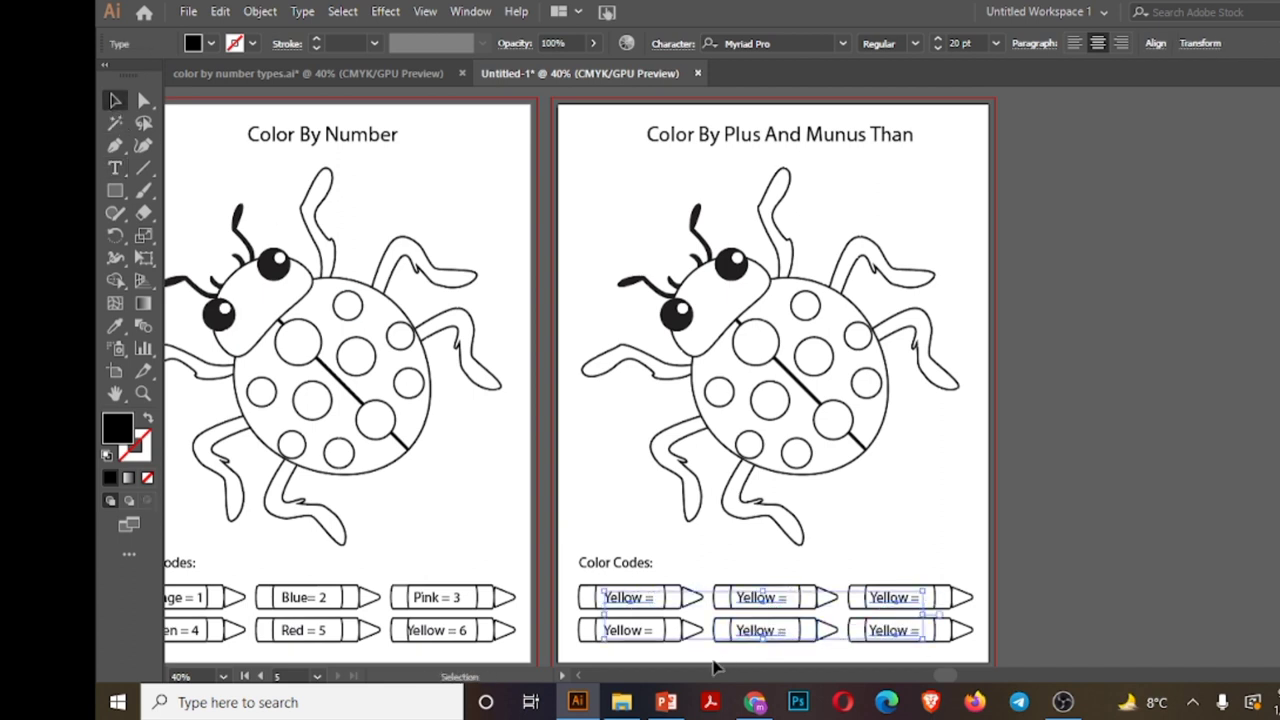
pyautogui.click(572, 590)
pyautogui.click(659, 646)
pyautogui.click(778, 632)
pyautogui.keyDown('shift'); pyautogui.click(757, 602); pyautogui.keyUp('shift')
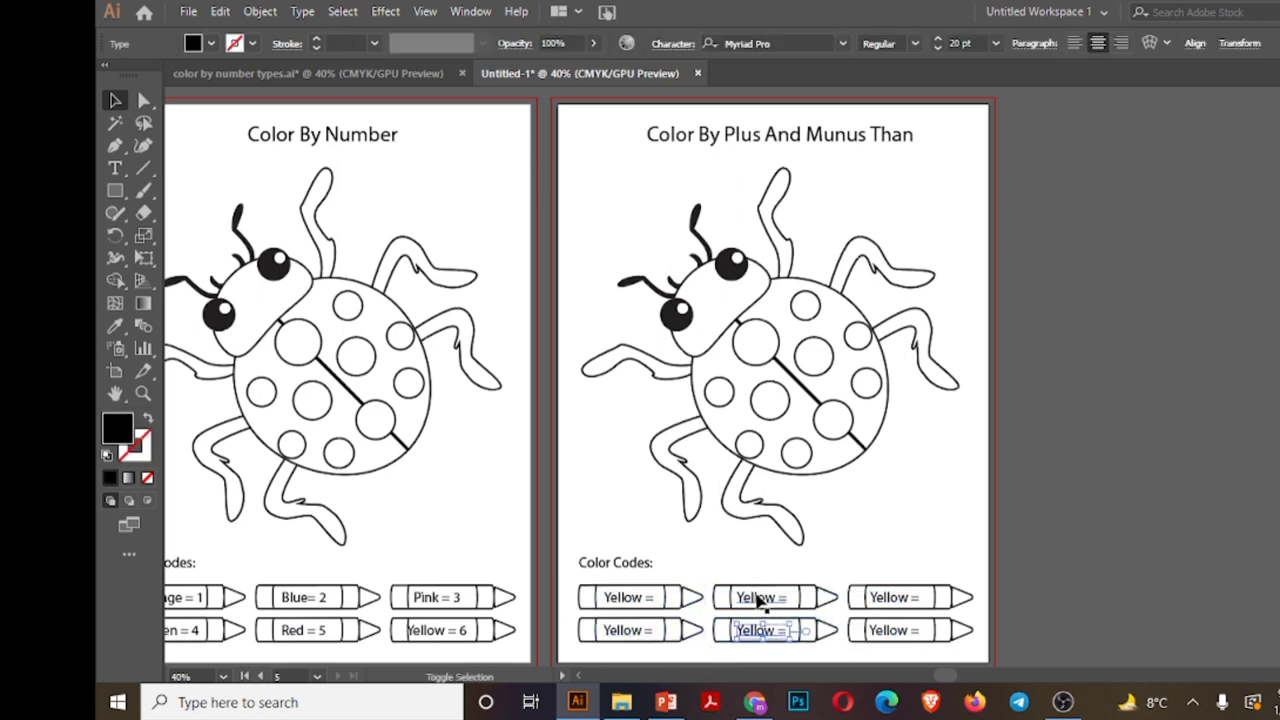
pyautogui.keyDown('shift'); pyautogui.click(645, 600); pyautogui.keyUp('shift')
pyautogui.keyDown('shift'); pyautogui.click(630, 628); pyautogui.keyUp('shift')
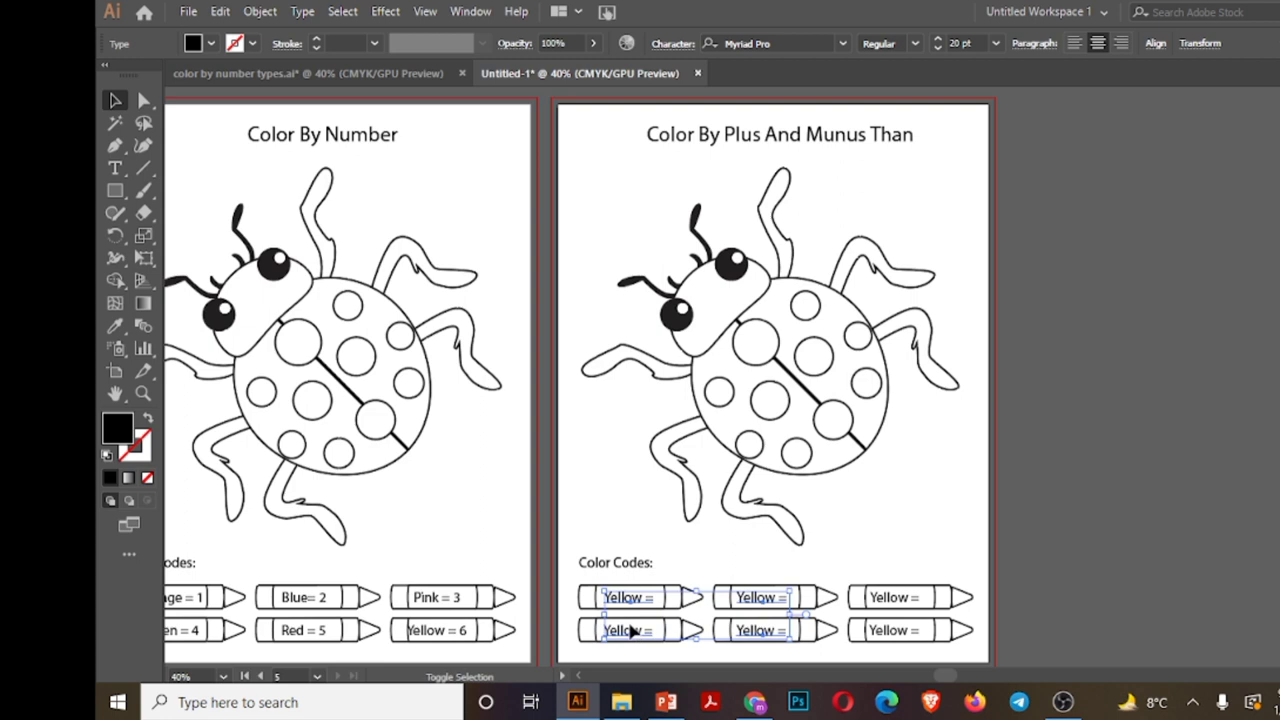
pyautogui.keyDown('shift'); pyautogui.click(882, 632); pyautogui.keyUp('shift')
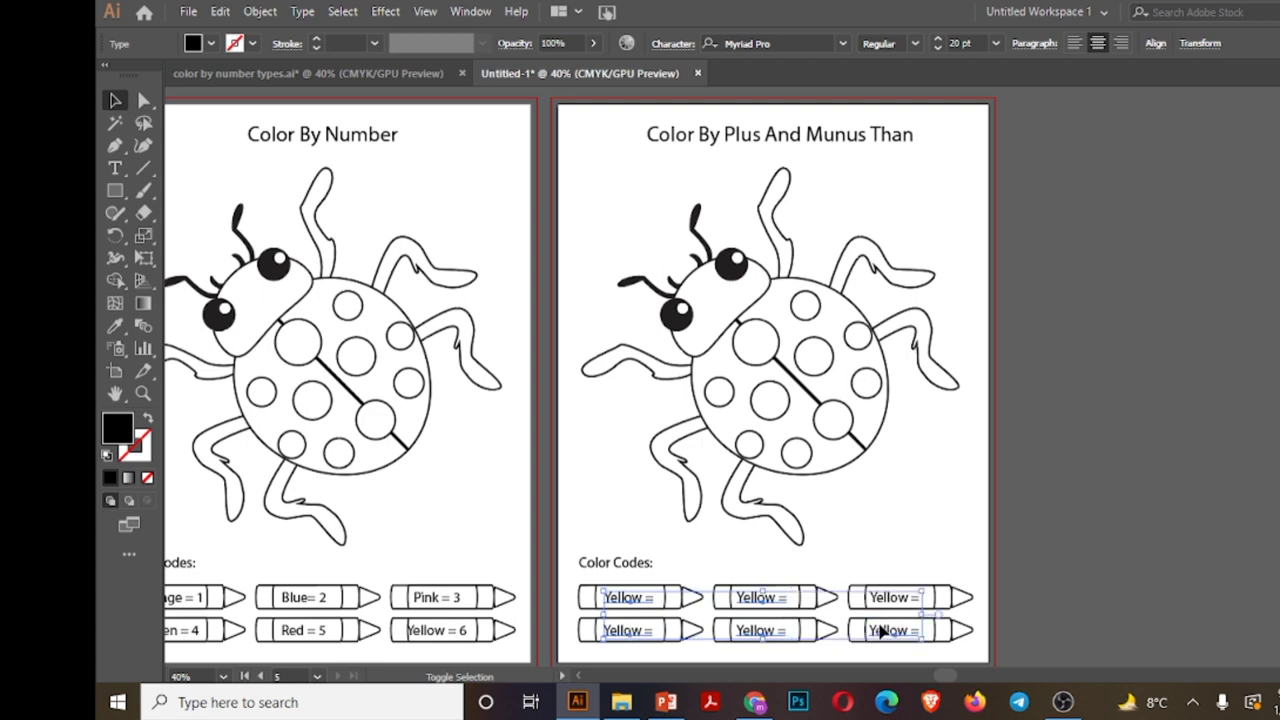
pyautogui.click(933, 49)
pyautogui.click(933, 49)
pyautogui.click(933, 49)
pyautogui.click(933, 49)
pyautogui.click(933, 49)
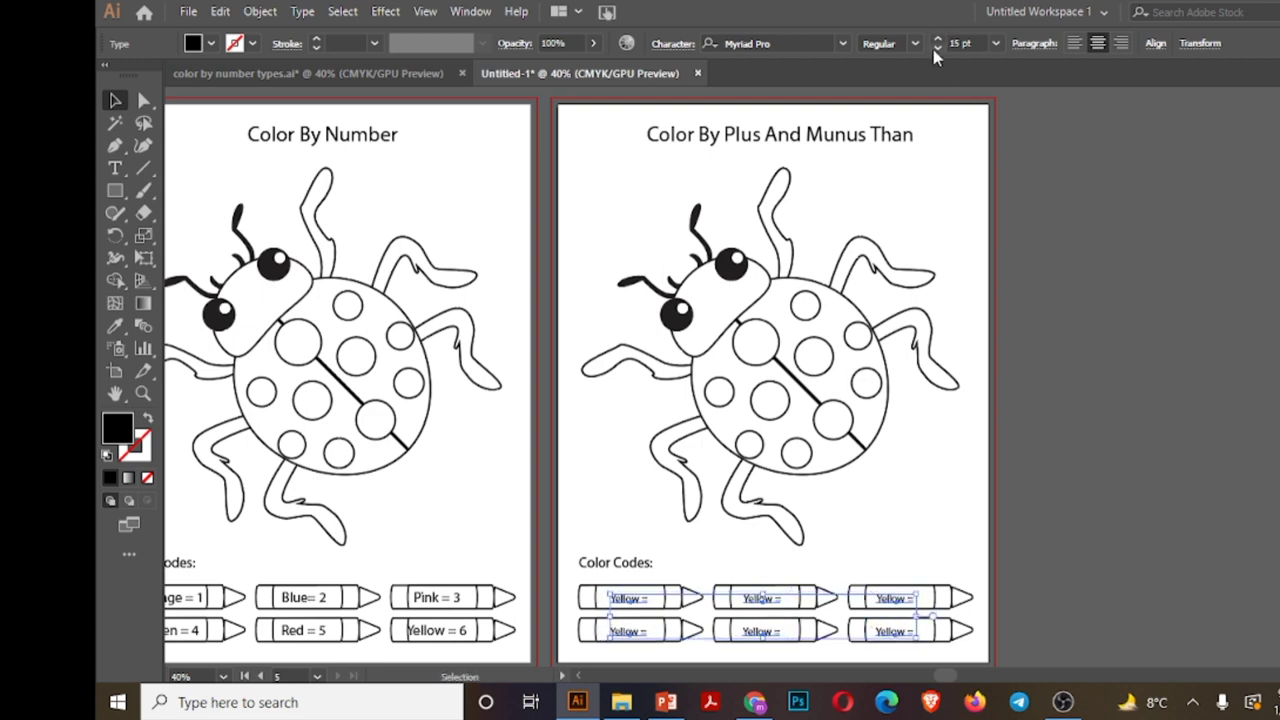
pyautogui.click(1043, 455)
# - Change the first crayon label on the Color By Plus And Munus Than page to "Red=<1and > 3"
pyautogui.press('z')
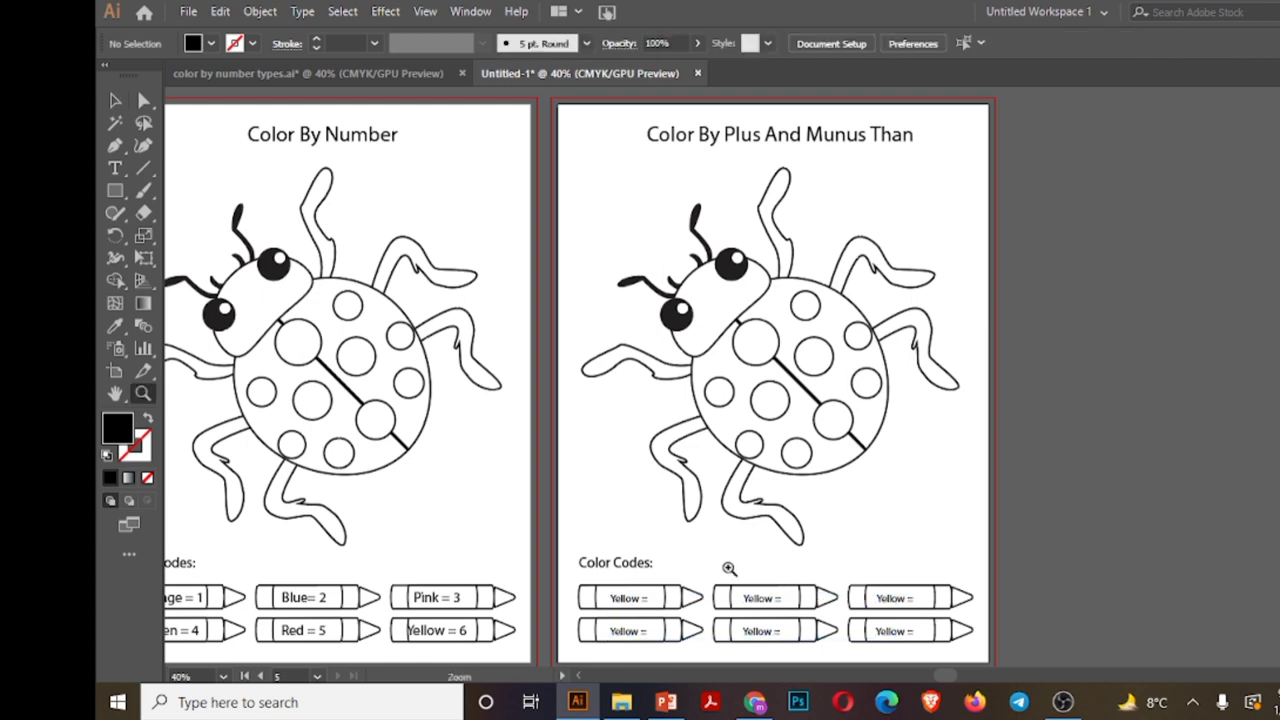
pyautogui.click(729, 566)
pyautogui.click(705, 455)
pyautogui.press('t')
pyautogui.click(662, 324)
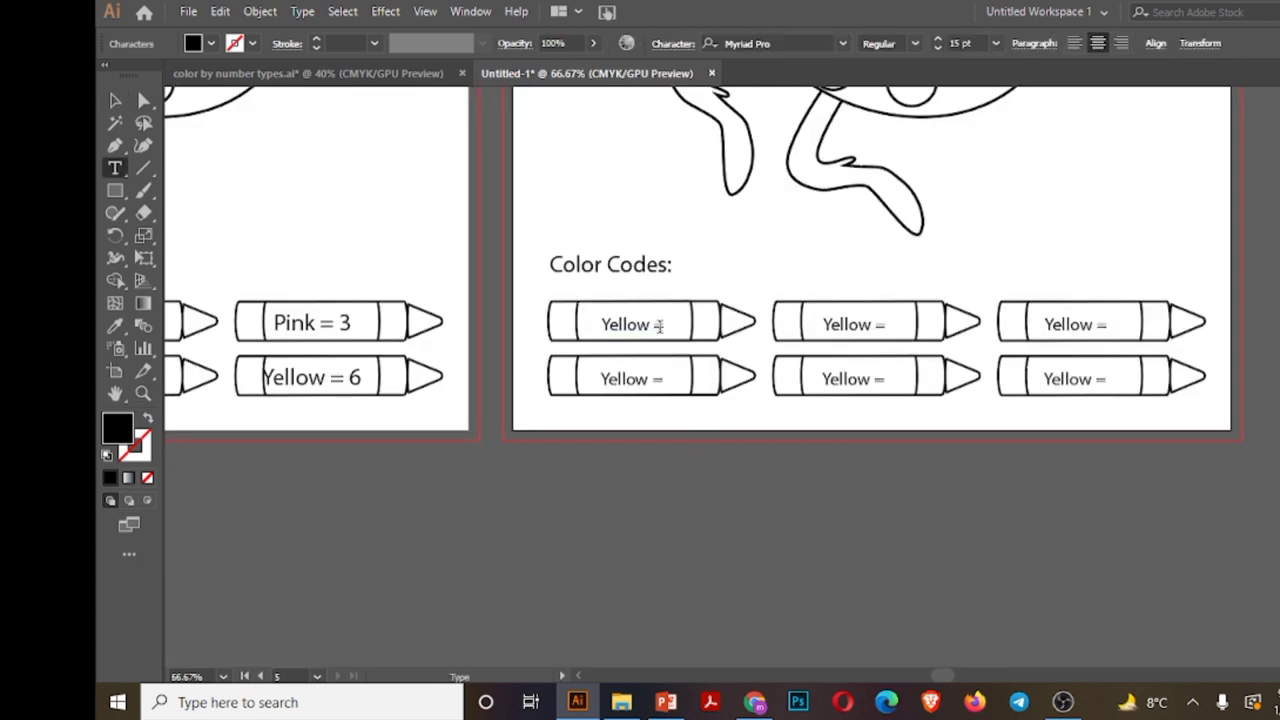
pyautogui.write('< 1')
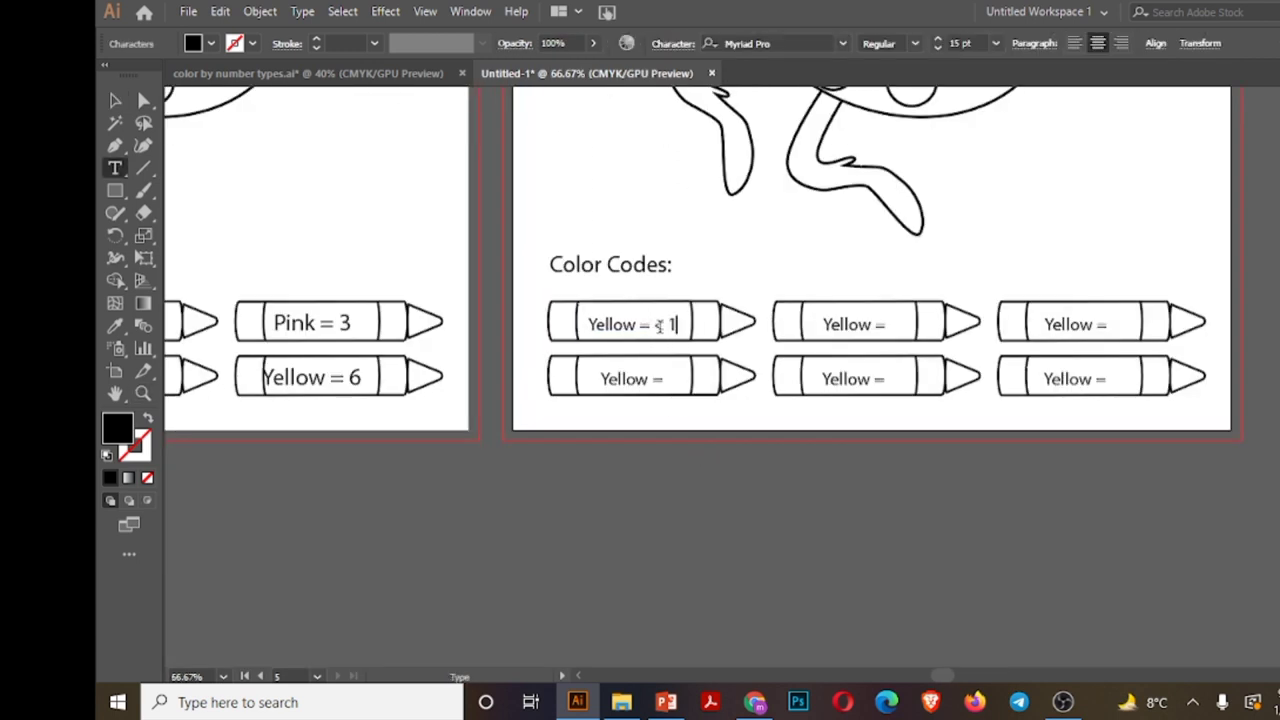
pyautogui.write(' and > 3')
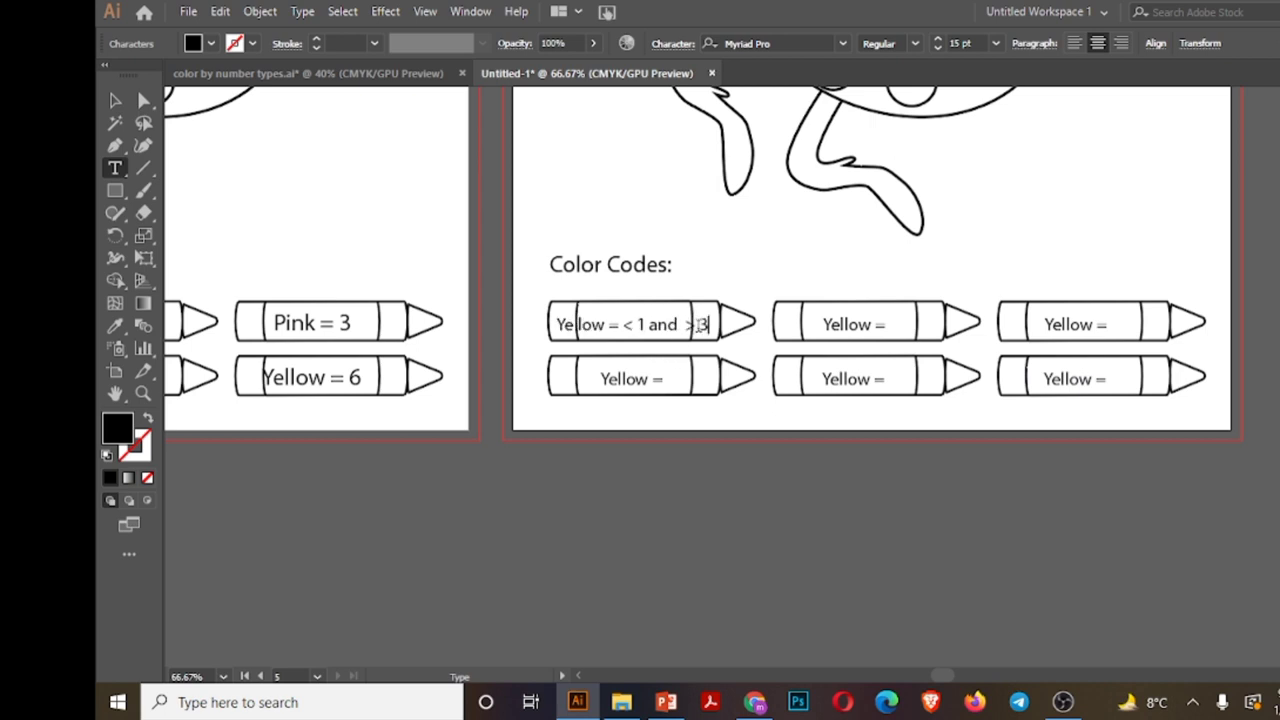
pyautogui.press('Left')
pyautogui.press('BackSpace')
pyautogui.press('BackSpace')
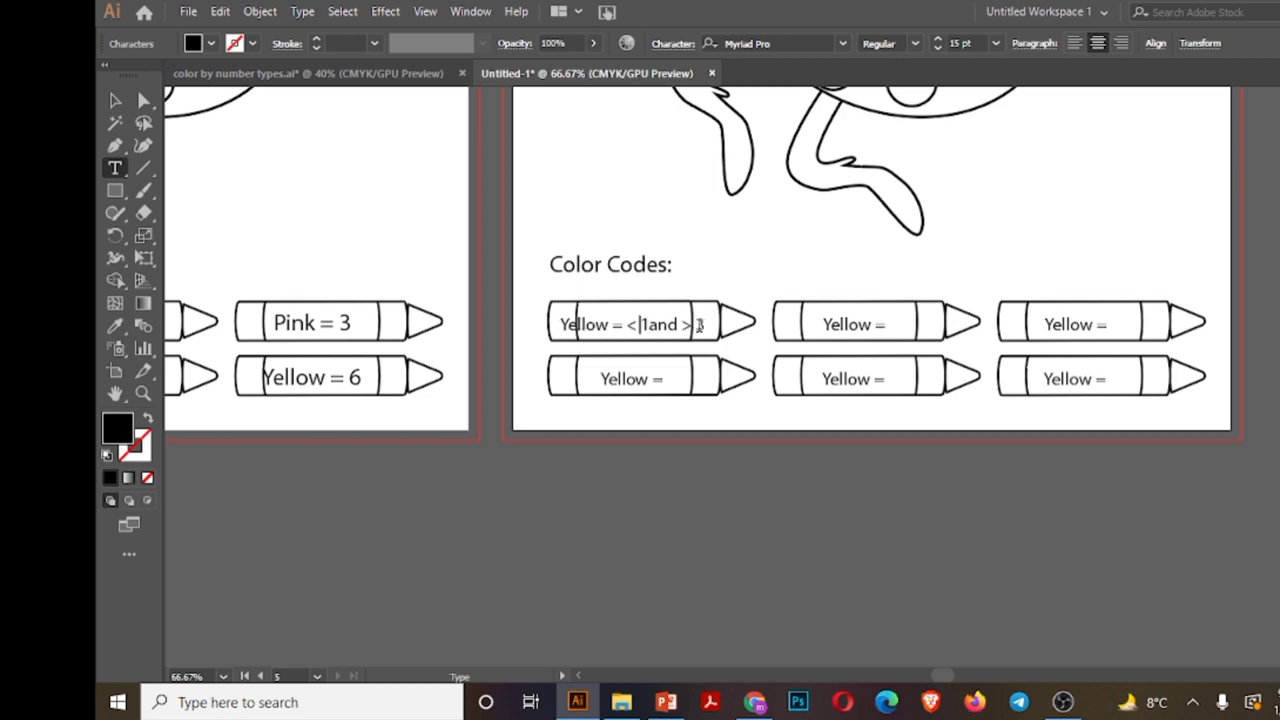
pyautogui.press('BackSpace')
pyautogui.press('BackSpace')
pyautogui.press('BackSpace')
pyautogui.doubleClick(606, 324)
pyautogui.write('Red')
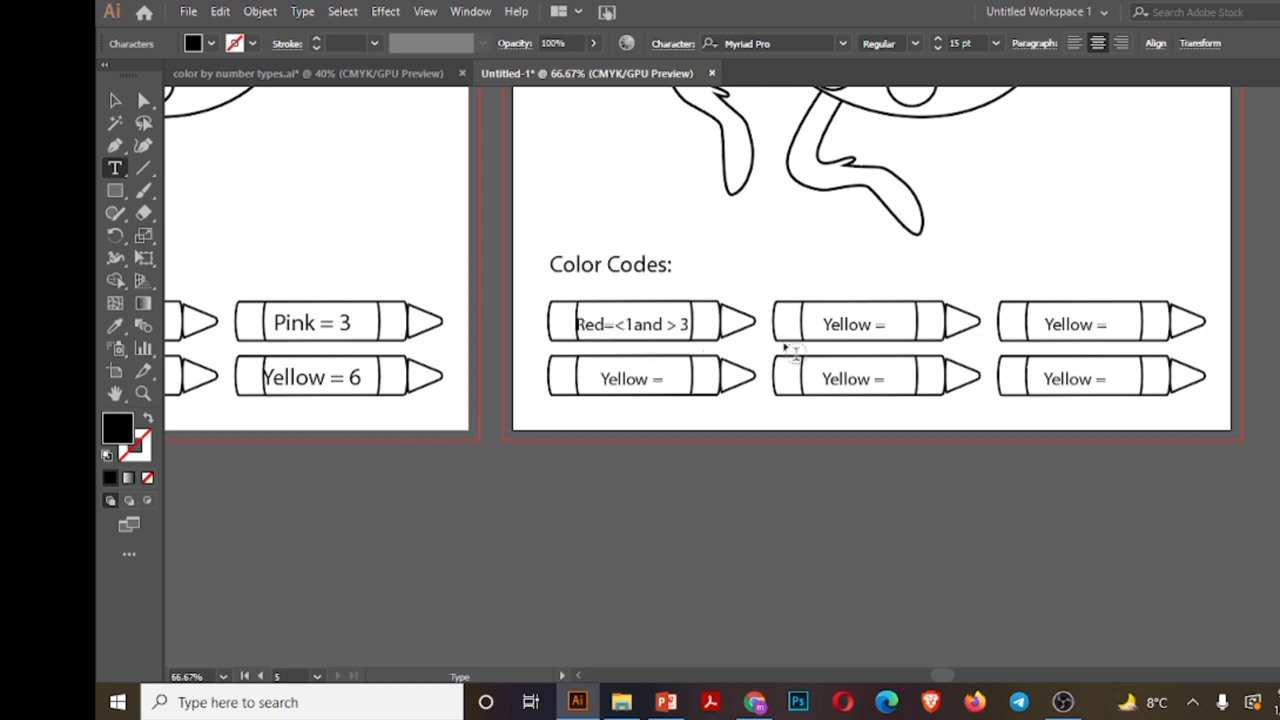
# - Append "<4and>6" and "<7and>9" to the second and third upper-row crayon labels on the Color By Plus And Munus Than page
pyautogui.click(883, 324)
pyautogui.write('14')
pyautogui.write(' a')
pyautogui.press('BackSpace')
pyautogui.press('BackSpace')
pyautogui.write('ad')
pyautogui.write('d>6')
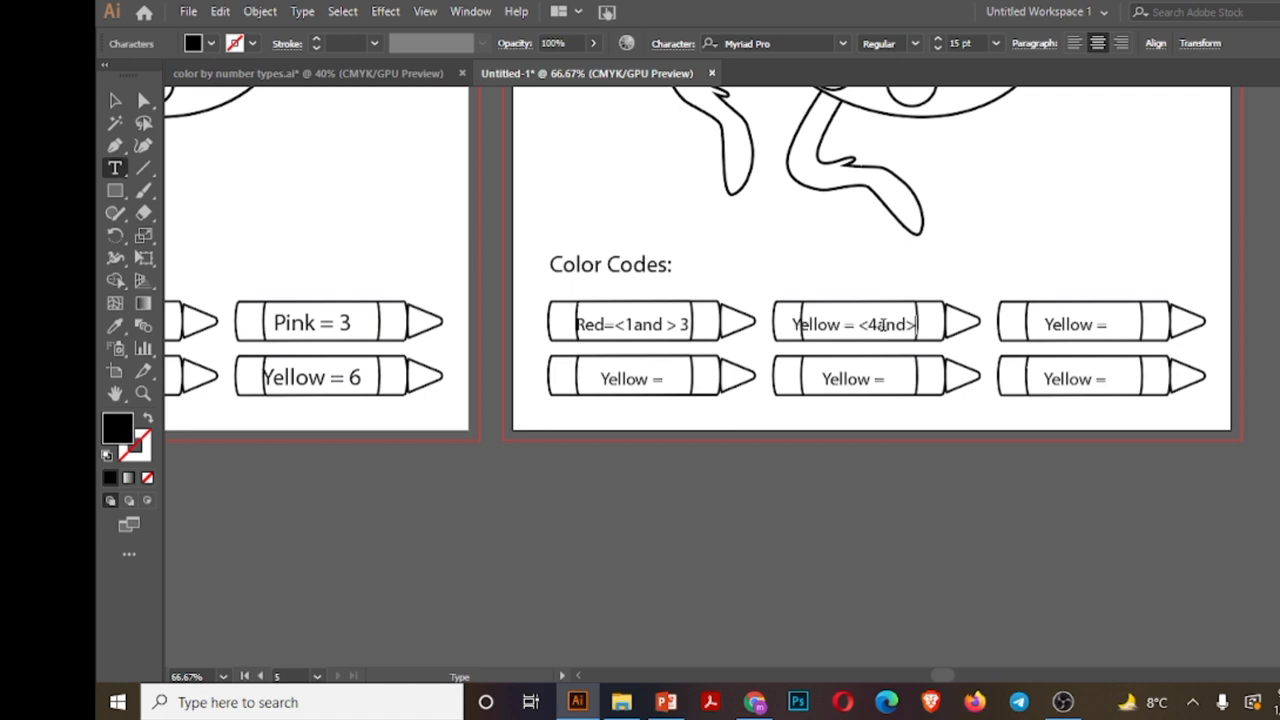
pyautogui.click(1106, 325)
pyautogui.write('<7and')
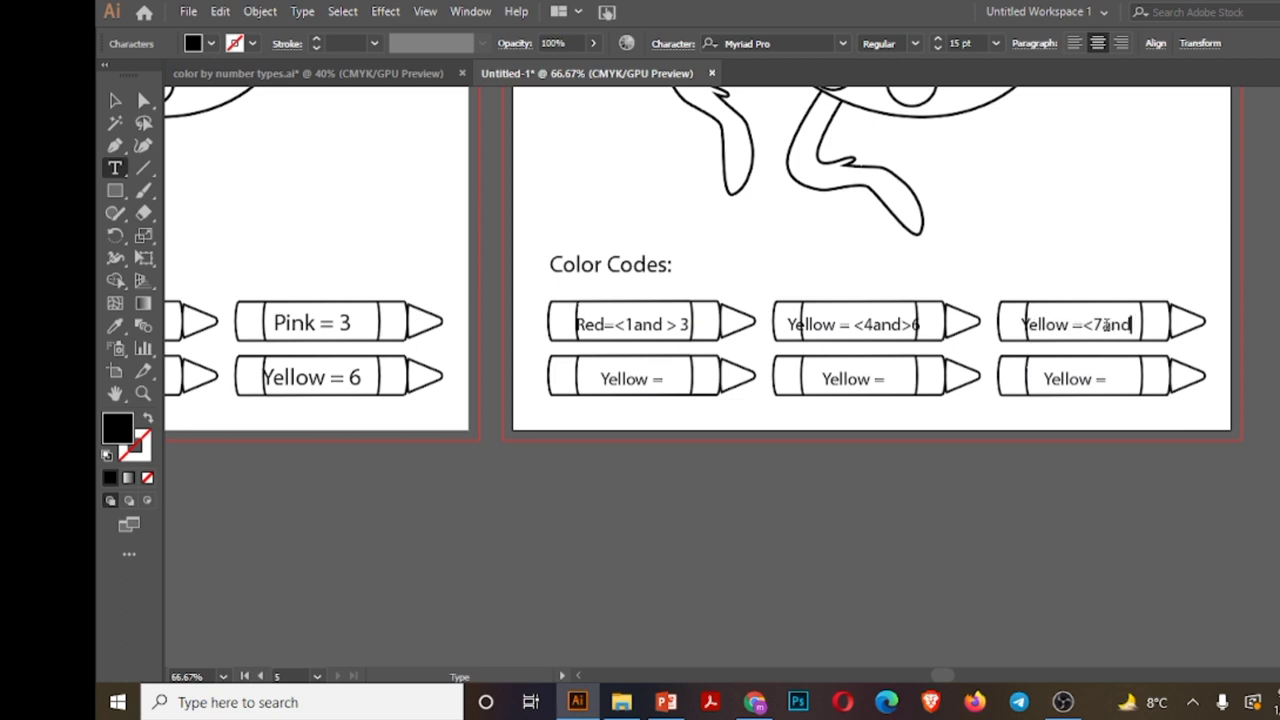
pyautogui.write('>9')
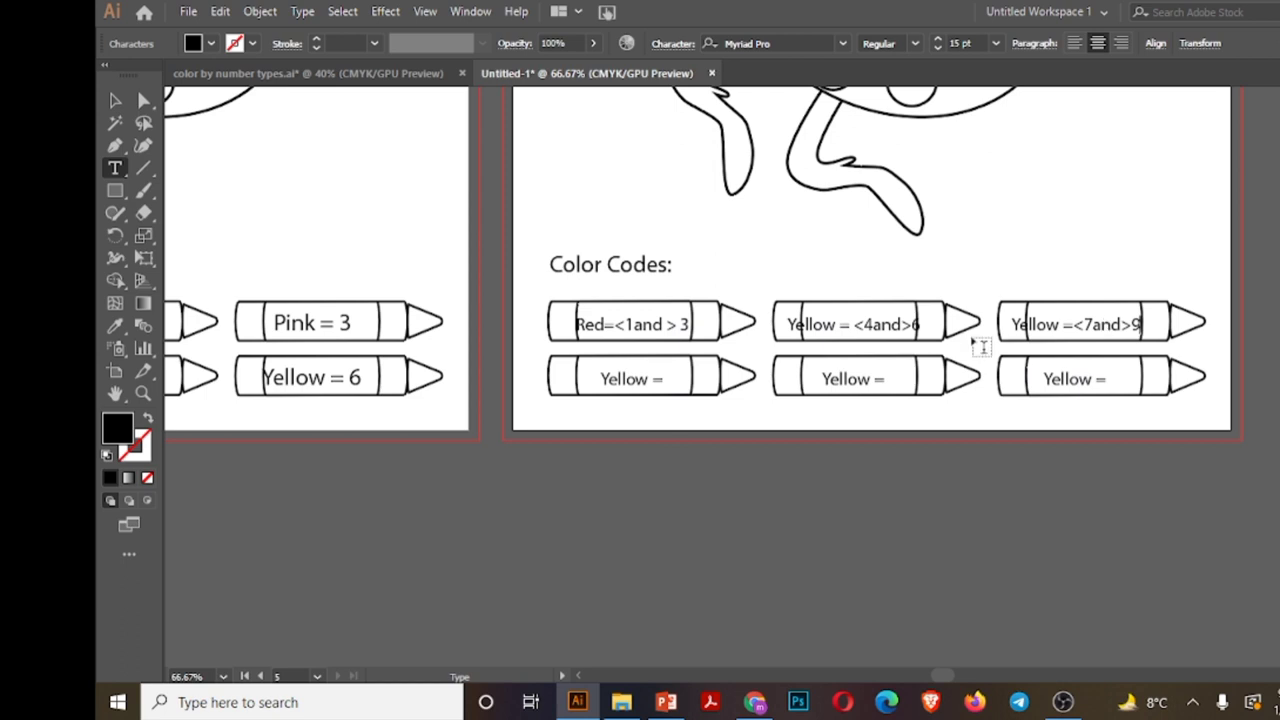
# - Append "<10and>12", "<13and>15" and "<16and>18" to the three lower-row crayon labels on the Color By Plus And Munus Than page
pyautogui.click(661, 379)
pyautogui.write('<10')
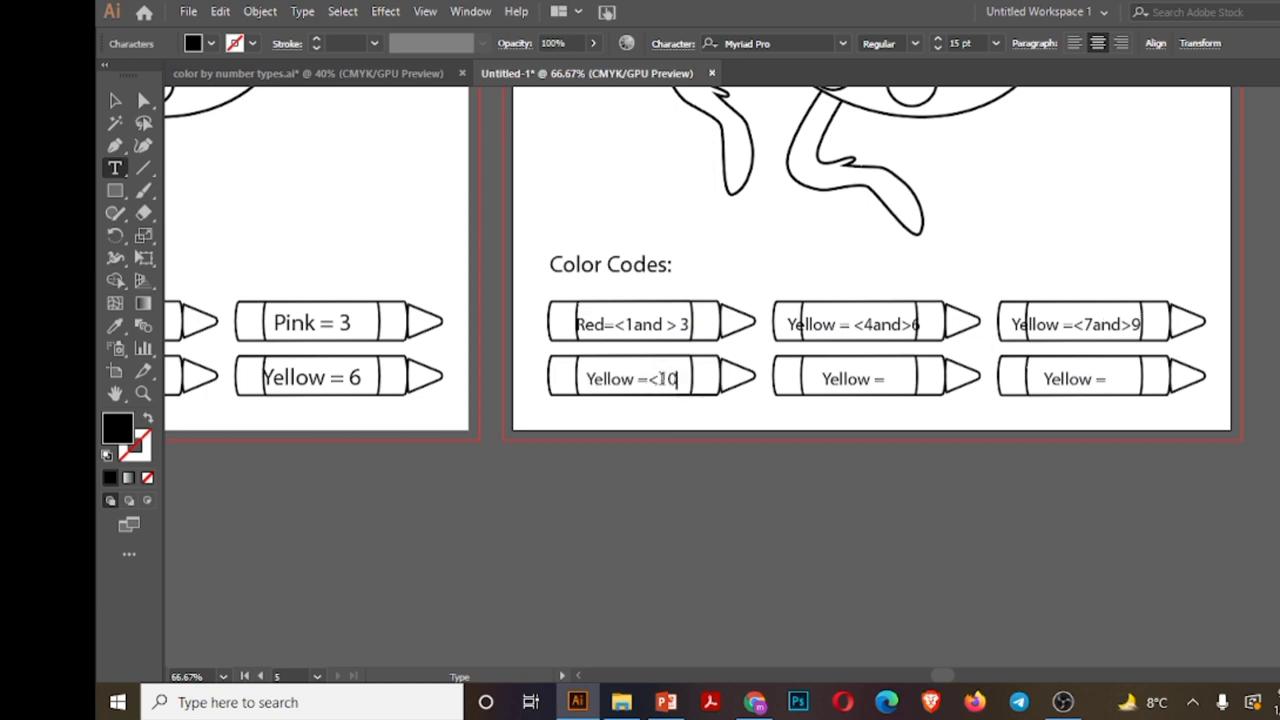
pyautogui.write('and>')
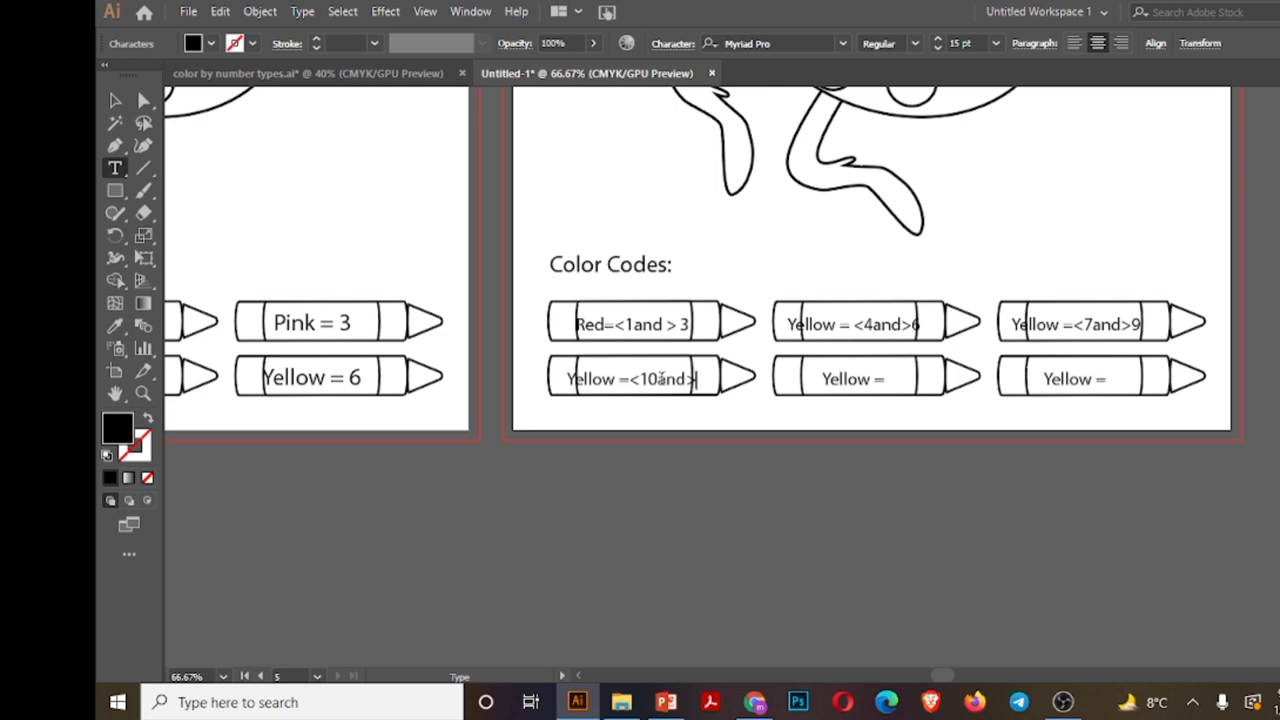
pyautogui.write('12')
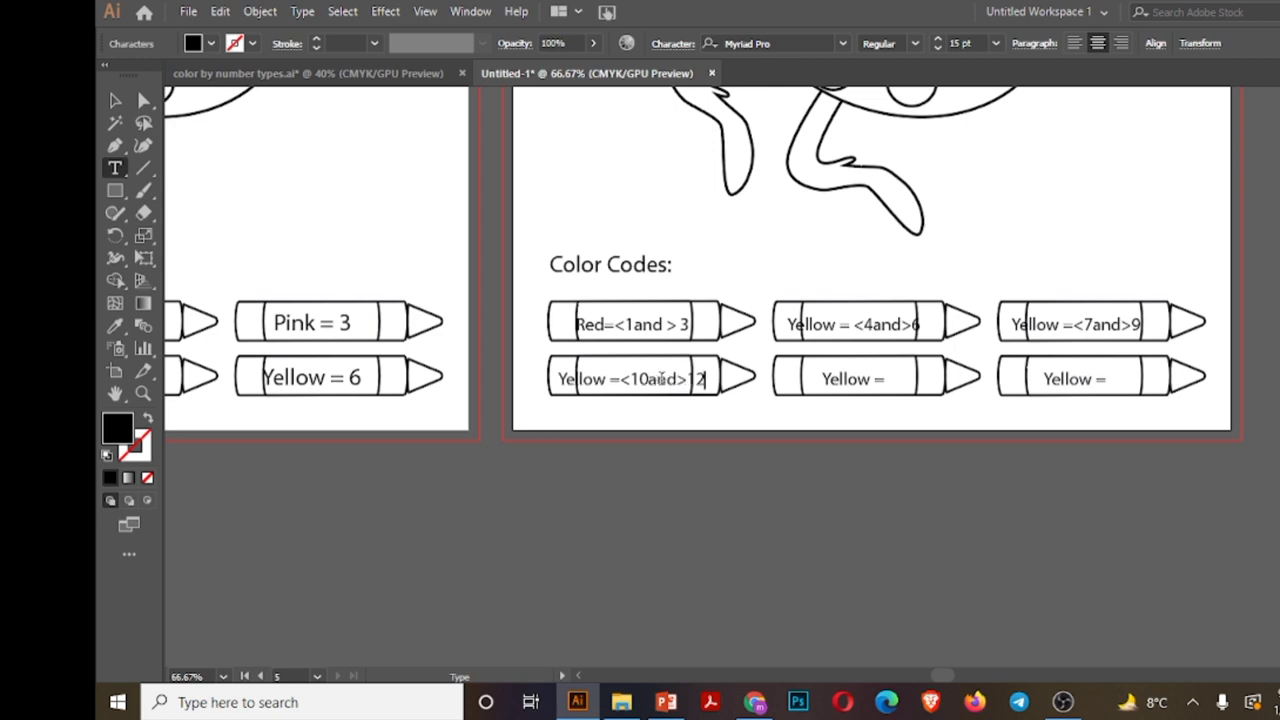
pyautogui.click(885, 379)
pyautogui.write('<')
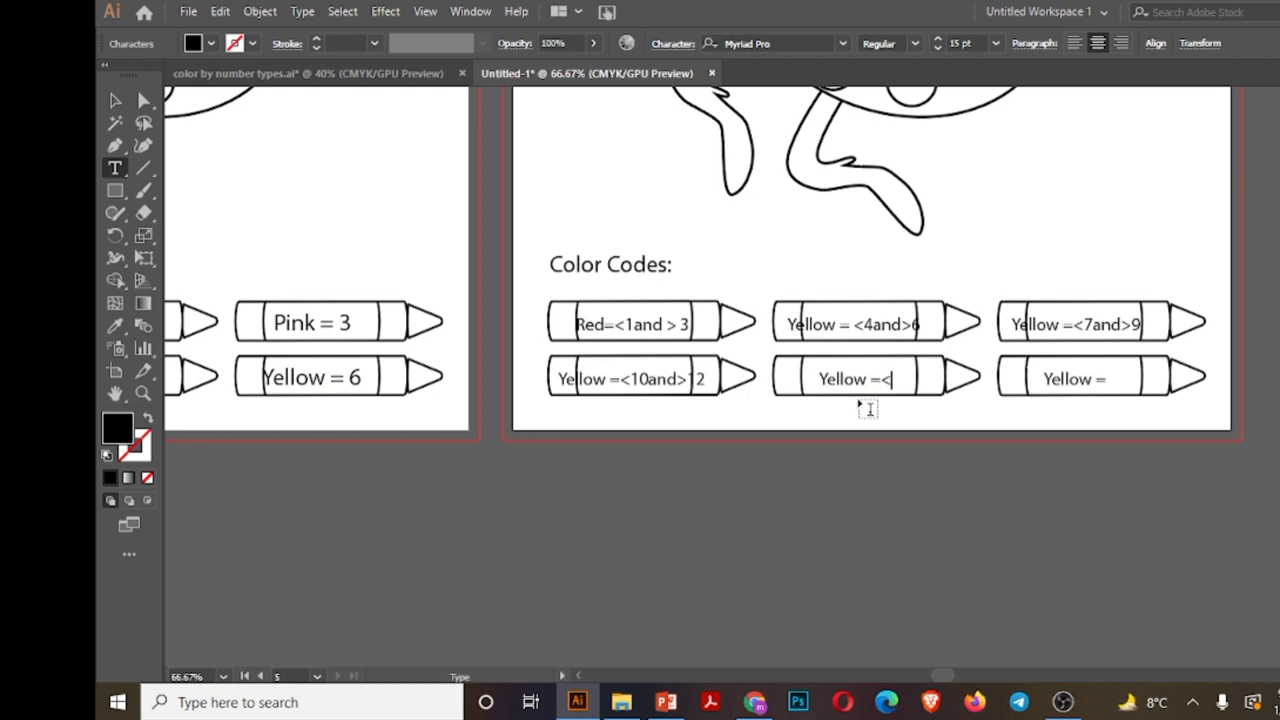
pyautogui.write('13')
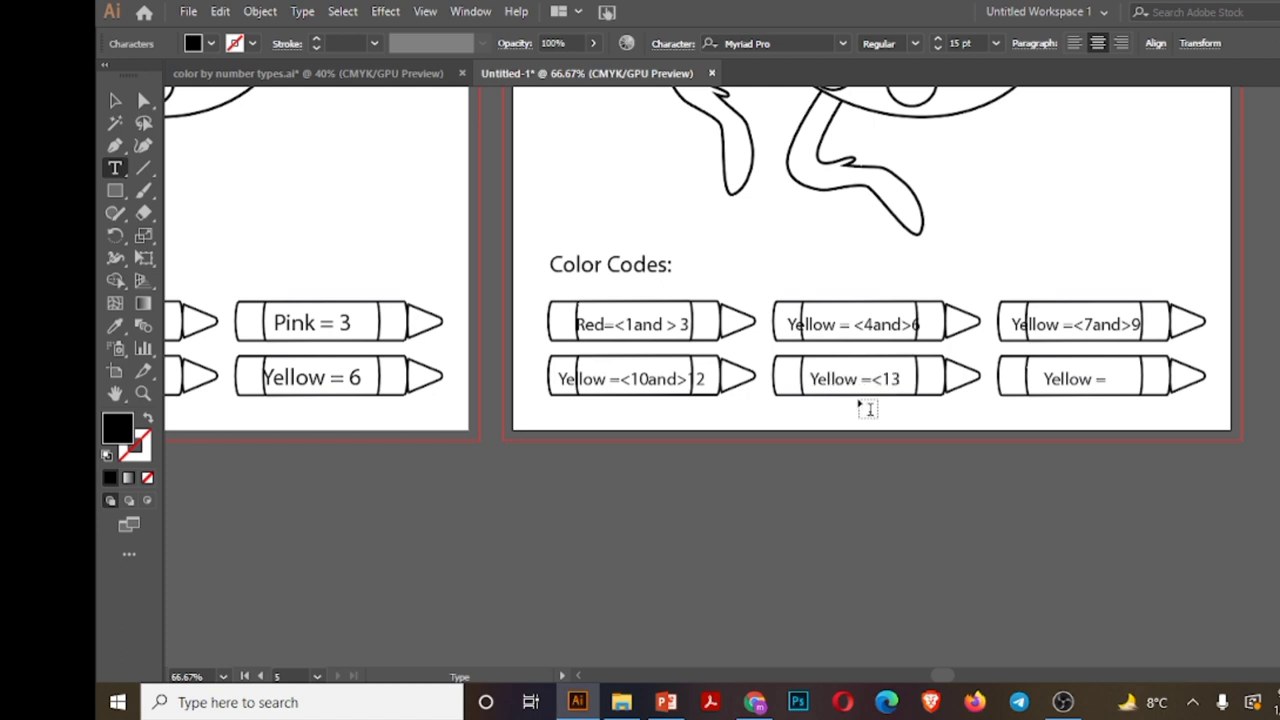
pyautogui.write('and>15')
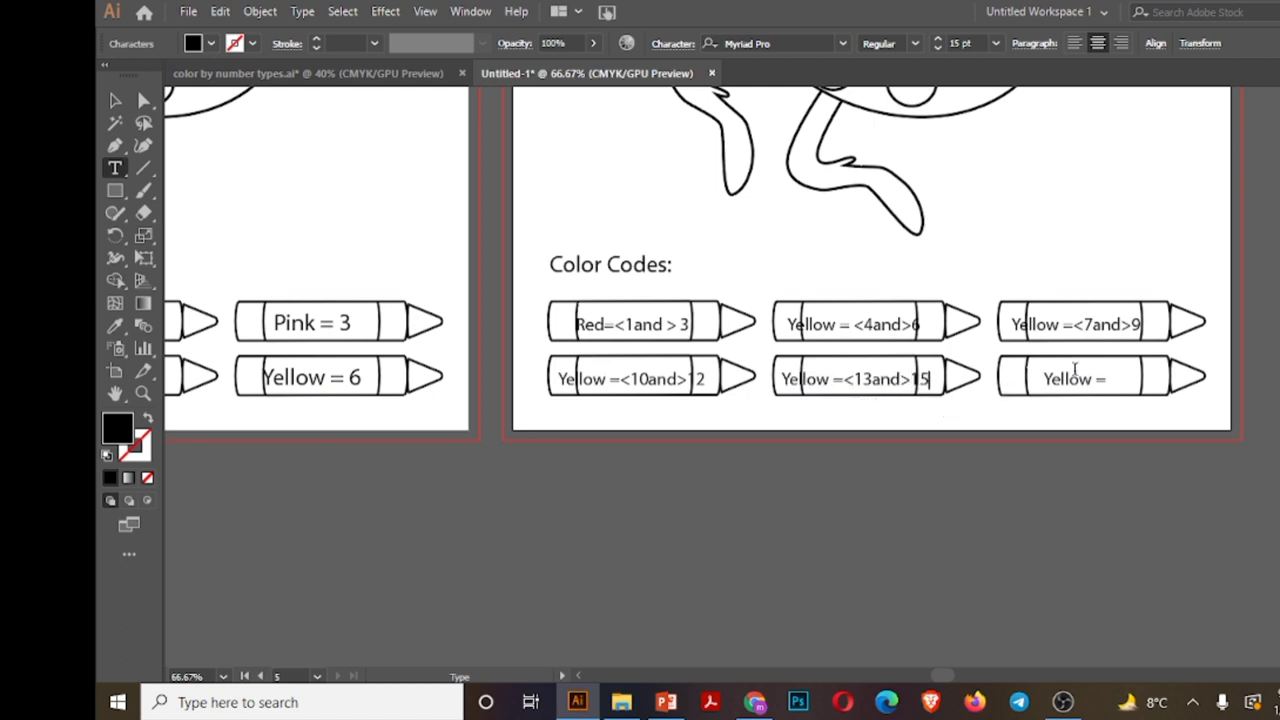
pyautogui.click(1106, 381)
pyautogui.write('<1')
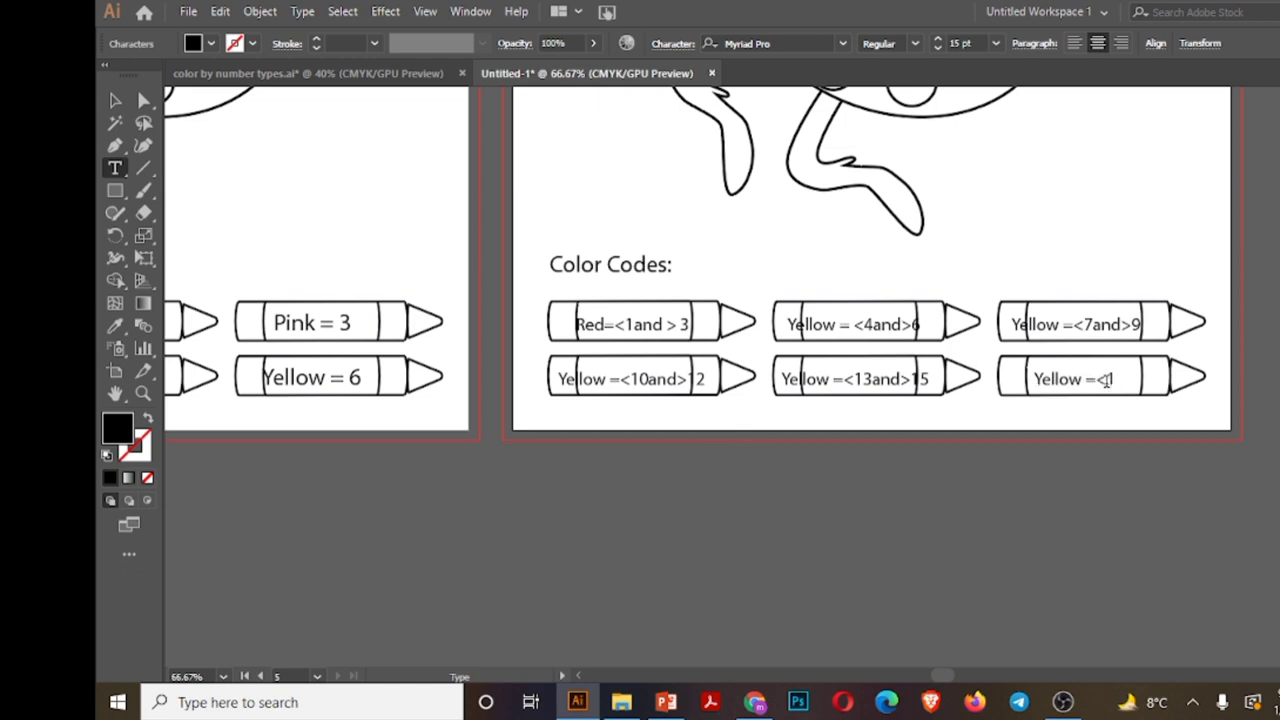
pyautogui.write('6and>1')
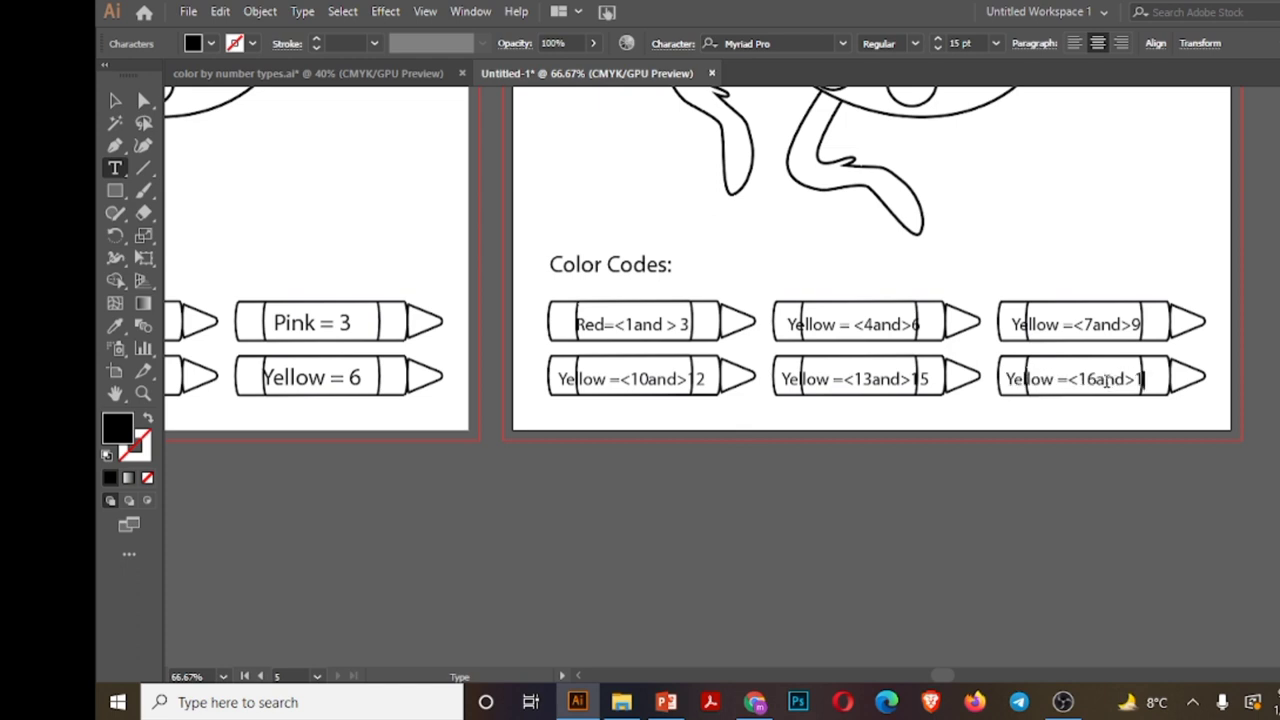
pyautogui.write('8')
# - Set the font size of all six crayon labels on the Color By Plus And Munus Than page to 11 pt
pyautogui.click(112, 101)
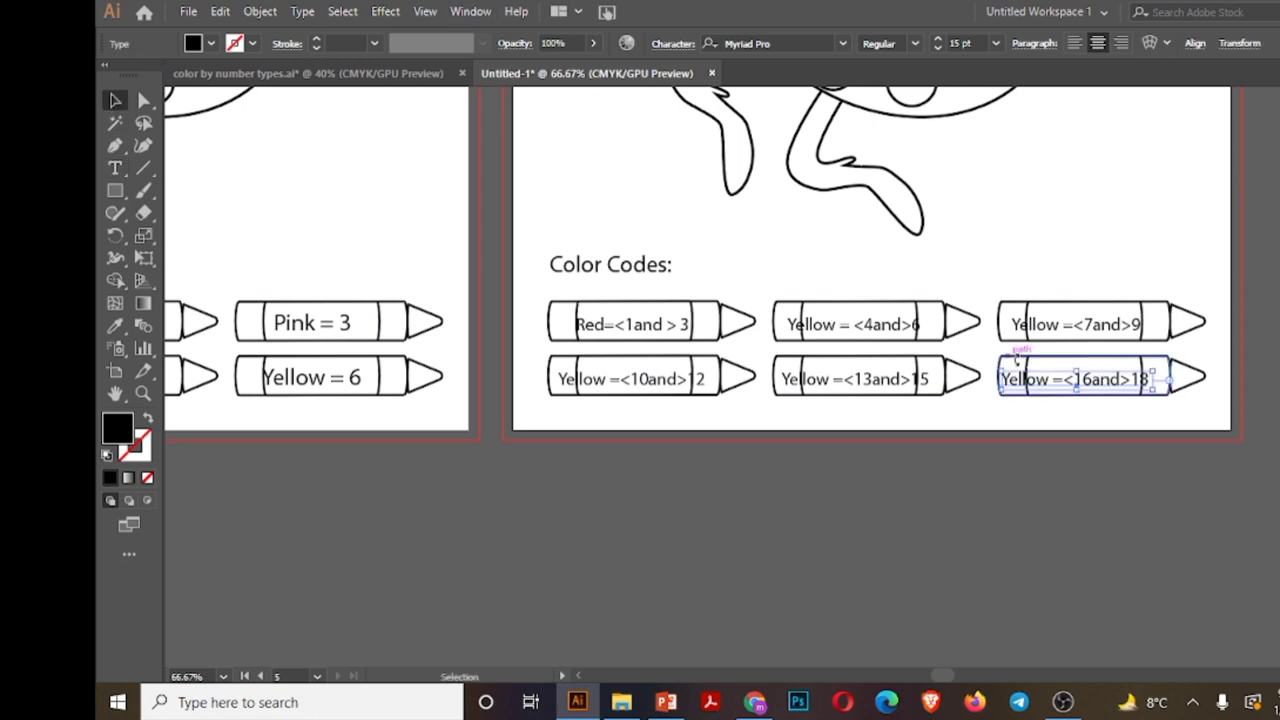
pyautogui.keyDown('shift'); pyautogui.click(1088, 330); pyautogui.keyUp('shift')
pyautogui.keyDown('shift'); pyautogui.click(873, 330); pyautogui.keyUp('shift')
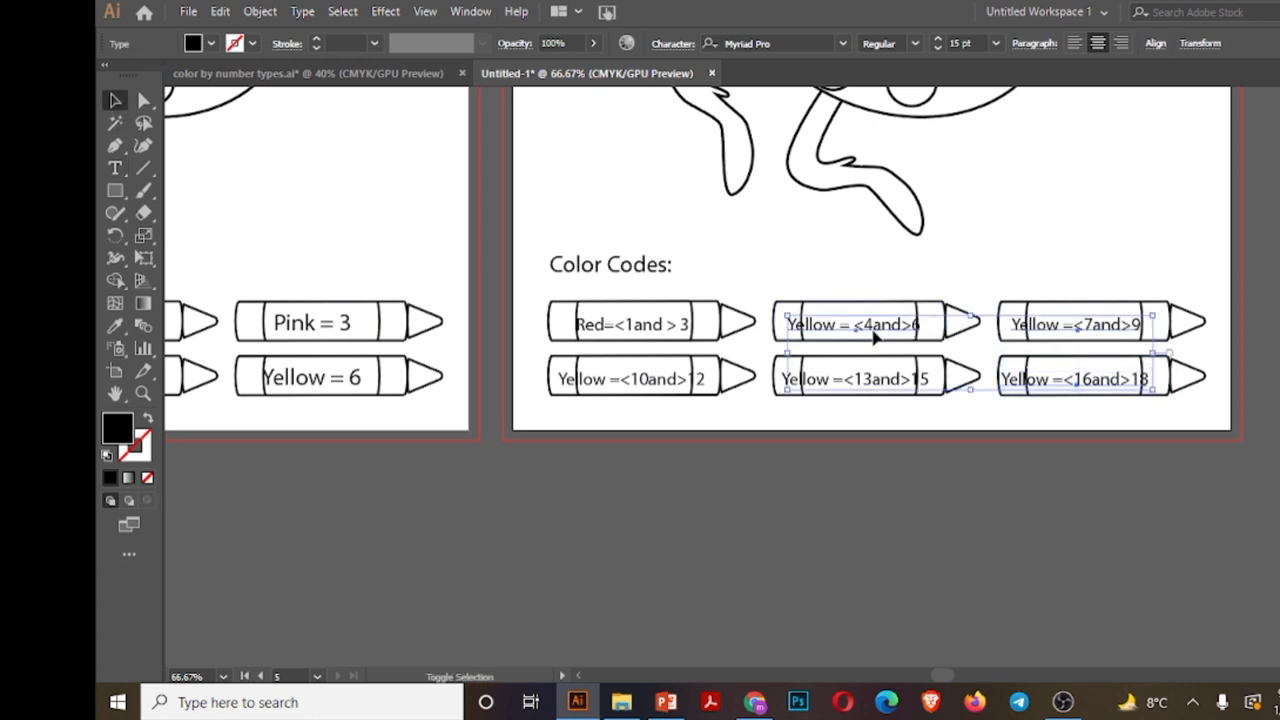
pyautogui.keyDown('shift'); pyautogui.click(634, 326); pyautogui.keyUp('shift')
pyautogui.keyDown('shift'); pyautogui.click(642, 386); pyautogui.keyUp('shift')
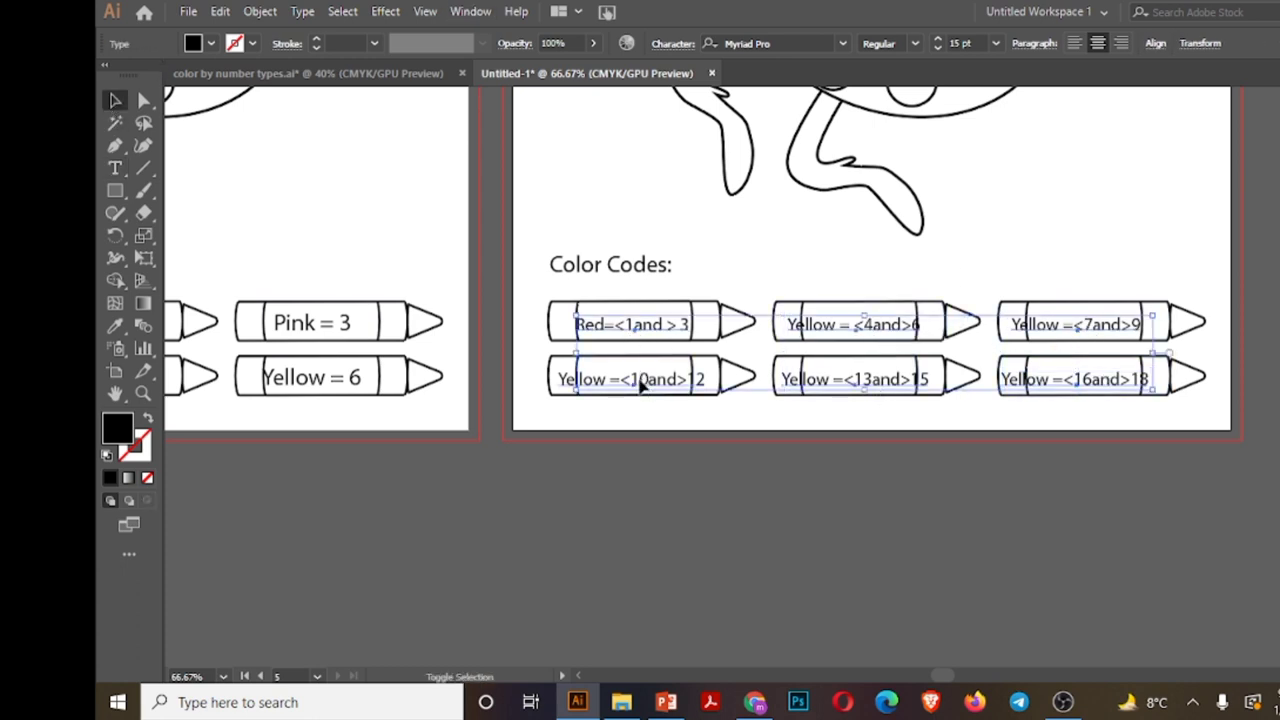
pyautogui.click(938, 49)
pyautogui.click(938, 49)
pyautogui.click(938, 49)
pyautogui.click(938, 49)
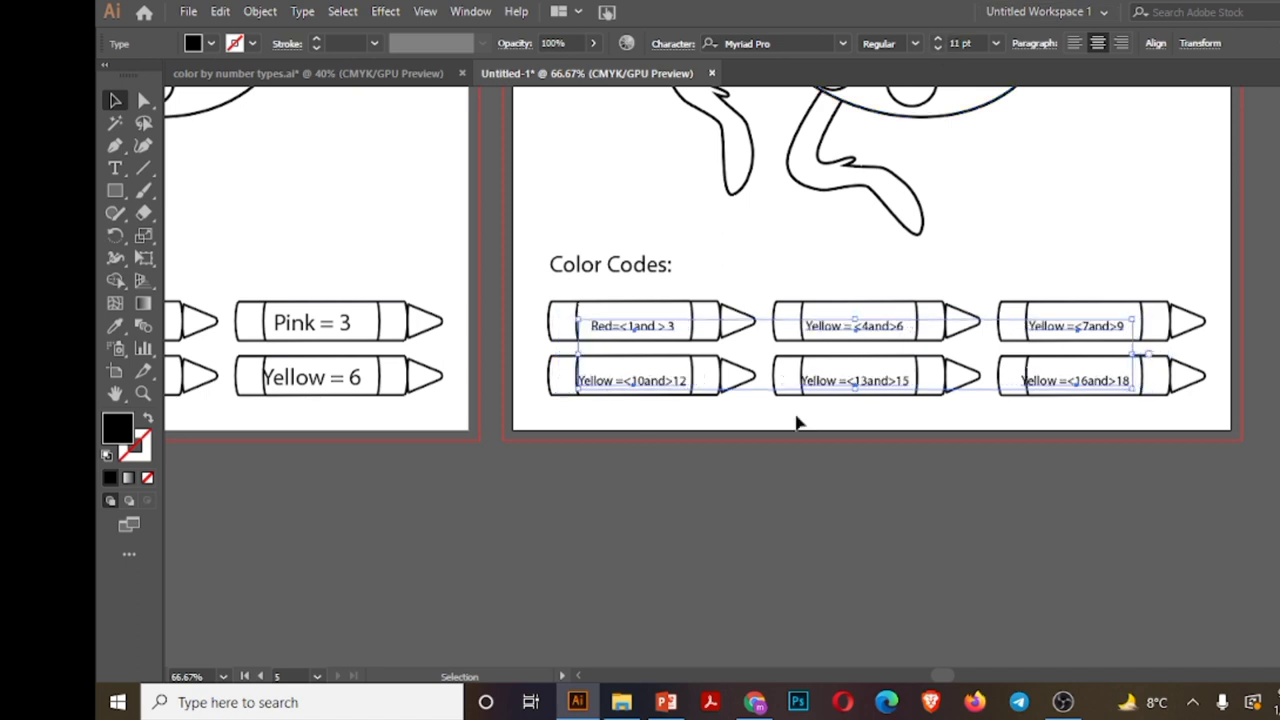
pyautogui.click(832, 400)
# - Rename the color of the "<4and>6" crayon label to Blue and of the "<7and>9" label to Green
pyautogui.press('t')
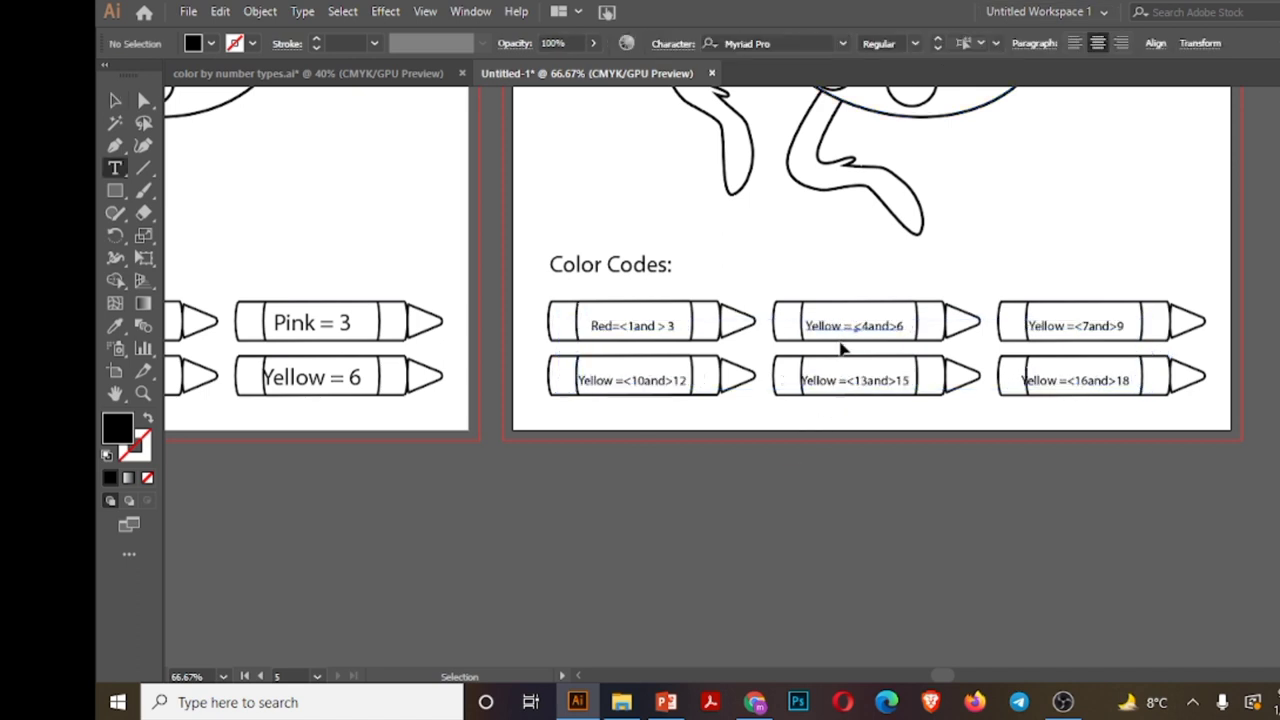
pyautogui.click(842, 324)
pyautogui.press('BackSpace')
pyautogui.press('BackSpace')
pyautogui.press('BackSpace')
pyautogui.press('BackSpace')
pyautogui.press('BackSpace')
pyautogui.press('BackSpace')
pyautogui.write('Blue')
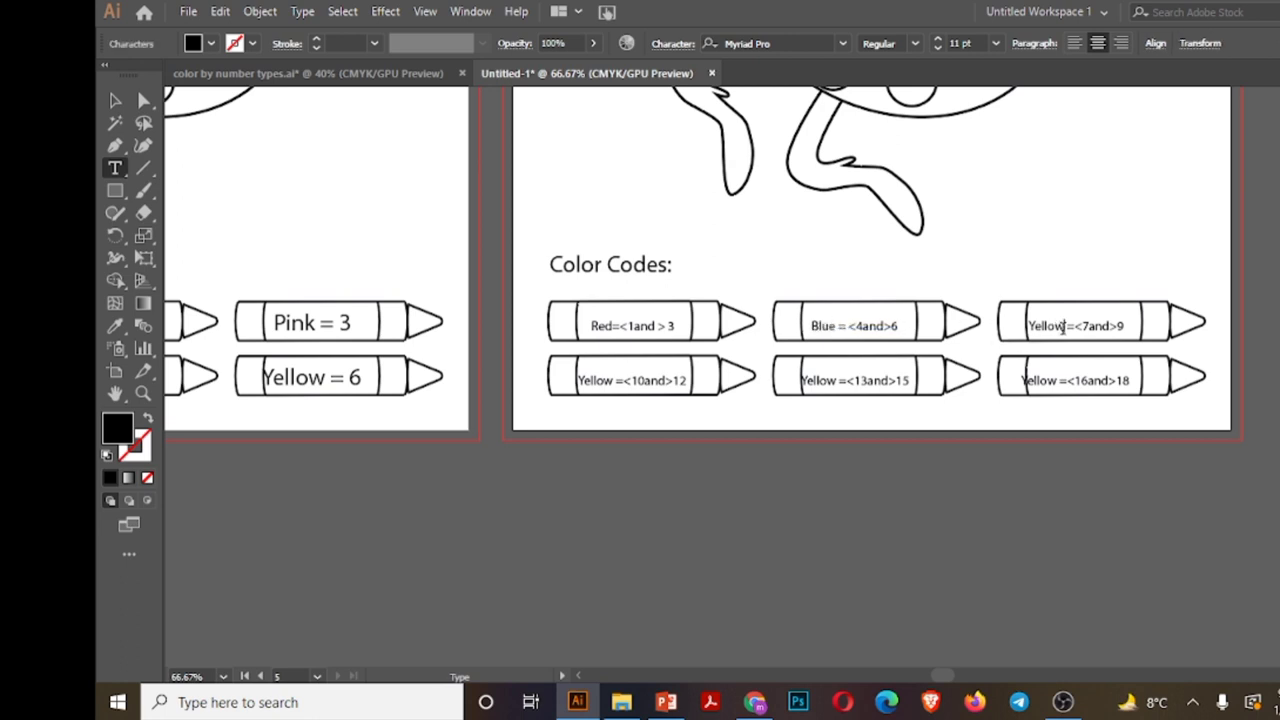
pyautogui.click(1063, 326)
pyautogui.press('BackSpace')
pyautogui.press('BackSpace')
pyautogui.press('BackSpace')
pyautogui.press('BackSpace')
pyautogui.press('BackSpace')
pyautogui.press('BackSpace')
pyautogui.write('Green')
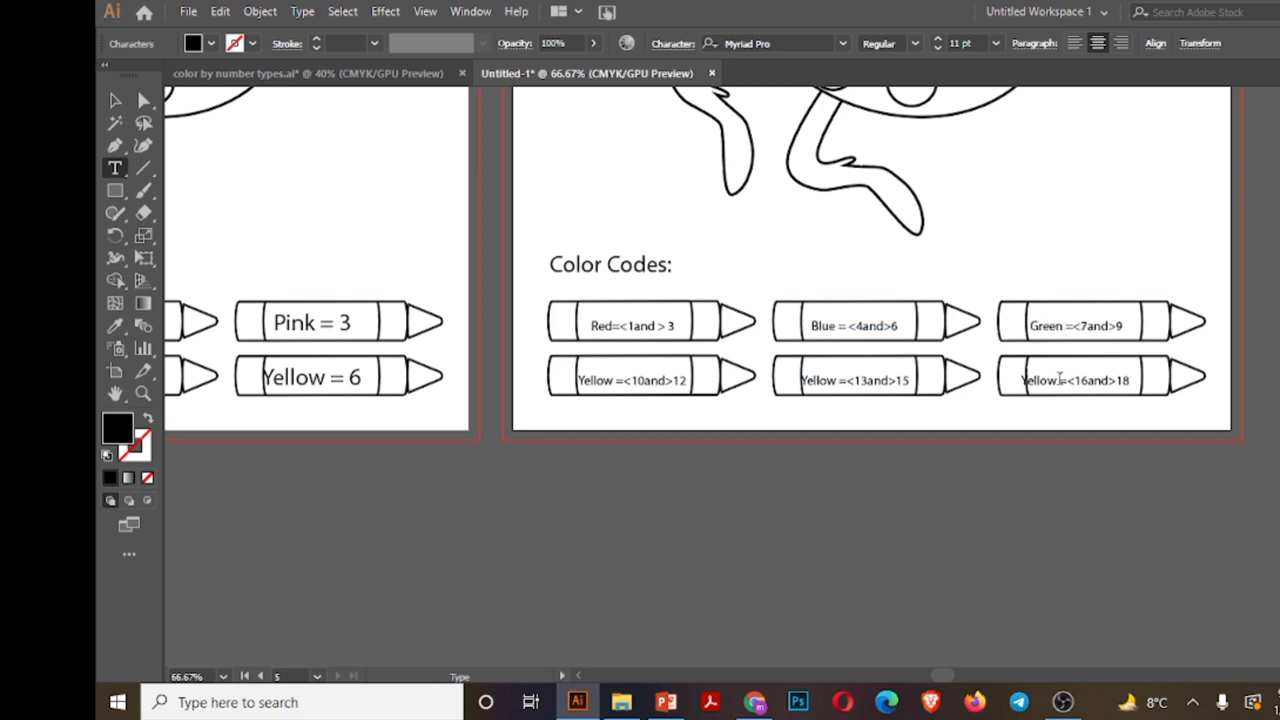
# - Rename the color of the "<16and>18" crayon label to Orange and of the "<13and>15" label to Grey
pyautogui.click(1059, 380)
pyautogui.press('BackSpace')
pyautogui.press('BackSpace')
pyautogui.press('BackSpace')
pyautogui.press('BackSpace')
pyautogui.press('BackSpace')
pyautogui.press('BackSpace')
pyautogui.write('Ora')
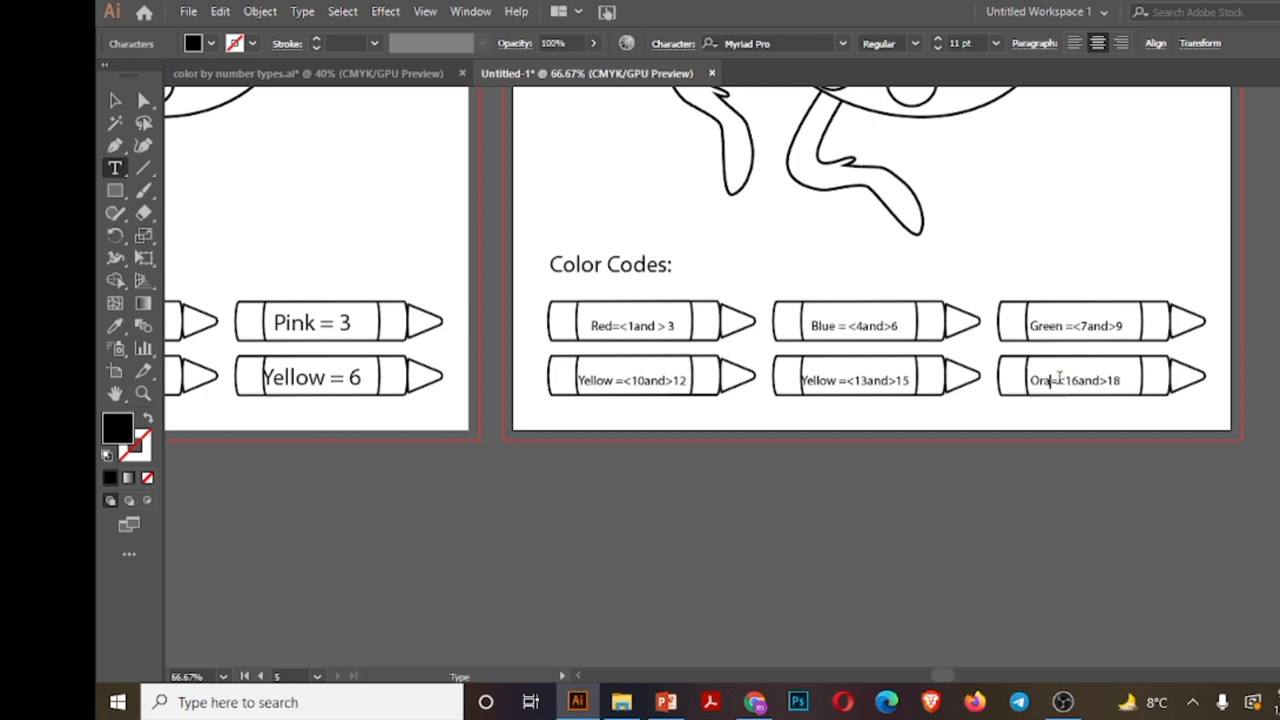
pyautogui.write('nge')
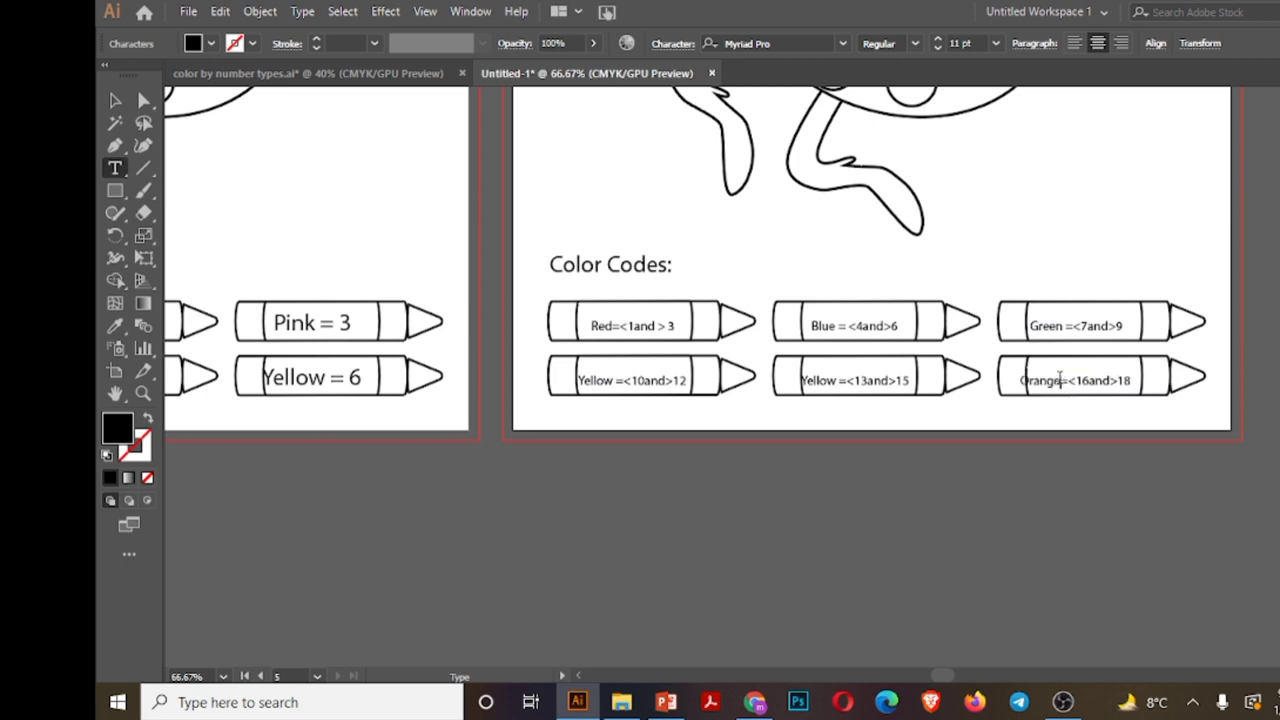
pyautogui.click(834, 380)
pyautogui.press('BackSpace')
pyautogui.press('BackSpace')
pyautogui.press('BackSpace')
pyautogui.press('BackSpace')
pyautogui.press('BackSpace')
pyautogui.press('BackSpace')
pyautogui.write('Grey')
# - Rename the color of the "<10and>12" crayon label to Pink
pyautogui.click(615, 380)
pyautogui.press('BackSpace')
pyautogui.press('BackSpace')
pyautogui.press('BackSpace')
pyautogui.press('BackSpace')
pyautogui.press('BackSpace')
pyautogui.press('BackSpace')
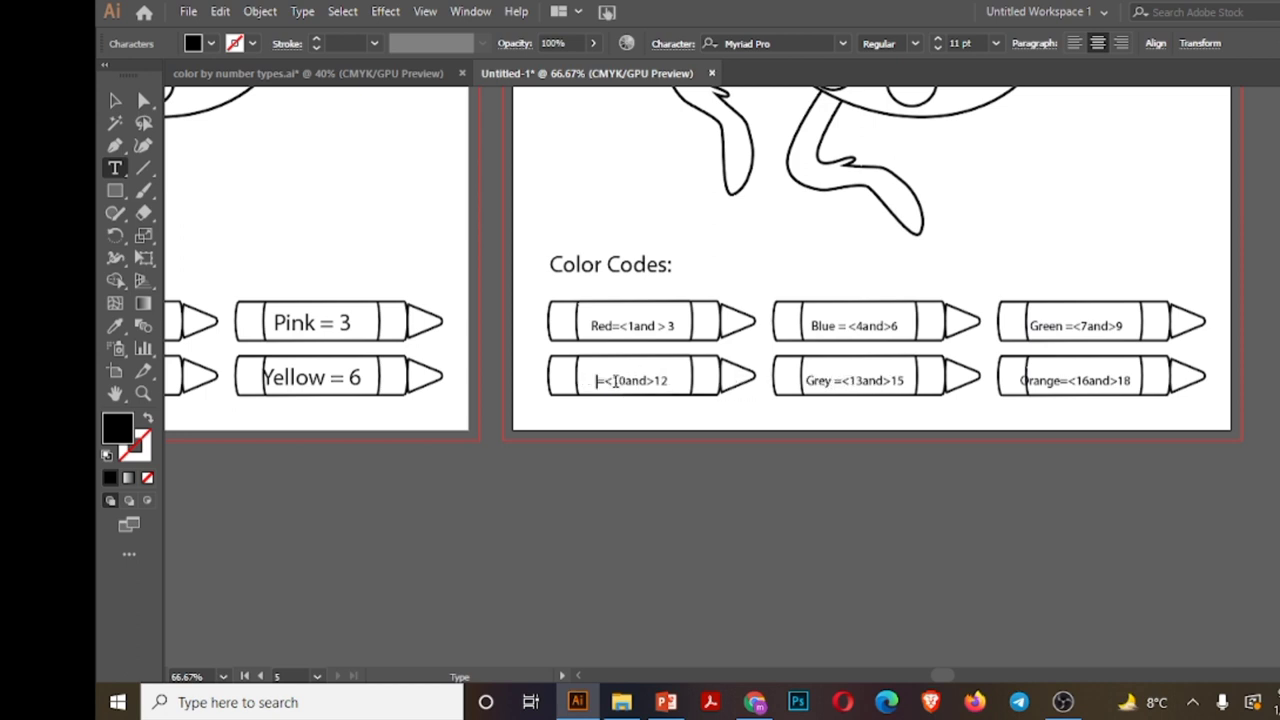
pyautogui.write('Yellow')
pyautogui.press('BackSpace')
pyautogui.press('BackSpace')
pyautogui.press('BackSpace')
pyautogui.press('BackSpace')
pyautogui.press('BackSpace')
pyautogui.press('BackSpace')
pyautogui.write('Pink')
pyautogui.click(115, 100)
pyautogui.click(886, 480)
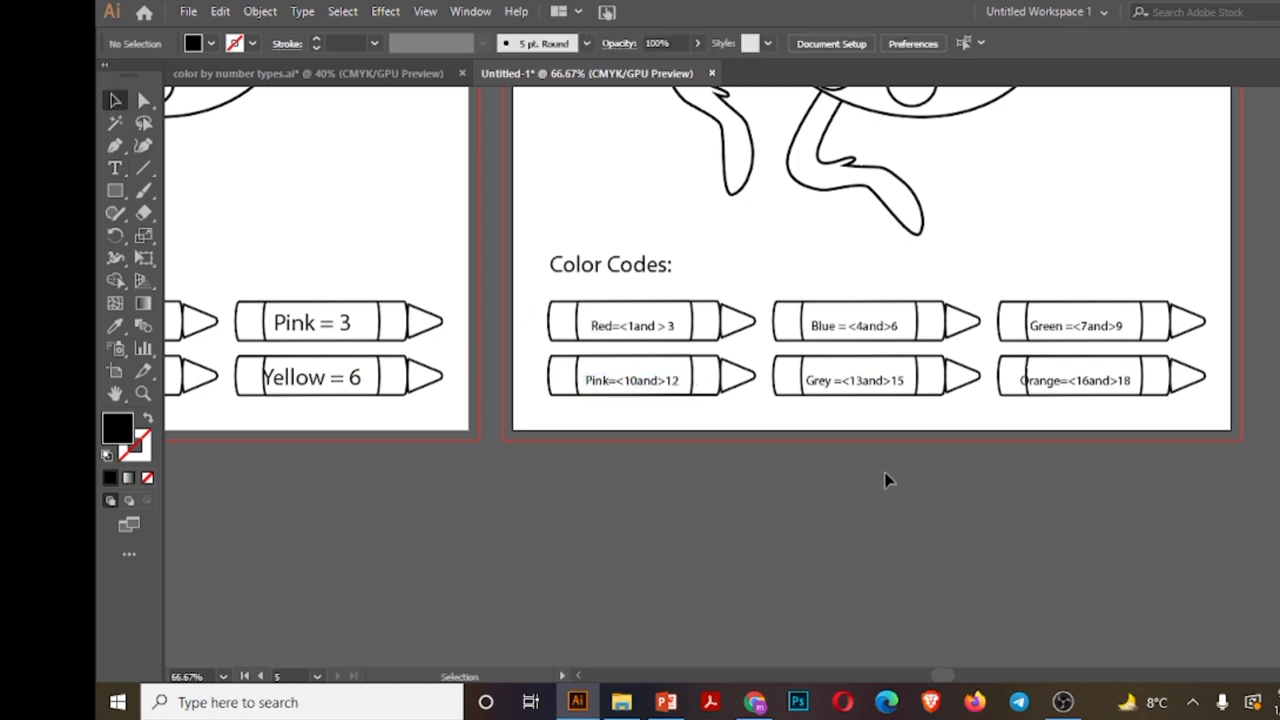
# - Shift the "Orange=<16and>18" label slightly so it sits between the bands of its crayon
pyautogui.moveTo(1099, 390); pyautogui.dragTo(1084, 385)
pyautogui.click(1074, 425)
pyautogui.click(1070, 439)
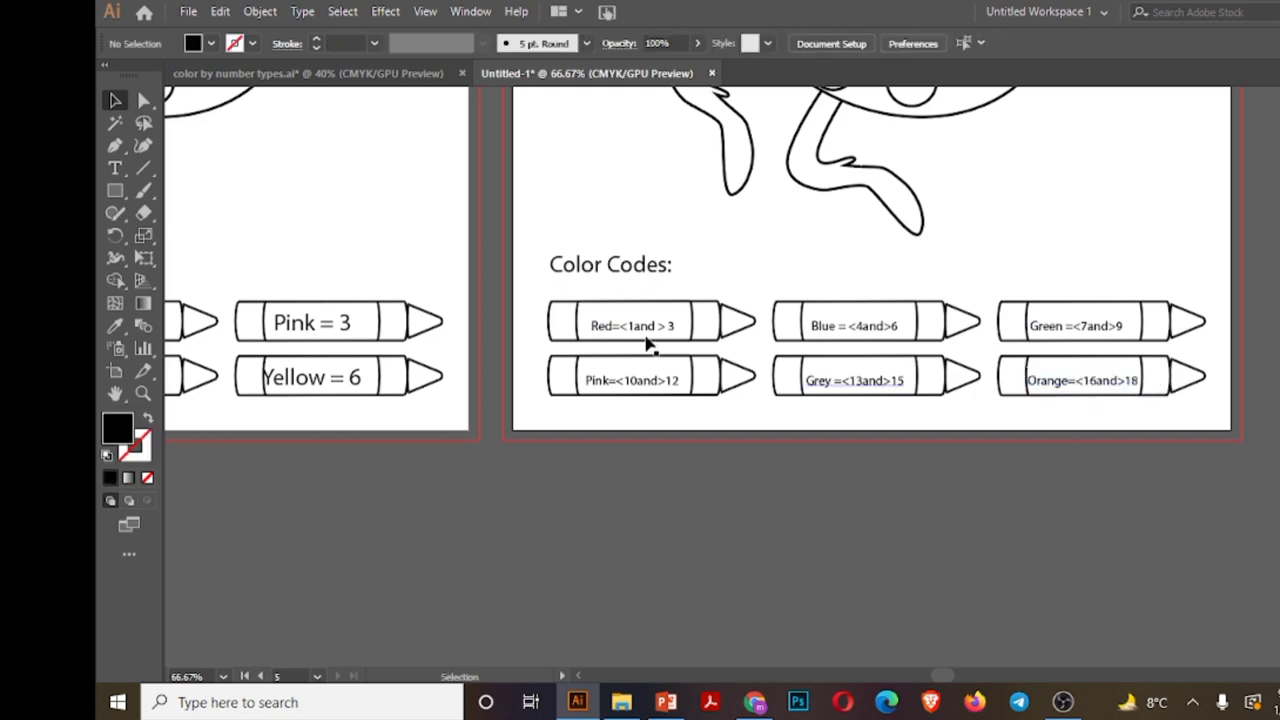
pyautogui.click(644, 270)
pyautogui.hotkey('ctrl', '0')
pyautogui.click(688, 388)
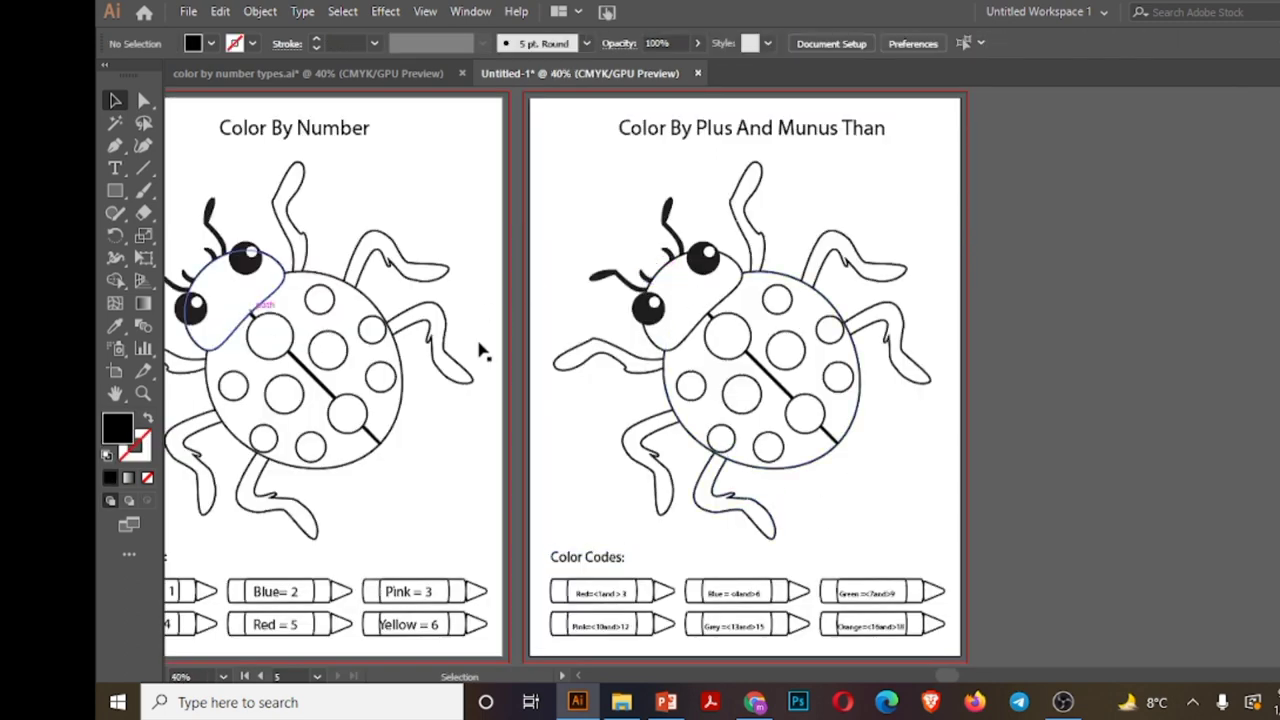
# - Copy the Red, Blue, Pink and Yellow crayons' hand icons onto four separate ladybug spots on the Color By Finger page
pyautogui.moveTo(947, 676); pyautogui.dragTo(925, 678)
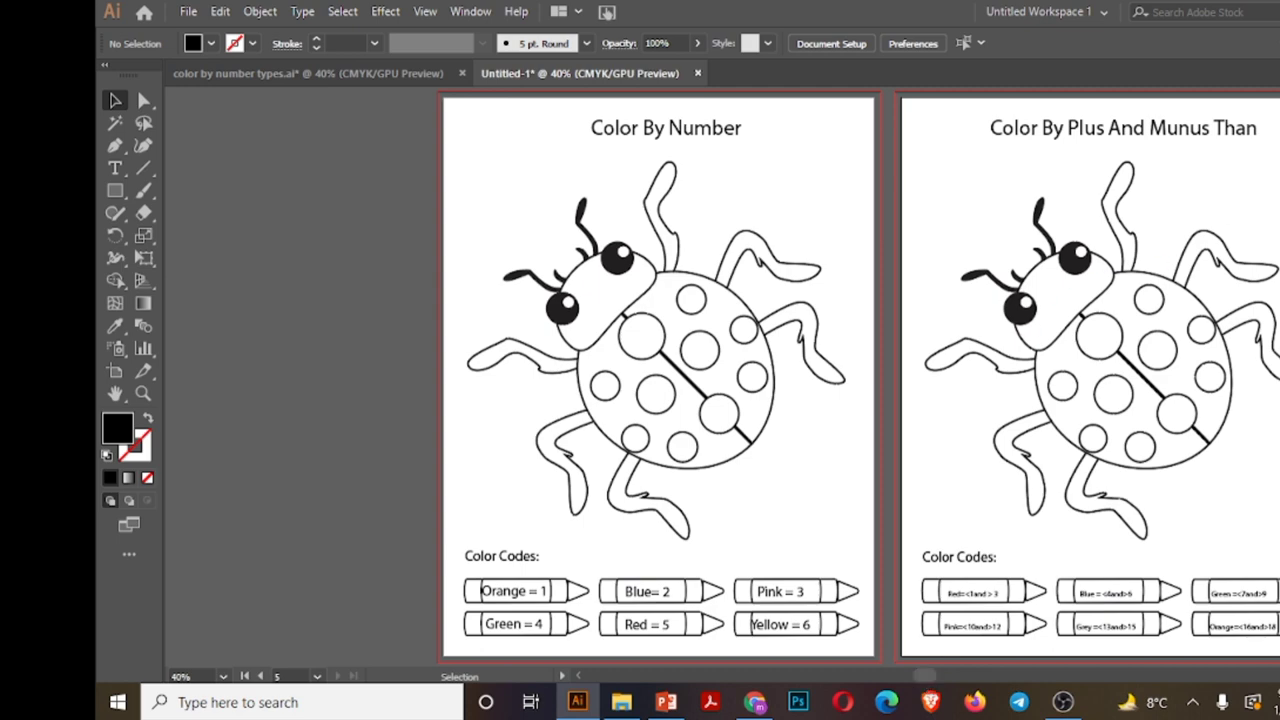
pyautogui.scroll(-10, 136, 86)
pyautogui.click(259, 11)
pyautogui.click(351, 141)
pyautogui.click(474, 500)
pyautogui.click(537, 588)
pyautogui.moveTo(547, 575); pyautogui.dragTo(649, 380)
pyautogui.hotkey('ctrl', 'z')
pyautogui.moveTo(538, 588); pyautogui.dragTo(656, 390)
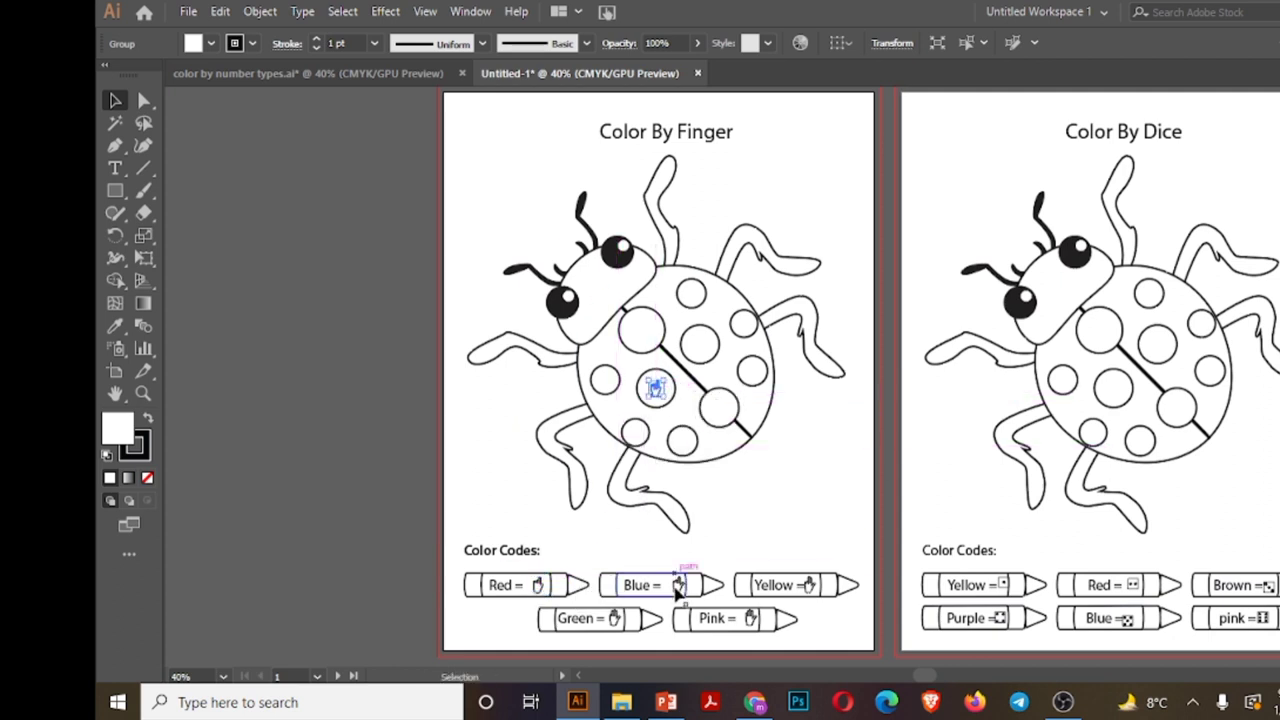
pyautogui.moveTo(678, 597); pyautogui.dragTo(701, 352)
pyautogui.moveTo(750, 622); pyautogui.dragTo(641, 340)
pyautogui.moveTo(808, 588); pyautogui.dragTo(612, 400)
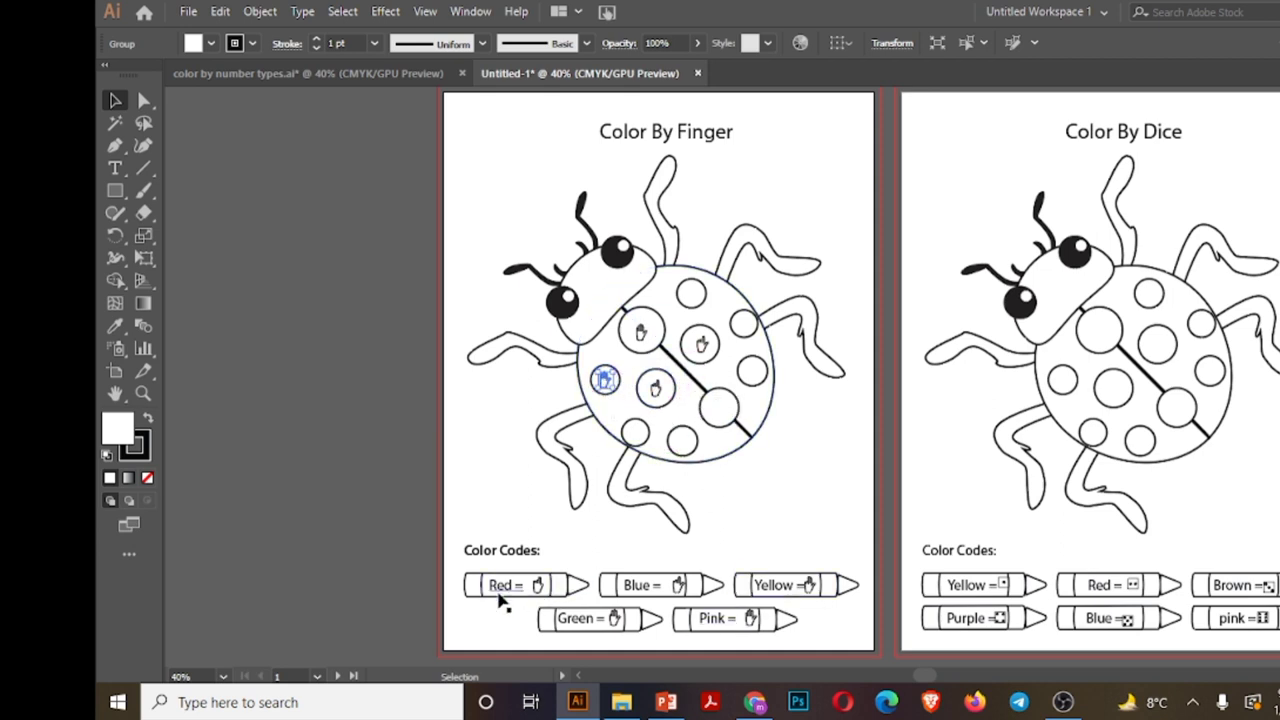
# - On the Color By Dice page, copy the Yellow die onto a spot, Red onto the shell, Blue onto the head and Pink onto a leg
pyautogui.moveTo(903, 677); pyautogui.dragTo(943, 677)
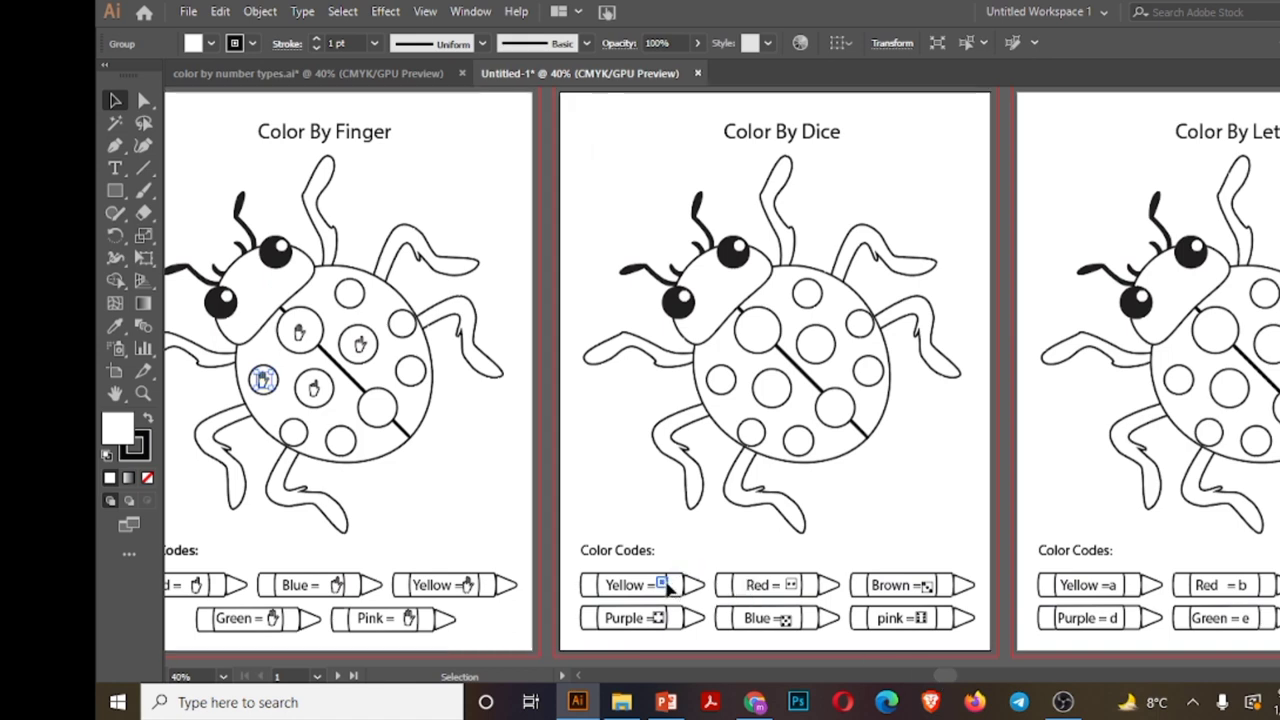
pyautogui.moveTo(662, 584); pyautogui.dragTo(722, 382)
pyautogui.moveTo(791, 585); pyautogui.dragTo(838, 440)
pyautogui.moveTo(784, 618); pyautogui.dragTo(722, 293)
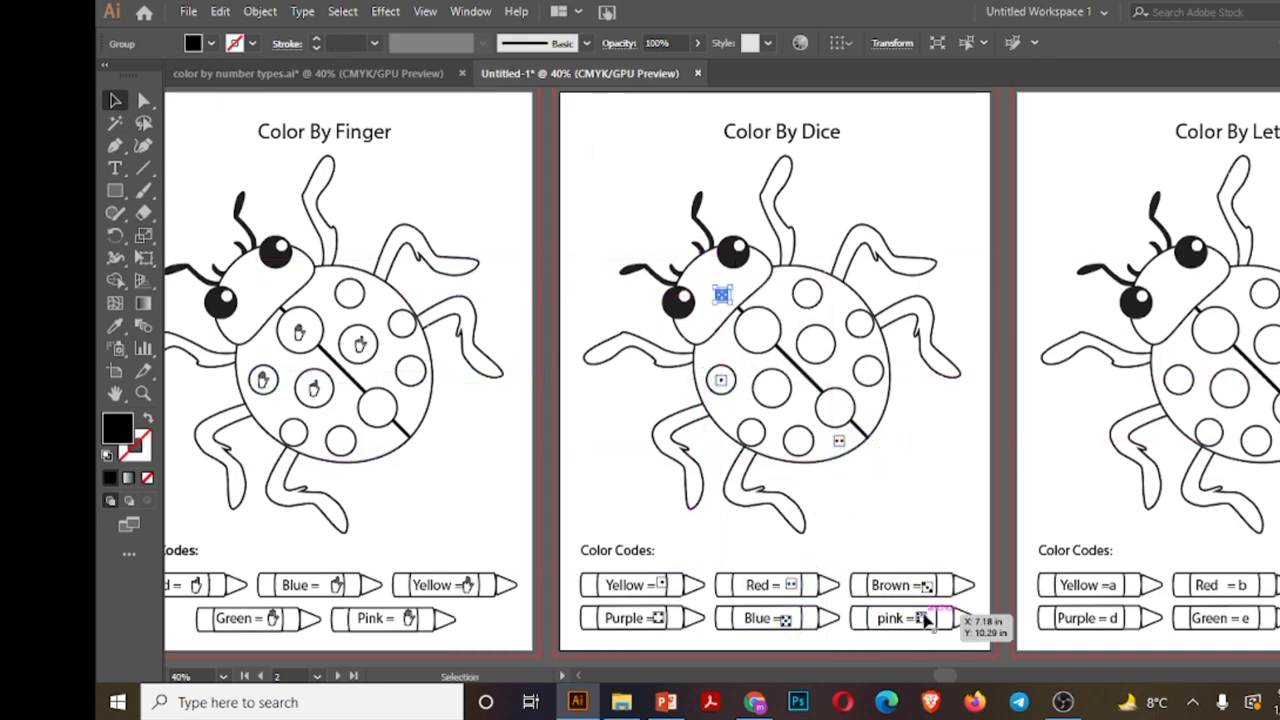
pyautogui.moveTo(925, 620); pyautogui.dragTo(922, 312)
pyautogui.click(957, 443)
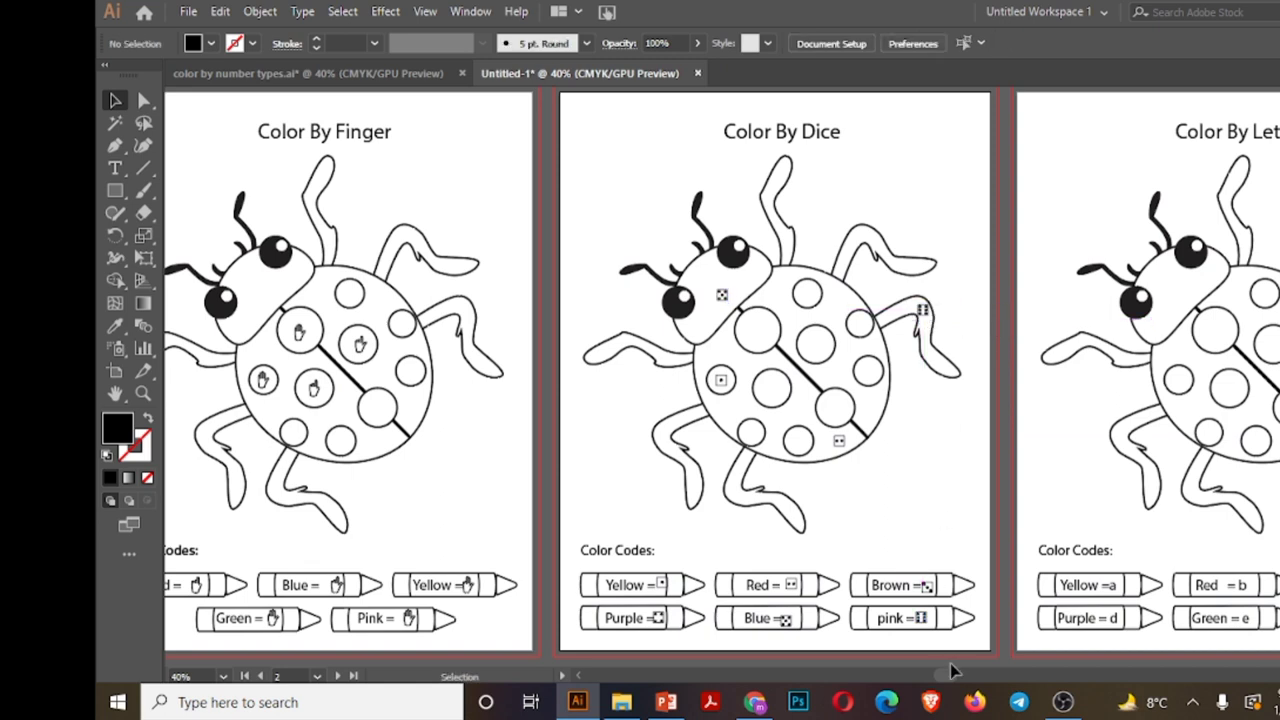
# - On the Color By Letter page, add the letter a to the shell in the crayon labels' text style and copy it onto a spot and the upper leg
pyautogui.moveTo(955, 673); pyautogui.dragTo(971, 677)
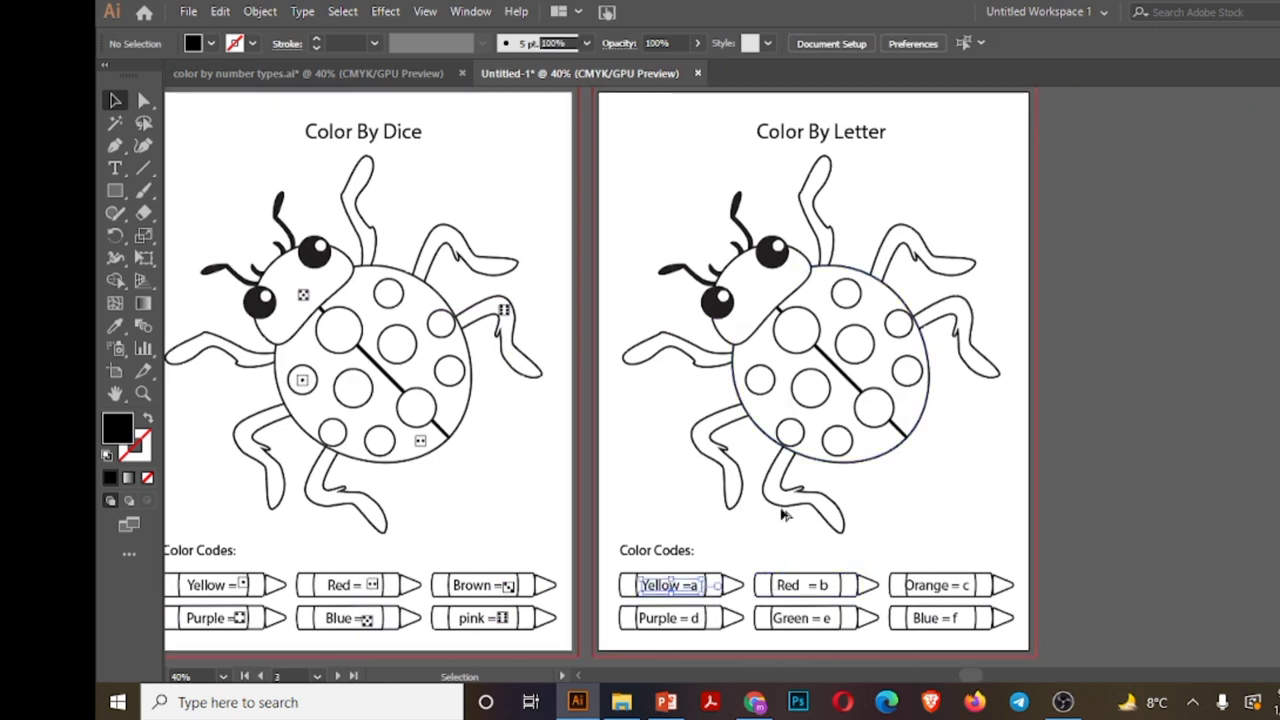
pyautogui.press('t')
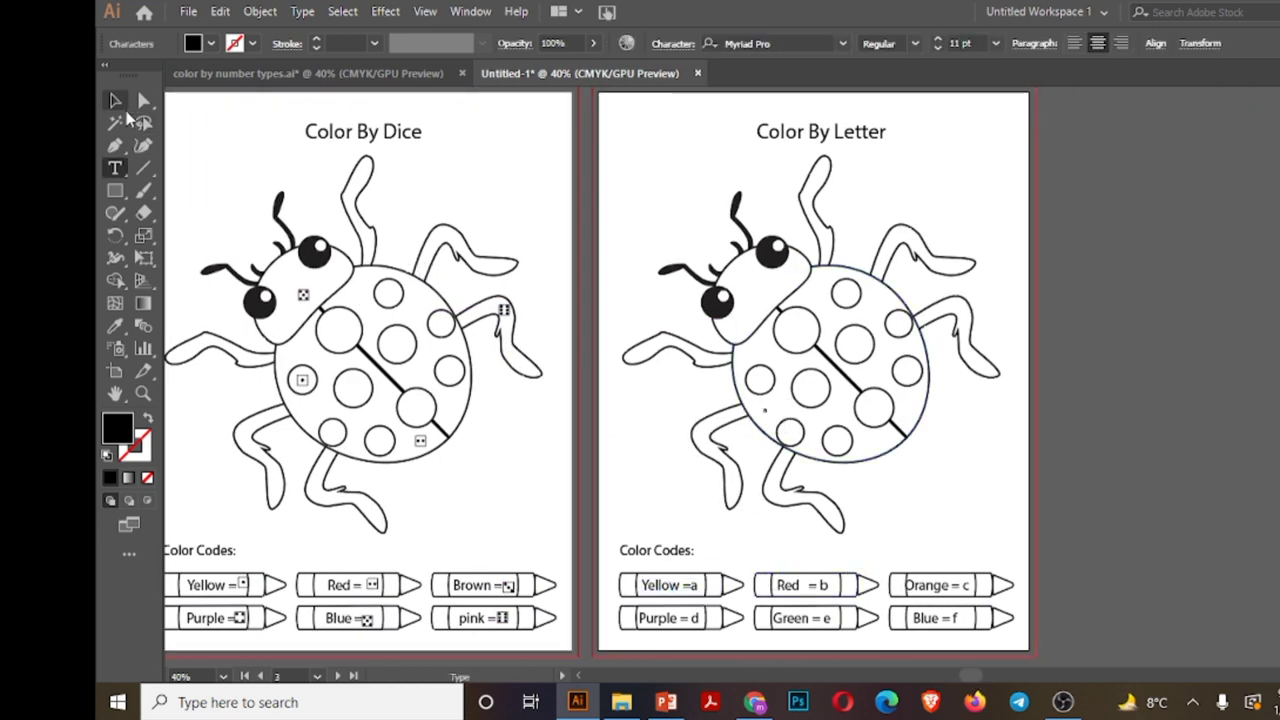
pyautogui.press('i')
pyautogui.press('v')
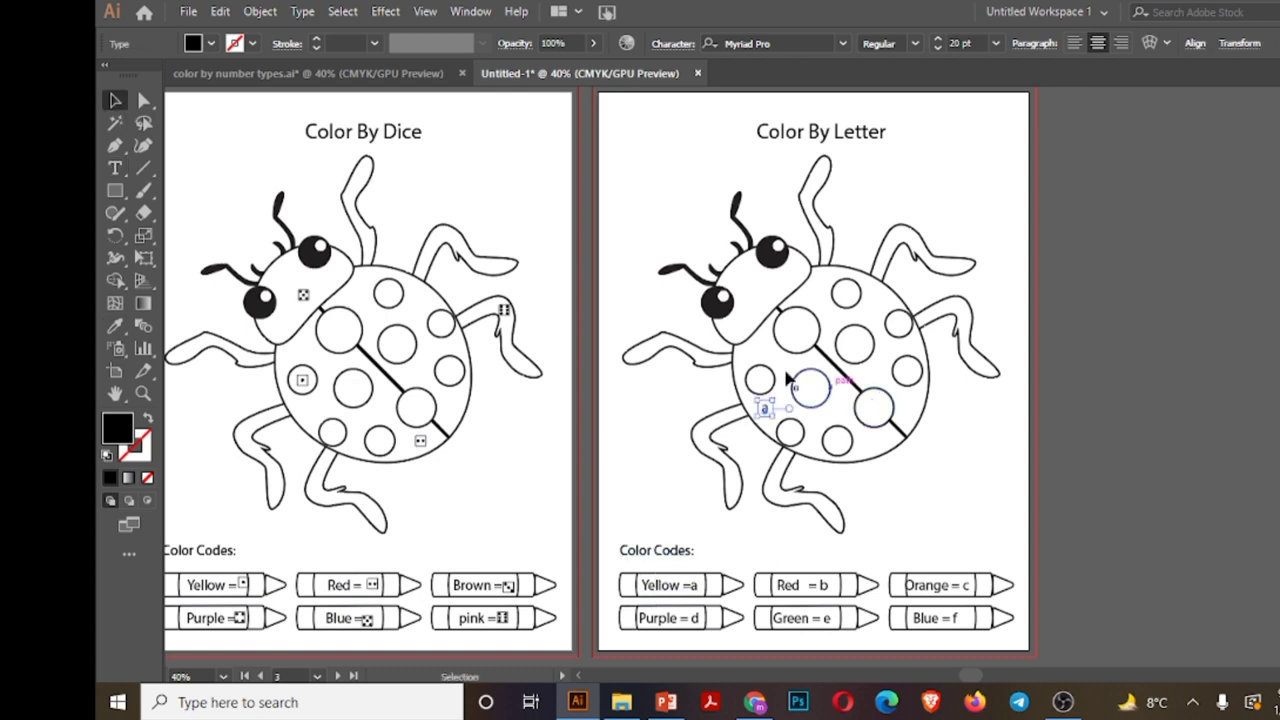
pyautogui.moveTo(766, 412); pyautogui.dragTo(818, 178)
# - Change the copied letter on the large upper spot to b and the one on the upper leg to c
pyautogui.press('t')
pyautogui.doubleClick(804, 329)
pyautogui.write('b')
pyautogui.click(116, 100)
pyautogui.doubleClick(818, 178)
pyautogui.write('c')
pyautogui.press('Escape')
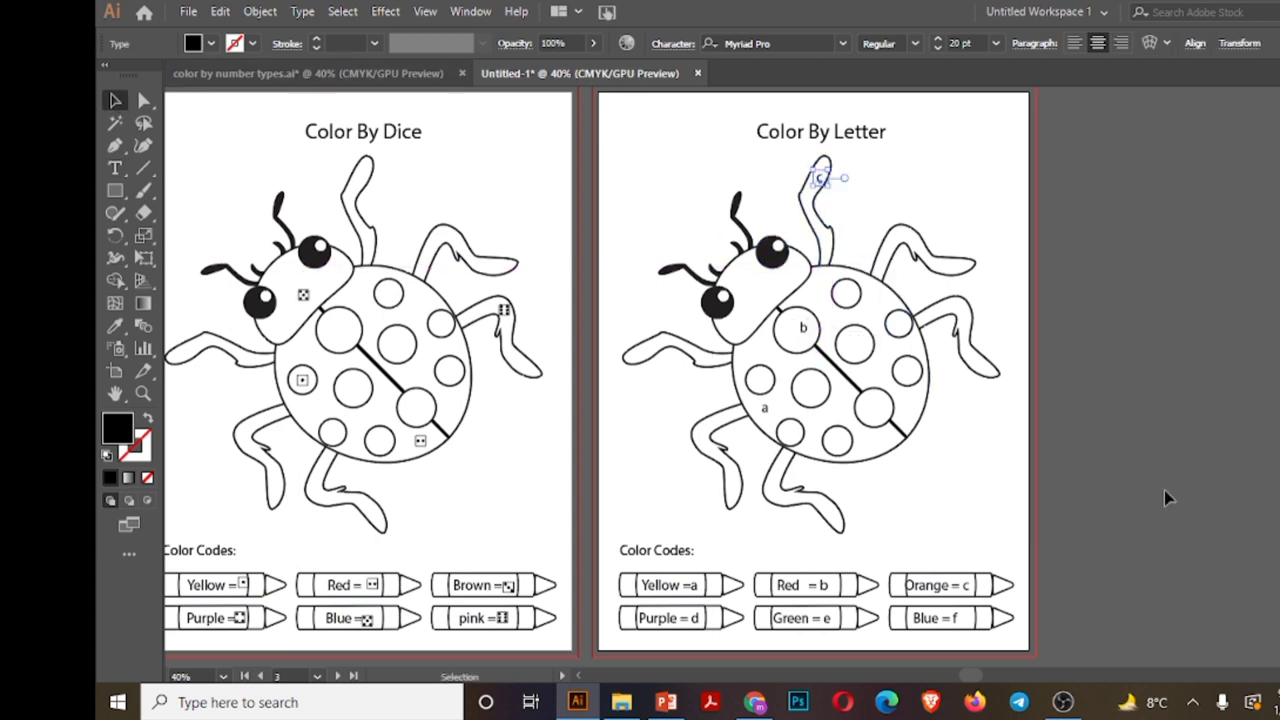
# - On the Color By Number page, add the number 1 in the crayon labels' text style and place copies on the head and two large spots
pyautogui.scroll(-10, 1071, 570)
pyautogui.scroll(5, 967, 689)
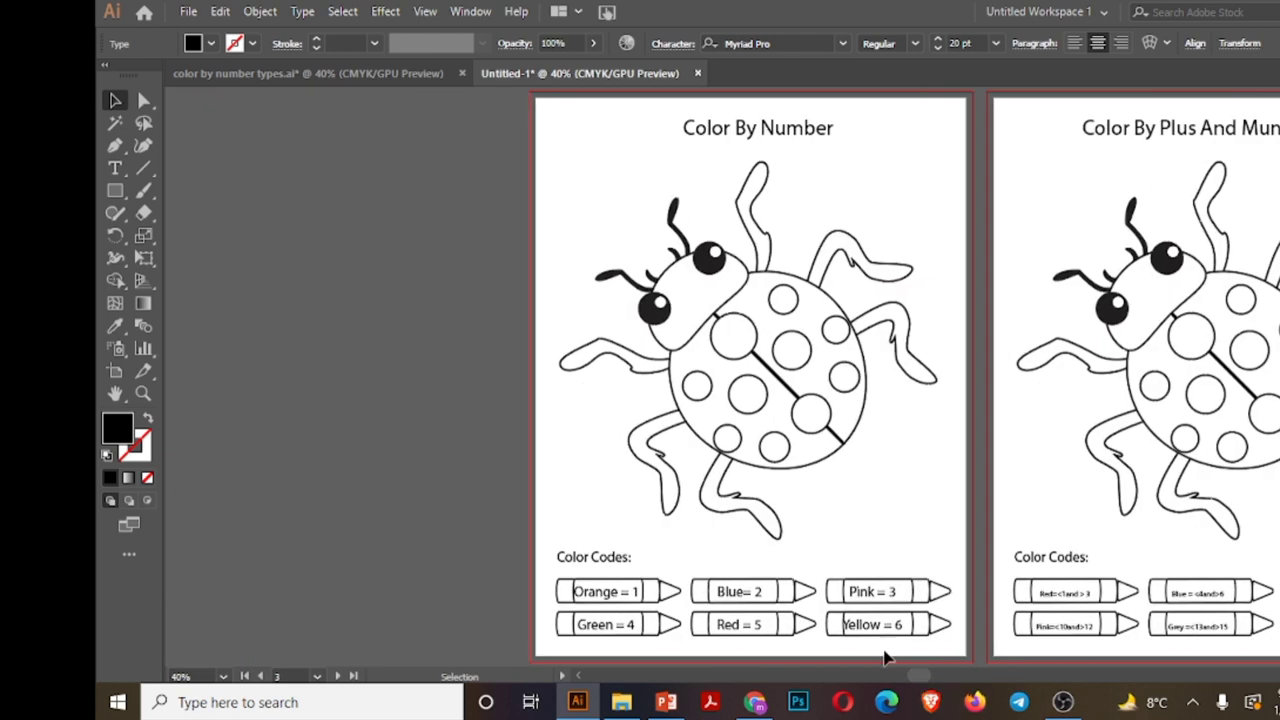
pyautogui.press('t')
pyautogui.click(624, 405)
pyautogui.write('1')
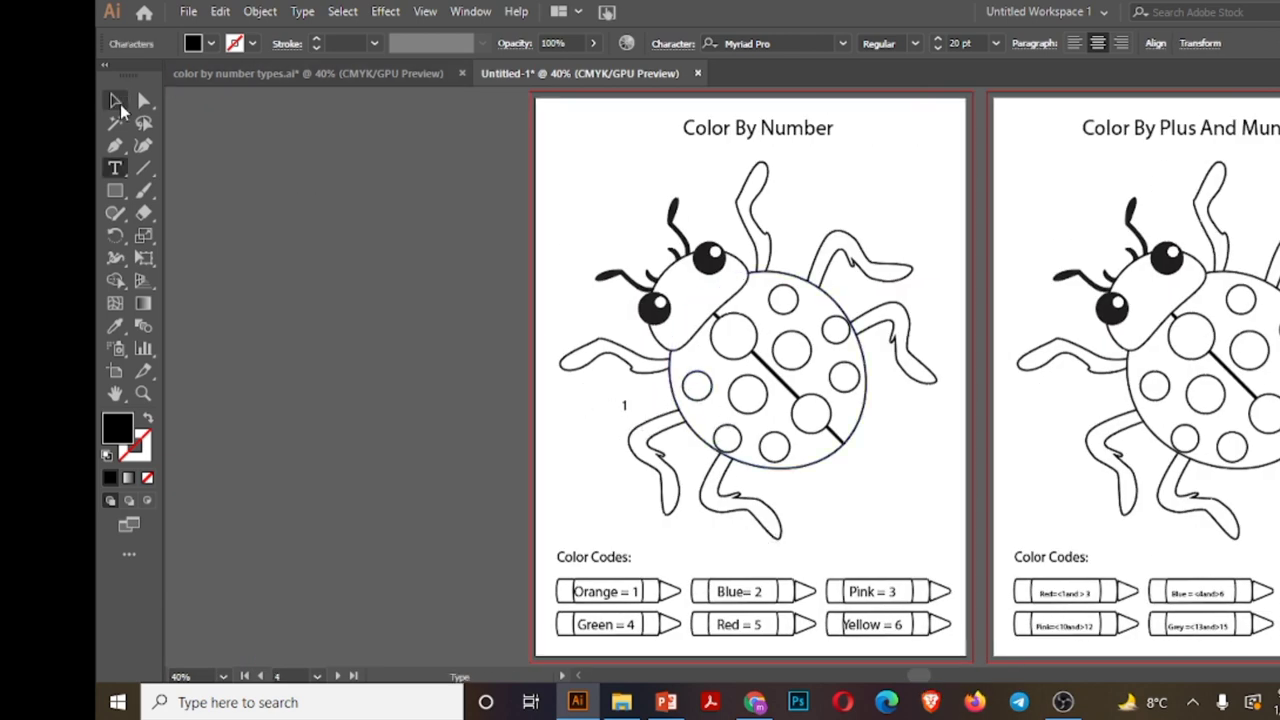
pyautogui.press('Escape')
pyautogui.press('i')
pyautogui.click(633, 596)
pyautogui.press('v')
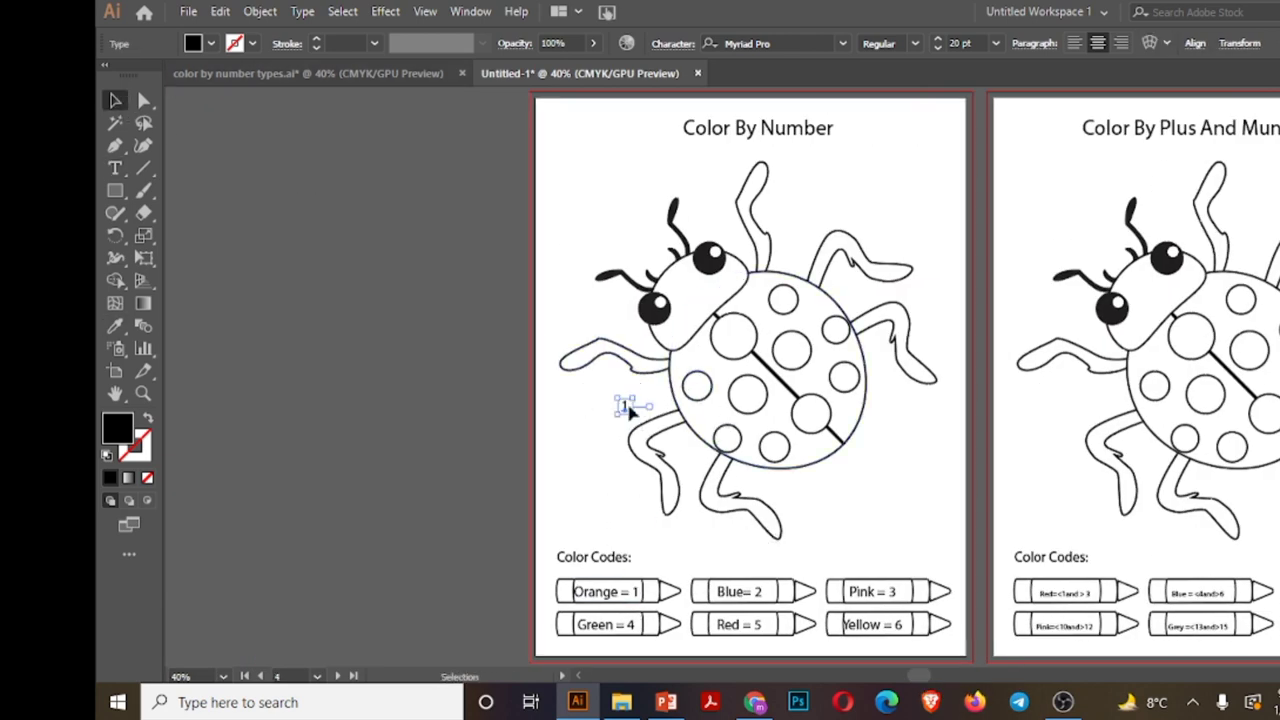
pyautogui.moveTo(624, 405); pyautogui.dragTo(815, 410)
# - Change the number on the large spot near the head to 2 and the one on the rear spot to 3
pyautogui.press('t')
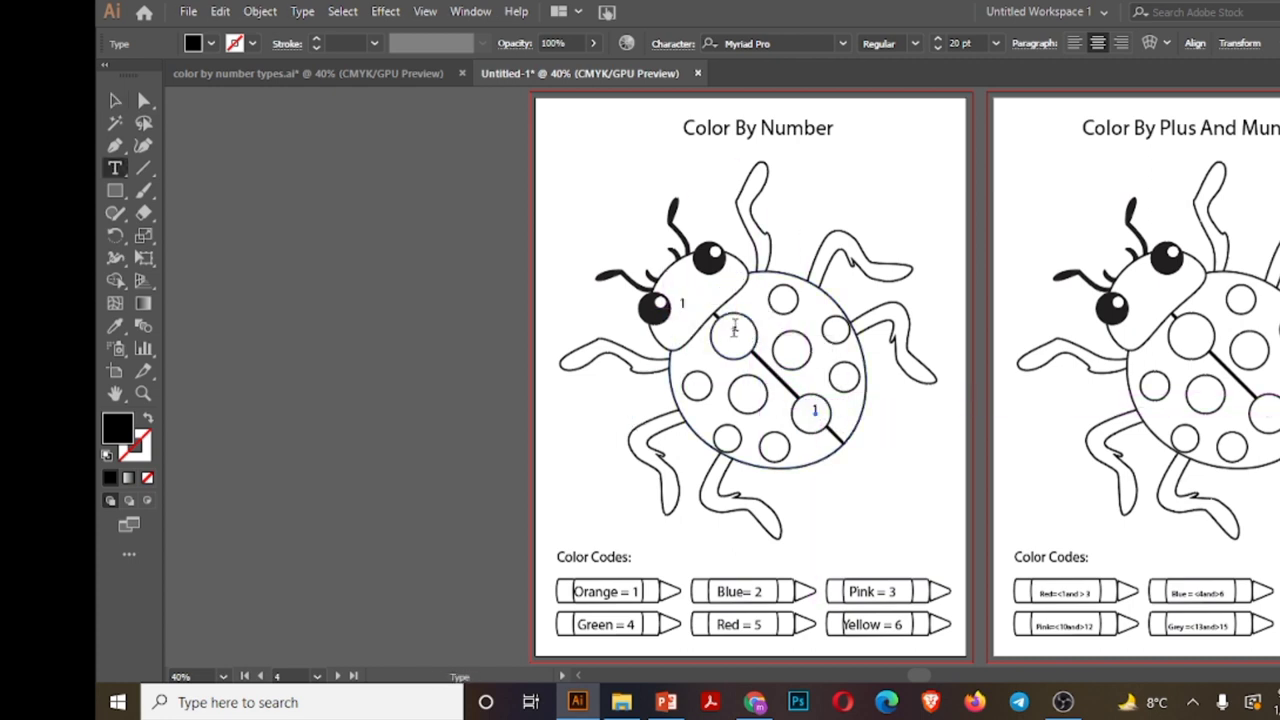
pyautogui.doubleClick(734, 332)
pyautogui.write('2')
pyautogui.doubleClick(815, 410)
pyautogui.write('3')
pyautogui.click(116, 101)
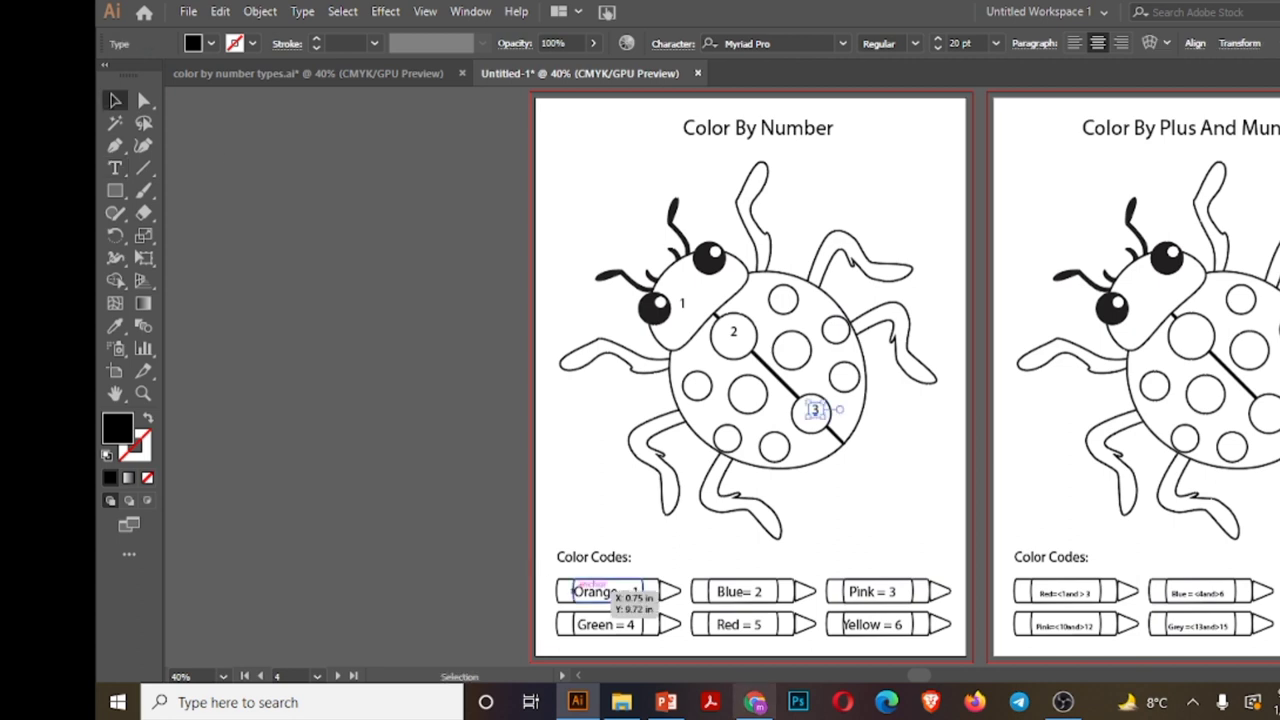
# - Copy the number 3 from the Color By Number page onto the plus and minus page's ladybug head and seven of its spots
pyautogui.moveTo(915, 676); pyautogui.dragTo(945, 680)
pyautogui.moveTo(410, 428); pyautogui.dragTo(757, 343)
pyautogui.moveTo(757, 343); pyautogui.dragTo(773, 404)
pyautogui.moveTo(773, 404); pyautogui.dragTo(832, 410)
pyautogui.moveTo(832, 410); pyautogui.dragTo(857, 330)
# - Replace the numbers on the plus and minus ladybug's seven spots with 4, 9, 10, 12, 16, 18 and 2
pyautogui.press('t')
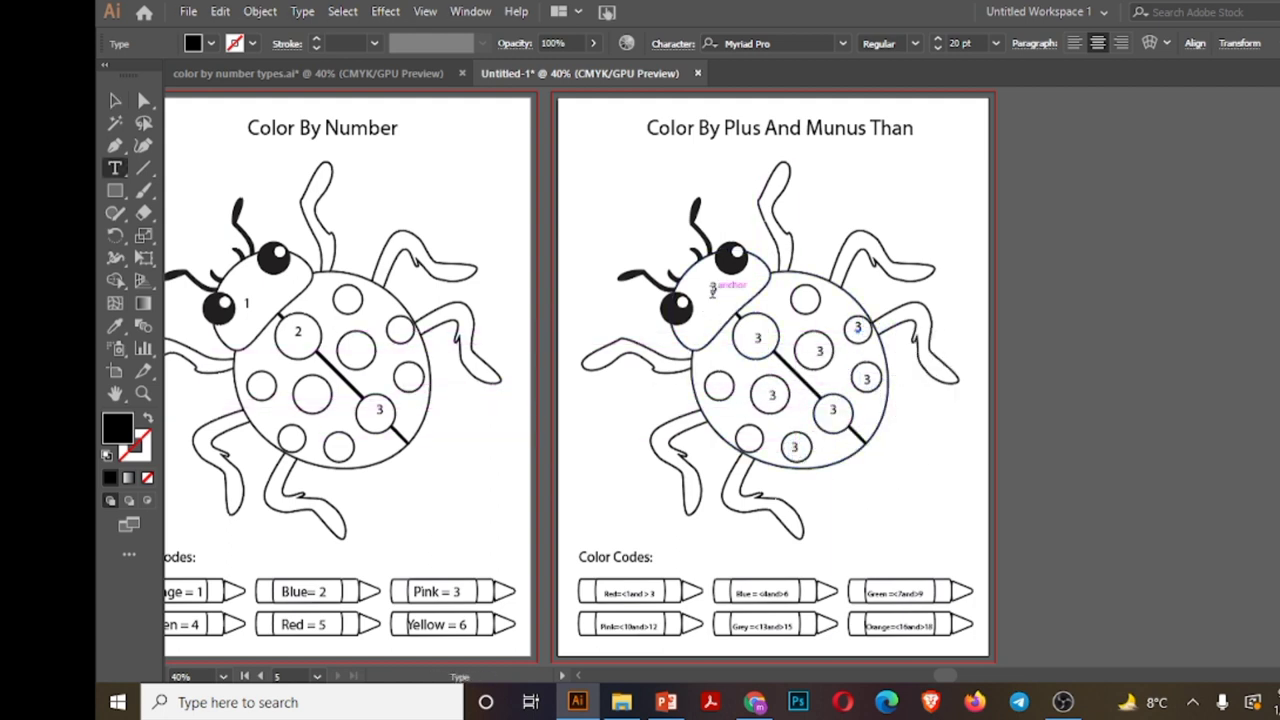
pyautogui.doubleClick(759, 339)
pyautogui.write('4')
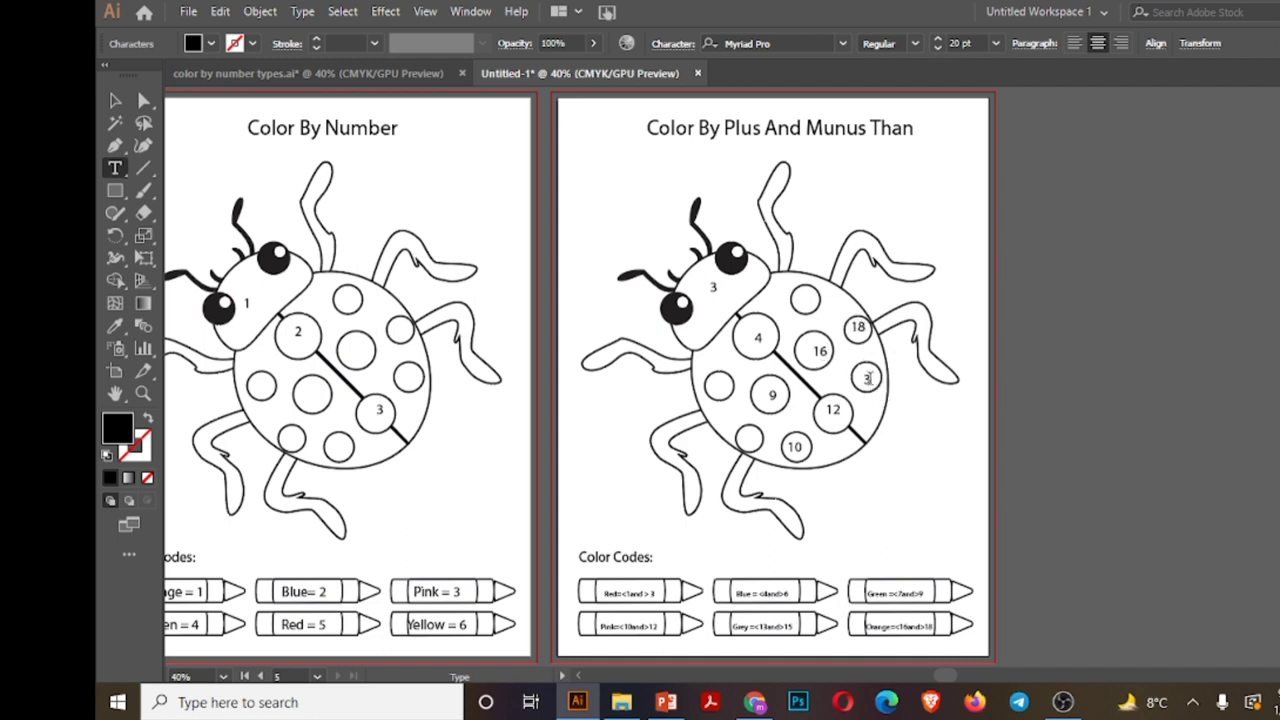
pyautogui.write('12')
pyautogui.press('Escape')
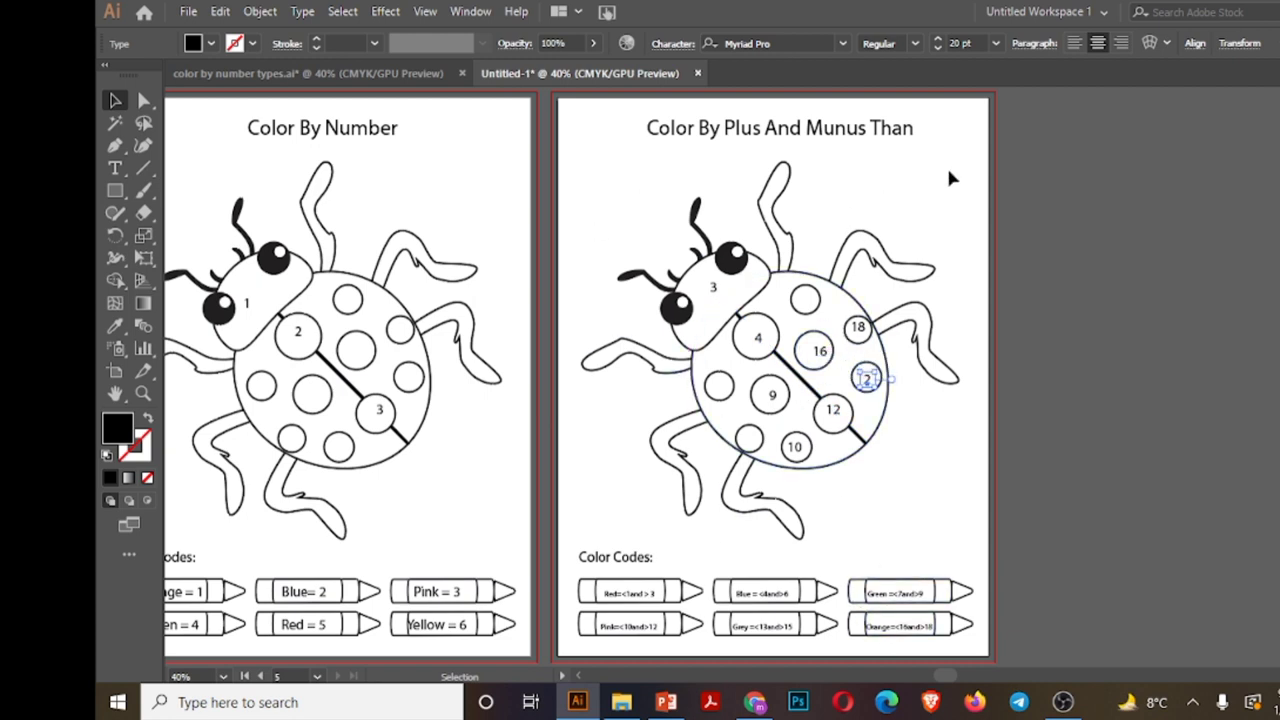
# - Zoom out to 20% and review all five color-by-code pages together
pyautogui.click(178, 676)
pyautogui.press('Return')
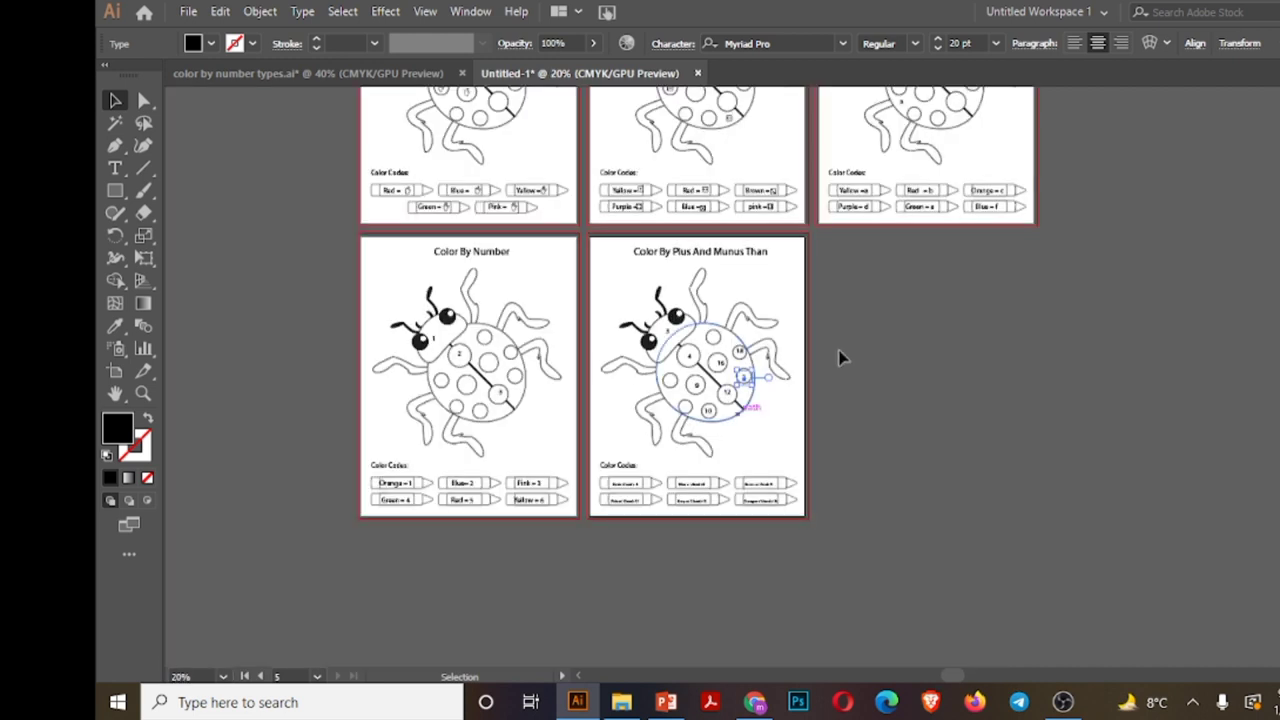
pyautogui.scroll(3, 720, 376)
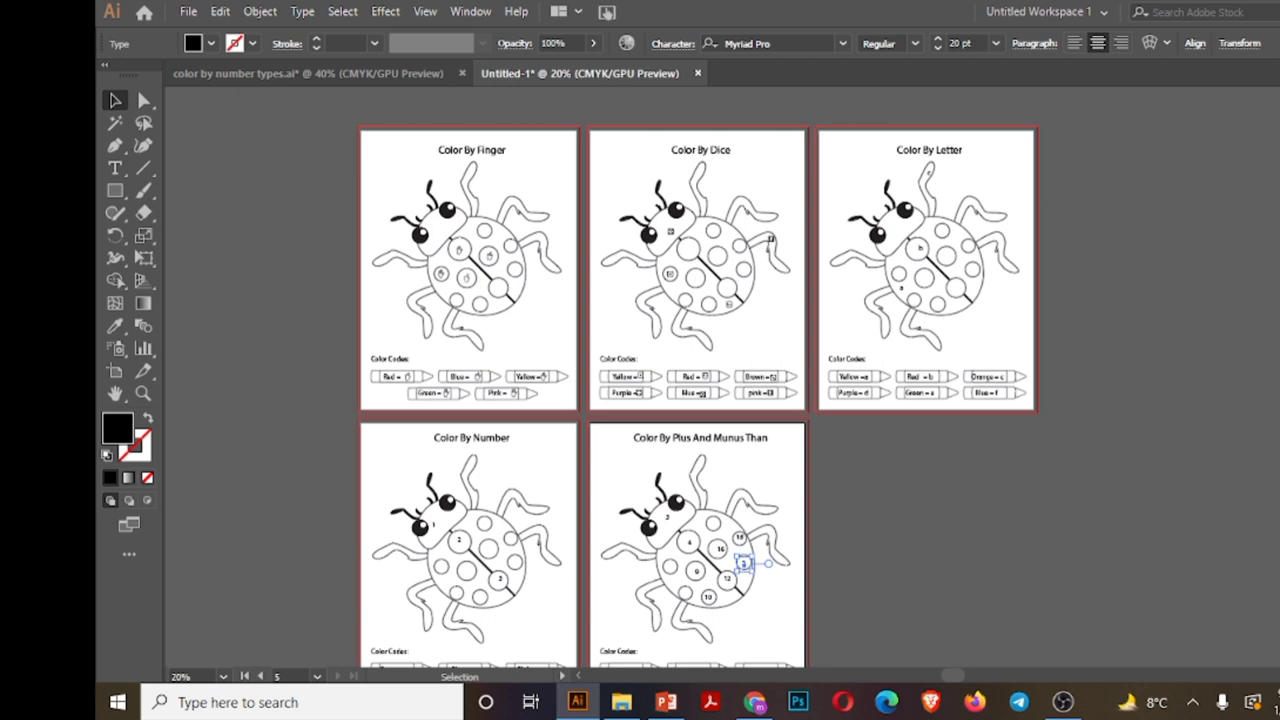
pyautogui.scroll(-1, 700, 400)
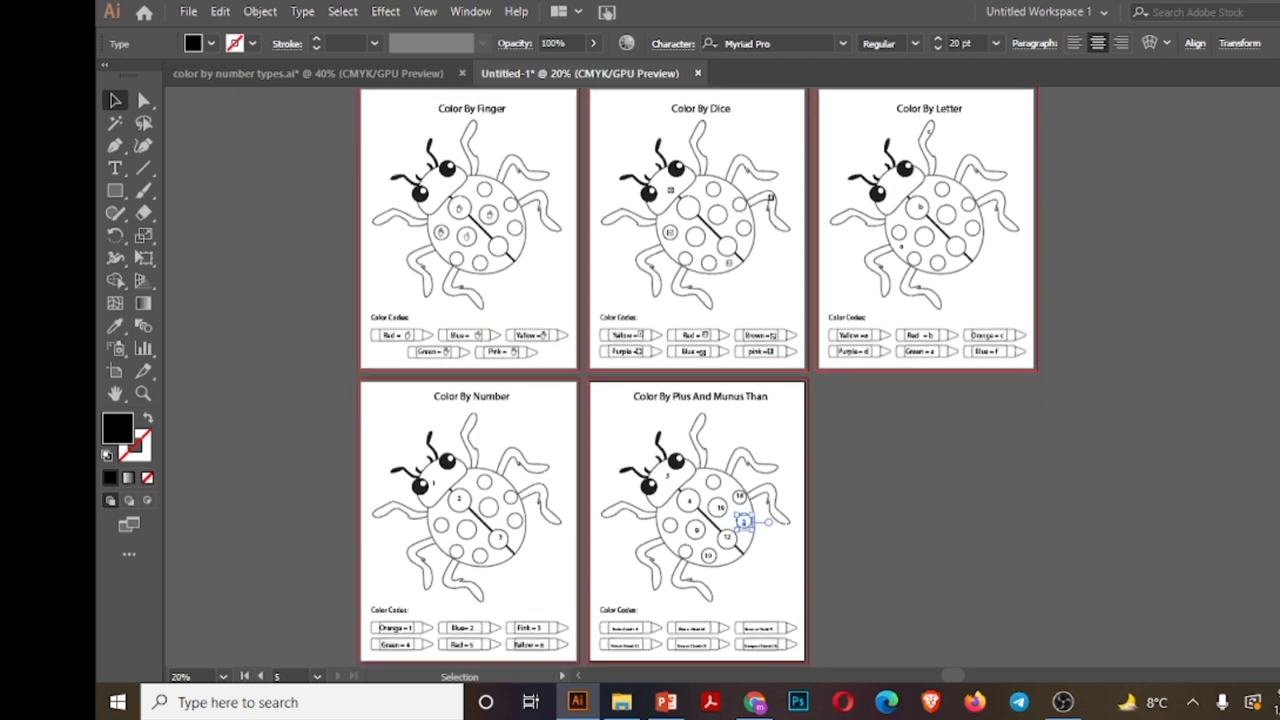
pyautogui.scroll(1, 700, 380)
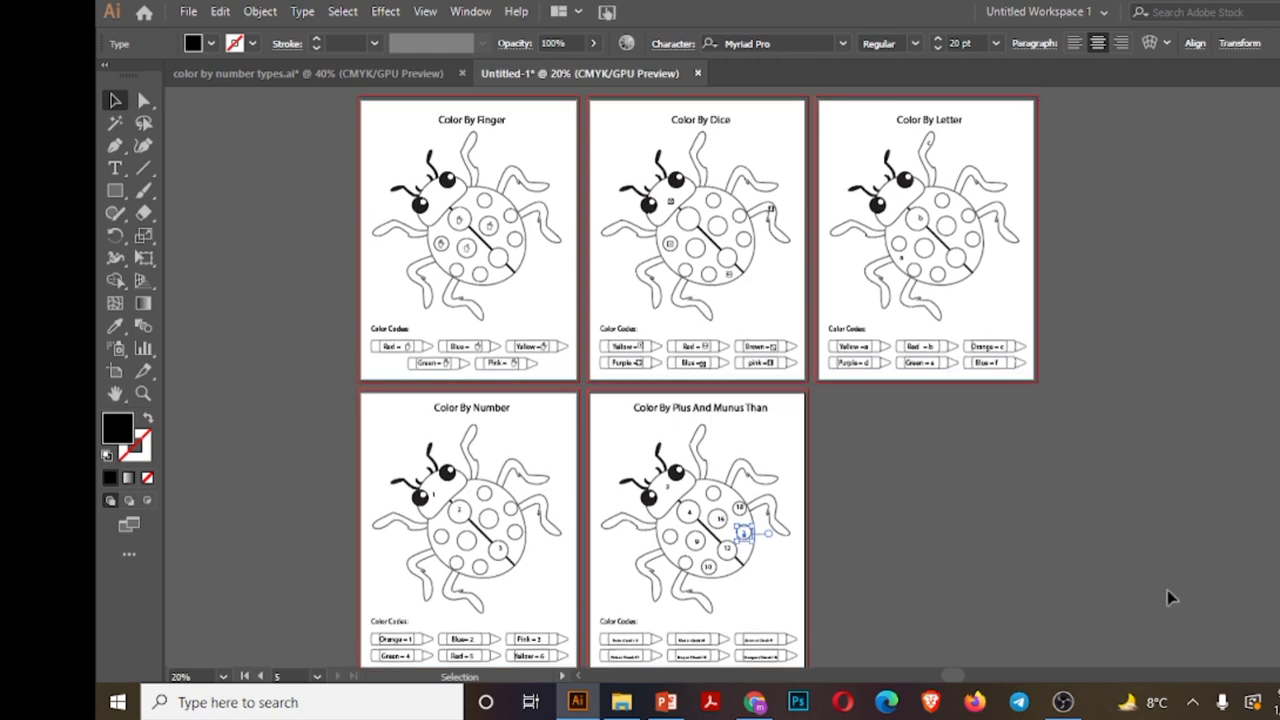